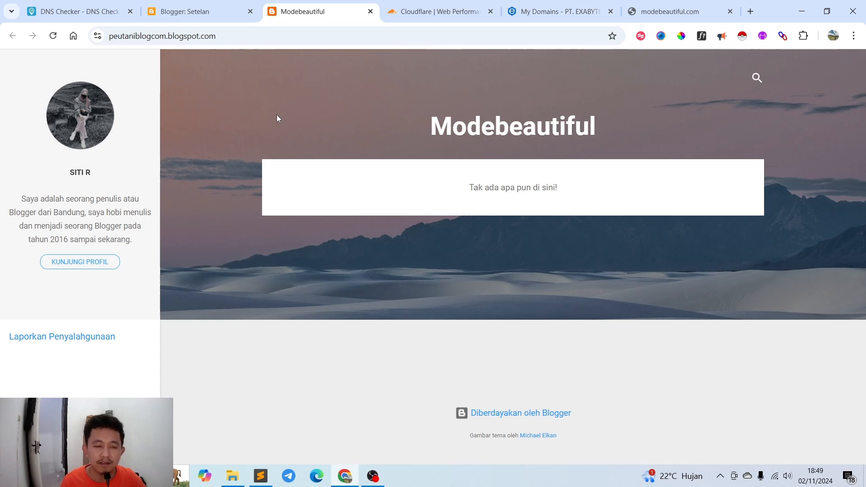
Review the blog's blogspot address in the browser and compare it with the target domain modebeautiful.com in the Sublime Text note
left_click(116, 40)
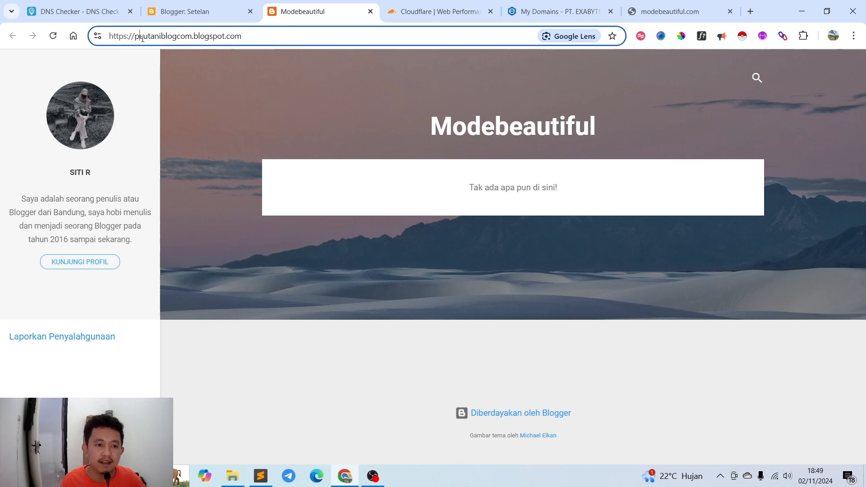
left_click(246, 96)
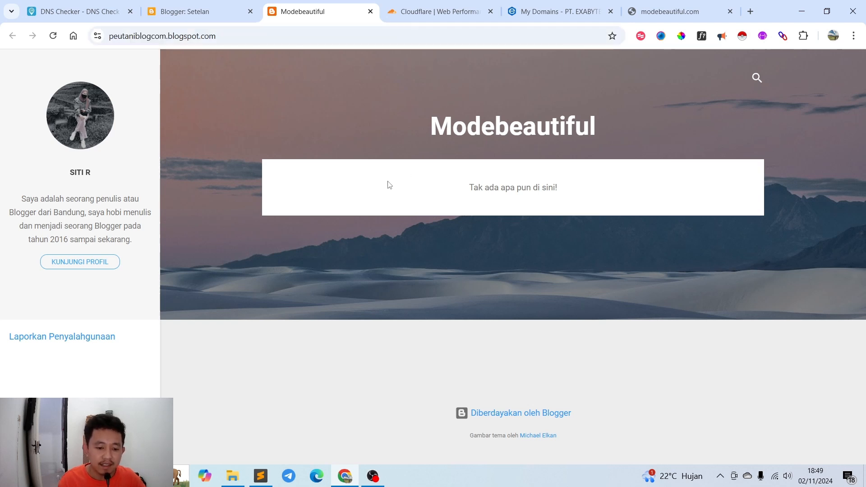
left_click(261, 476)
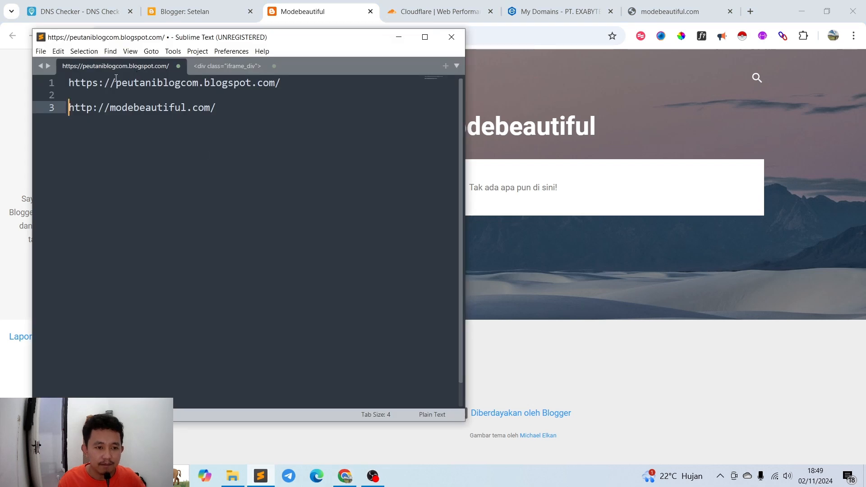
left_click_drag(68, 82, 268, 85)
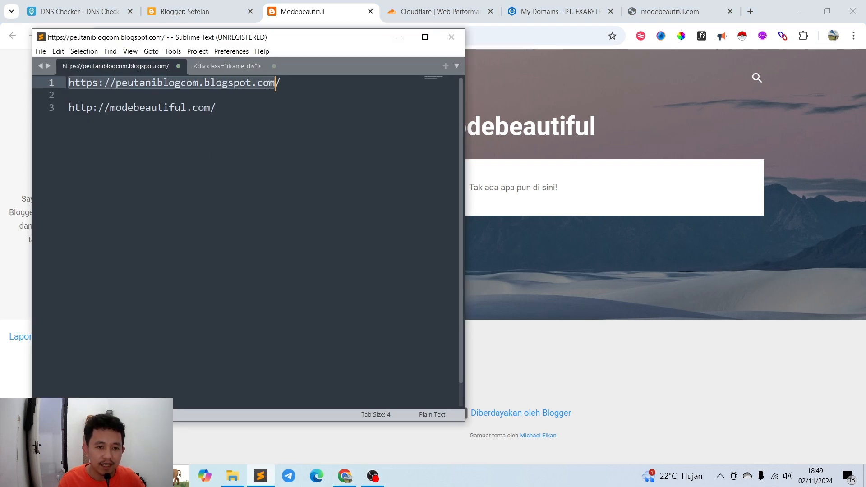
left_click(285, 84)
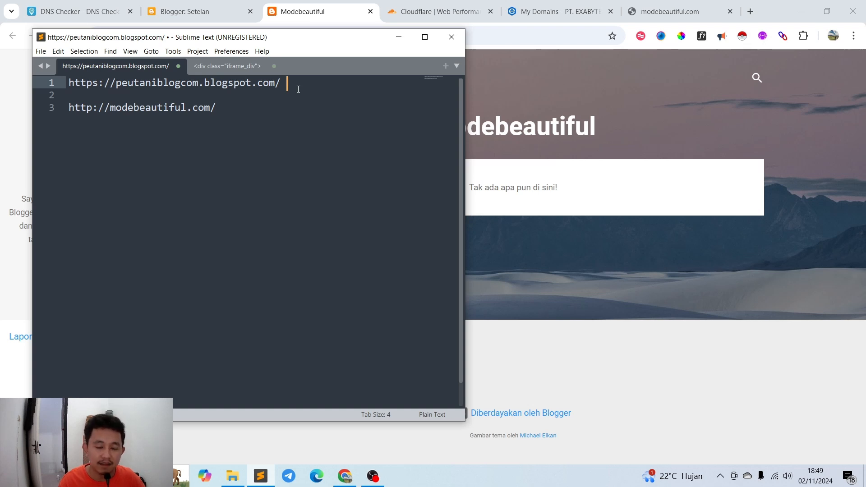
double_click(178, 110)
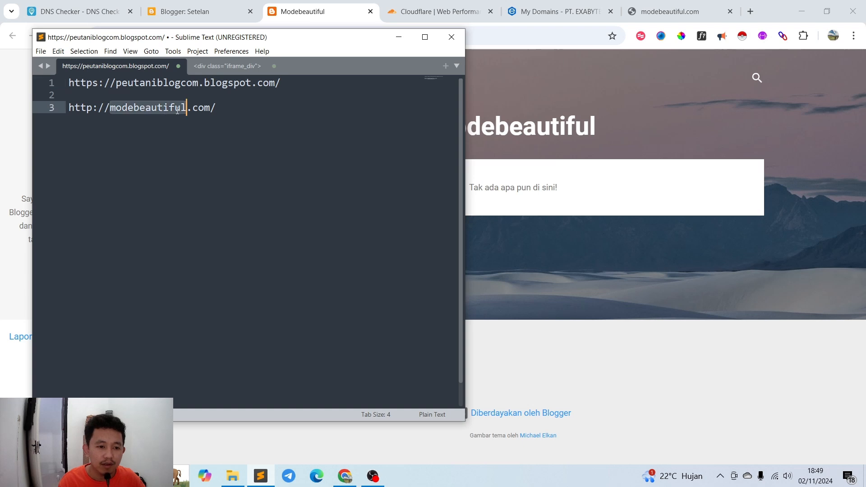
left_click_drag(190, 111, 196, 110)
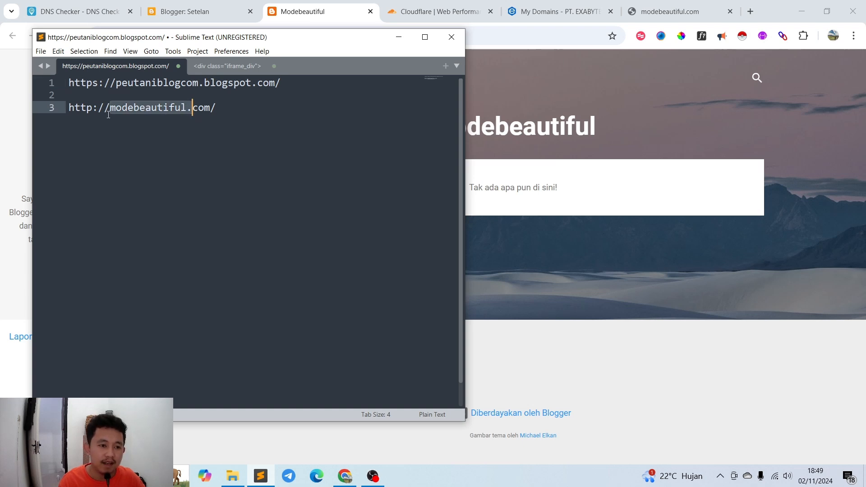
left_click(86, 109)
key("End")
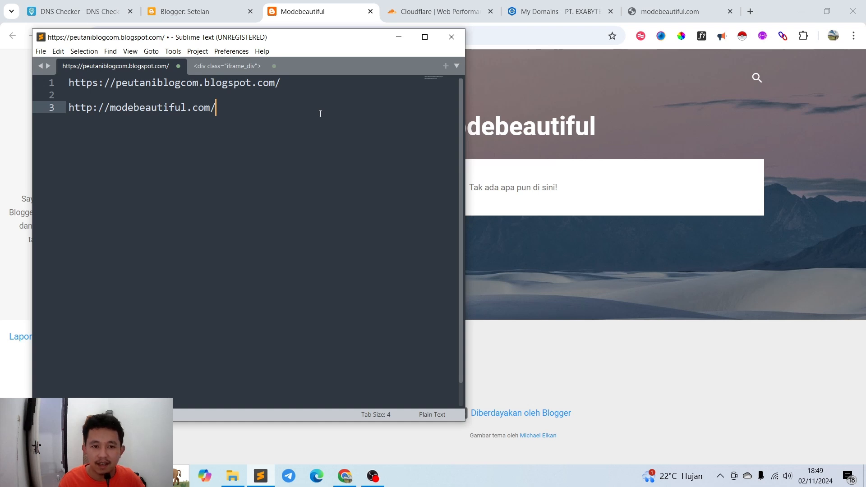
Switch to the Modebeautiful blog's settings in Blogger and open the custom domain (Domain kustom) setting under Publikasi
left_click(189, 12)
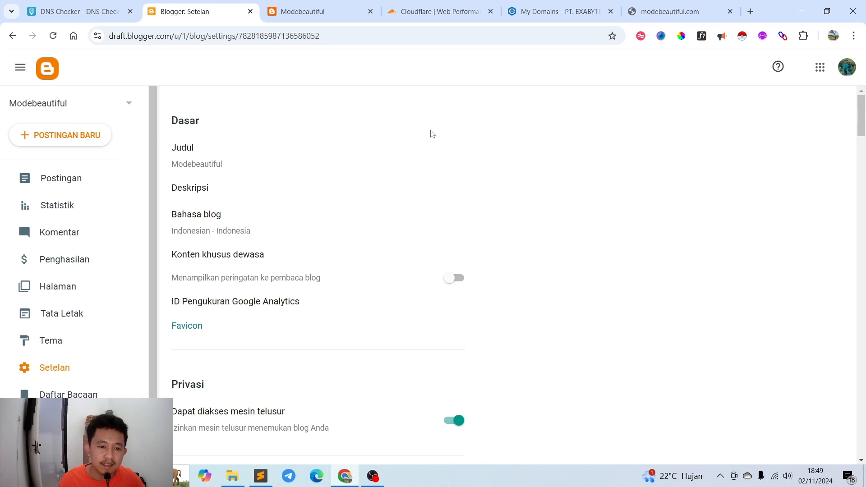
scroll(369, 109, "down", 3)
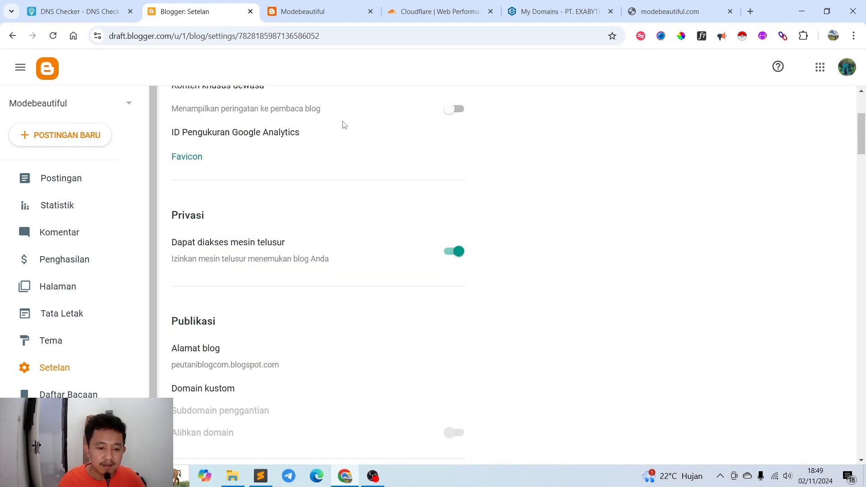
left_click(31, 366)
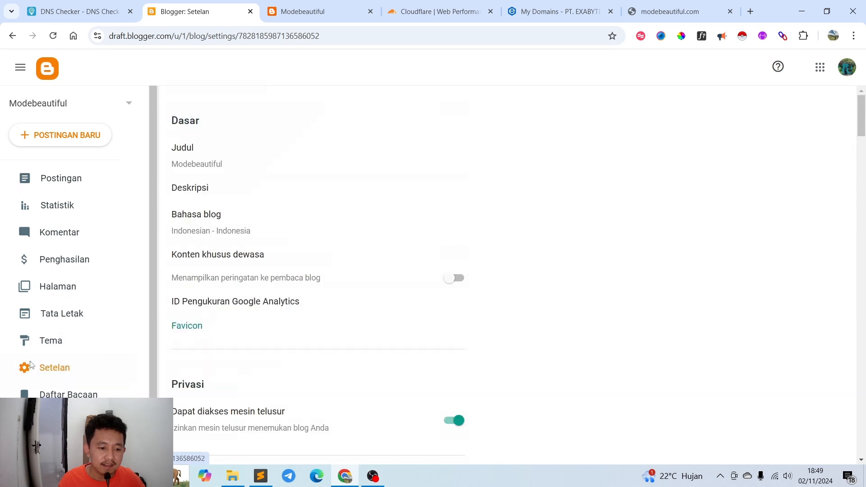
scroll(283, 252, "down", 5)
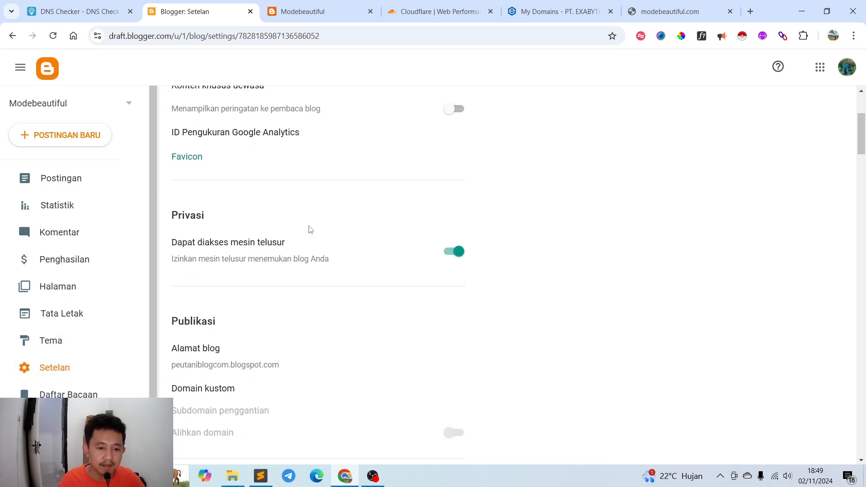
scroll(310, 229, "down", 3)
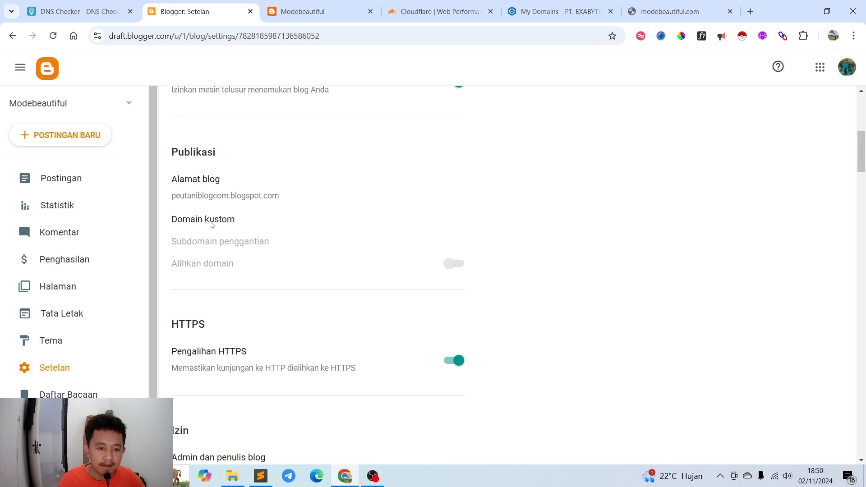
left_click(211, 224)
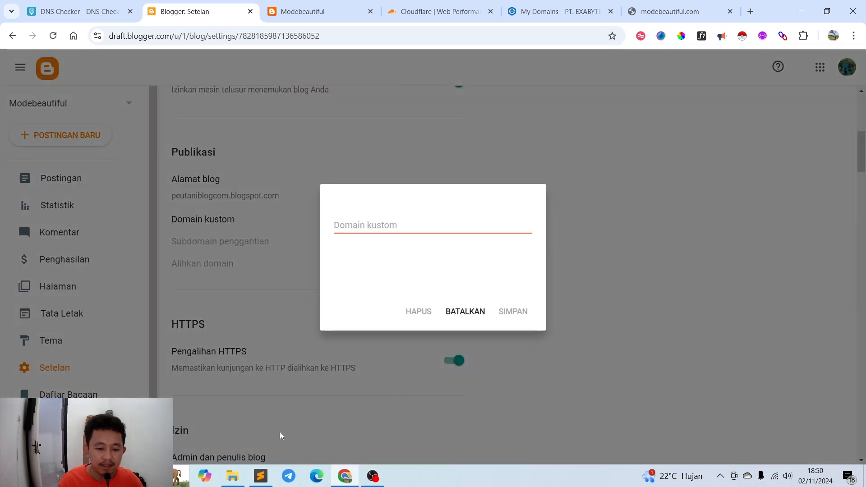
left_click(260, 476)
left_click_drag(110, 109, 210, 109)
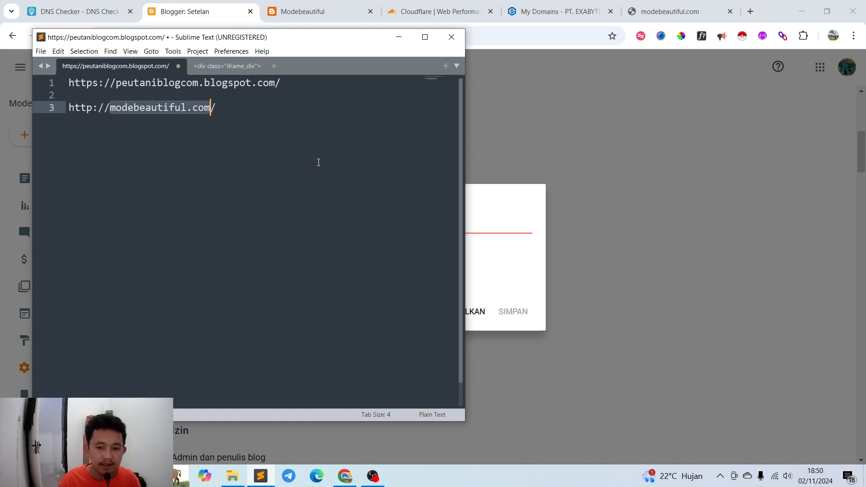
left_click(493, 204)
left_click(400, 224)
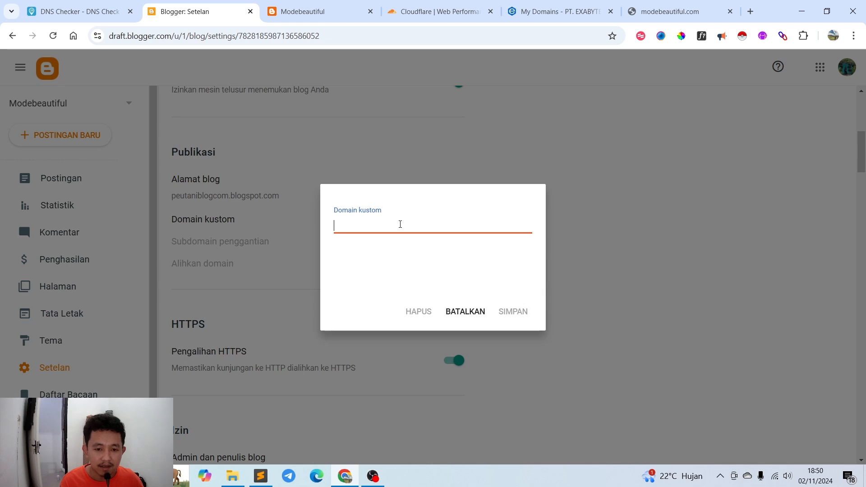
type("www")
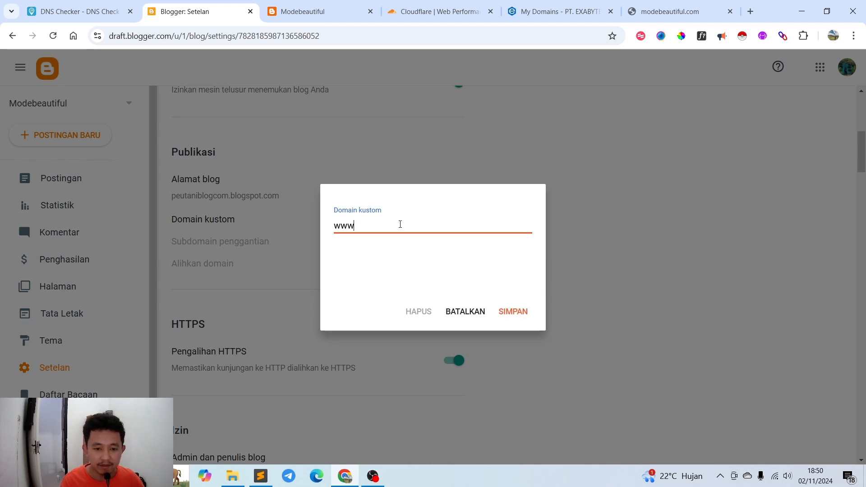
type(".")
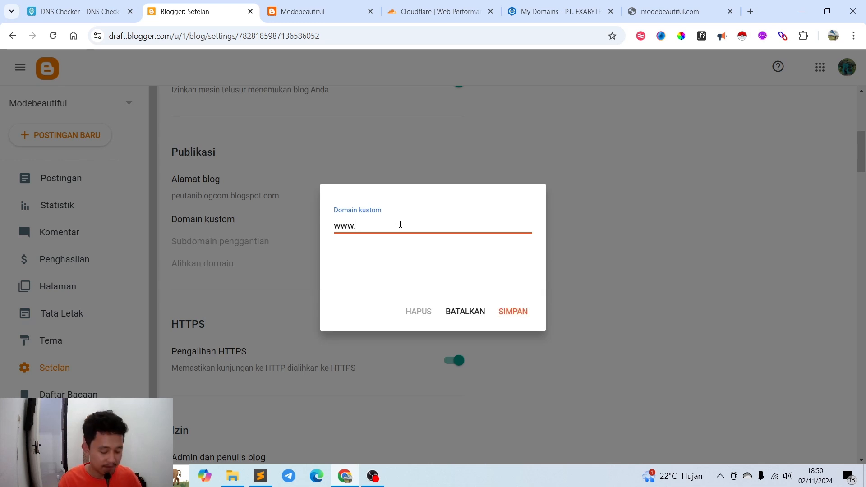
type("modebeautiful.com")
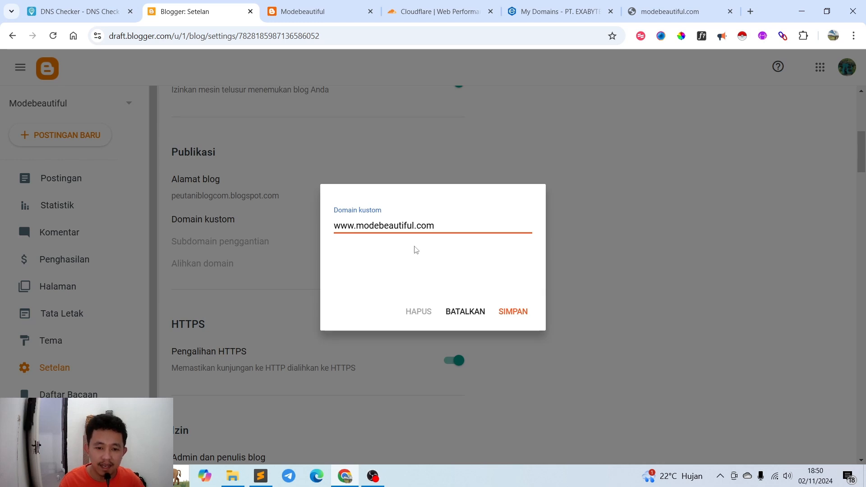
left_click(422, 260)
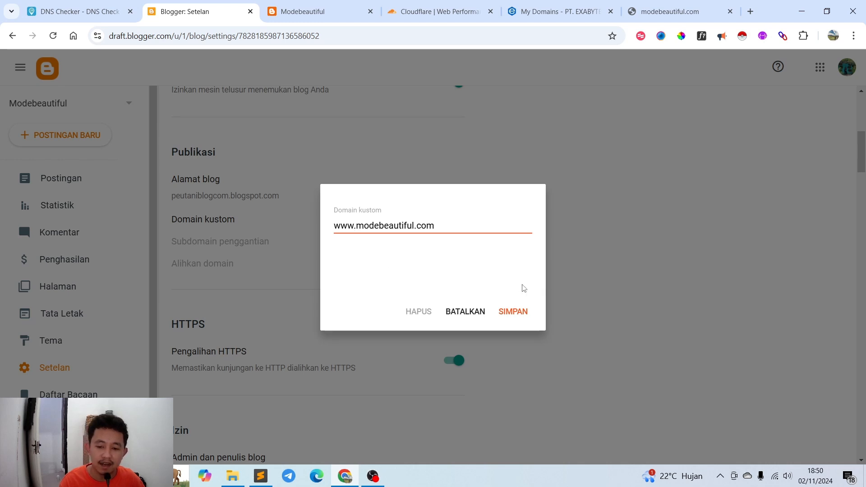
left_click(515, 318)
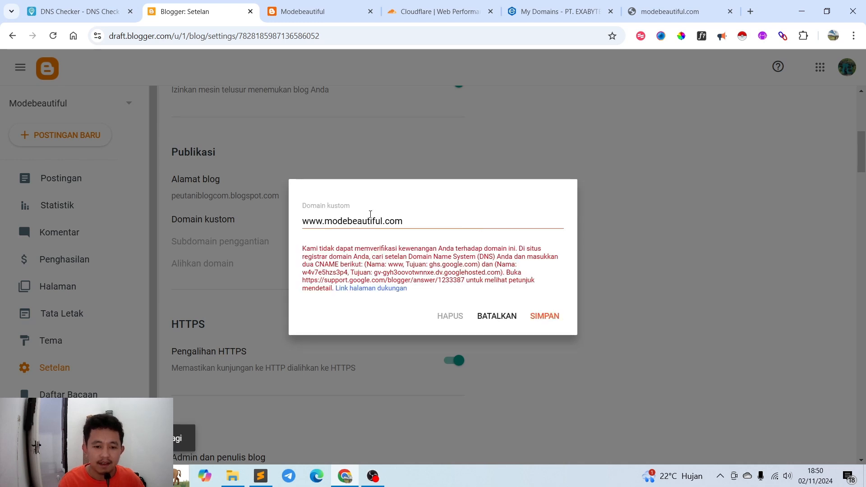
Read the domain verification message about the required CNAME records in the custom domain dialog
double_click(347, 264)
left_click(435, 239)
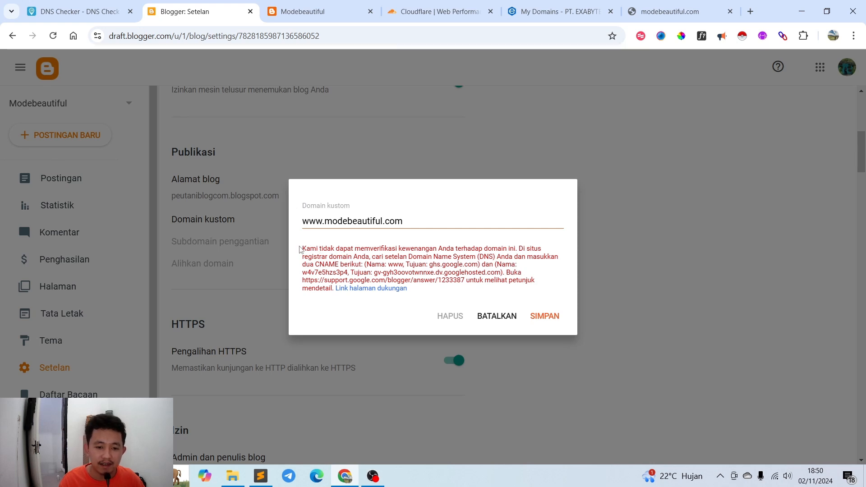
left_click_drag(301, 250, 487, 265)
left_click(413, 258)
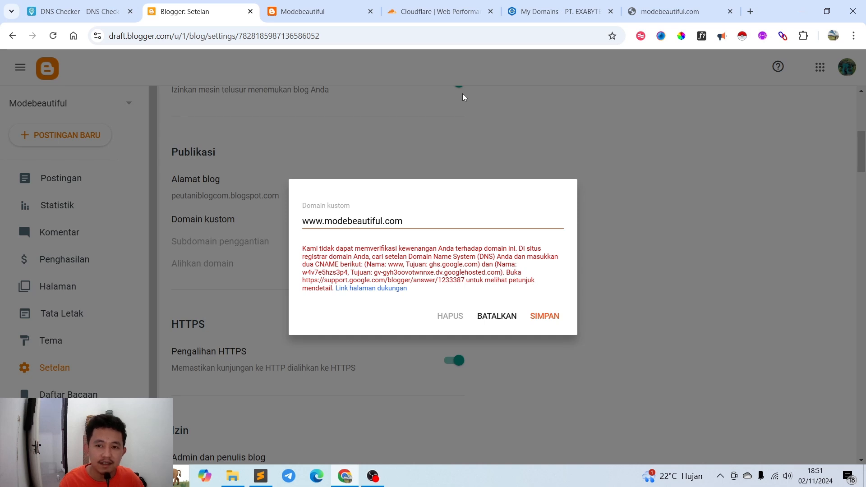
Switch to the Exabytes domain list and copy the domain name modebeautiful.com
left_click(557, 14)
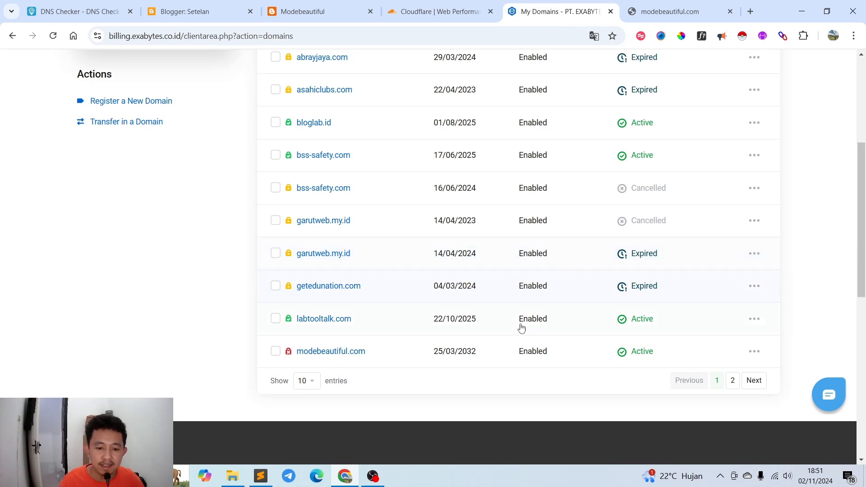
left_click_drag(387, 357, 297, 360)
key("ctrl+c")
left_click(307, 356)
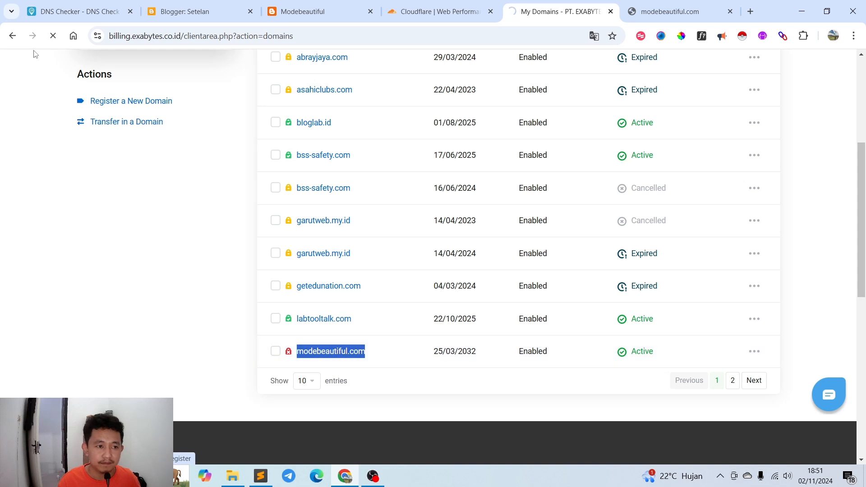
left_click(52, 36)
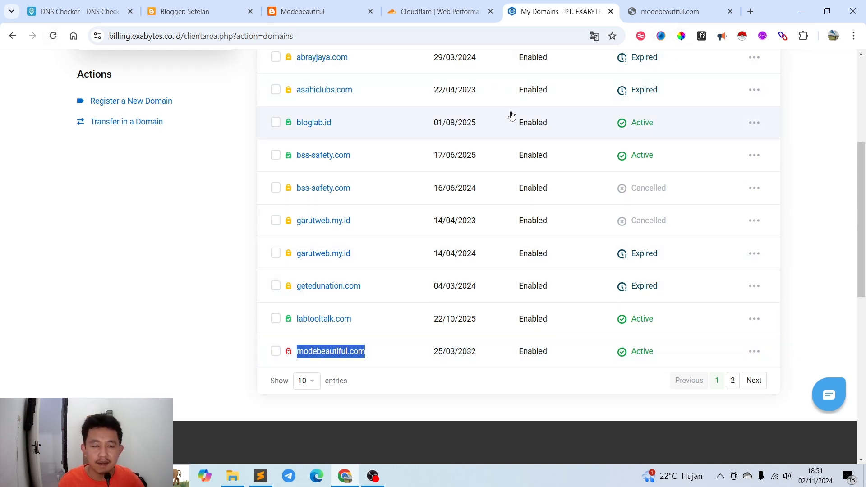
Switch to the Cloudflare login page, complete the human verification and log in with the prefilled credentials
left_click(445, 14)
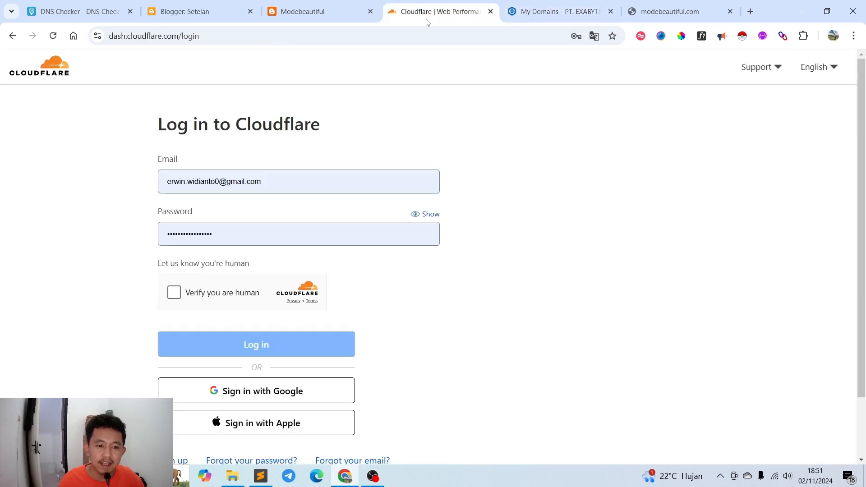
left_click(175, 293)
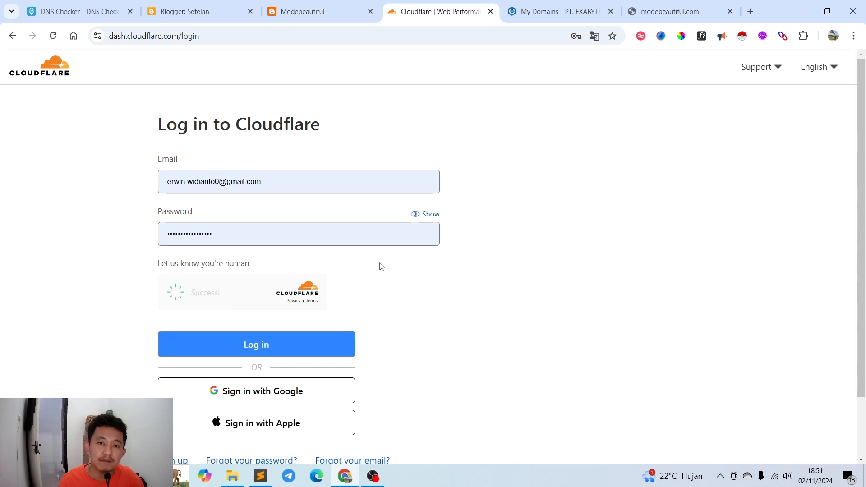
left_click(276, 352)
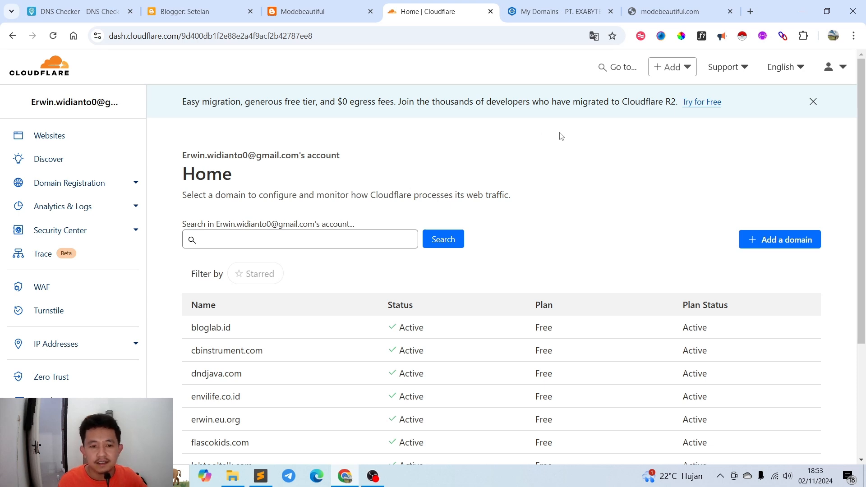
Start adding a domain from the Cloudflare account's home page
scroll(561, 136, "down", 1)
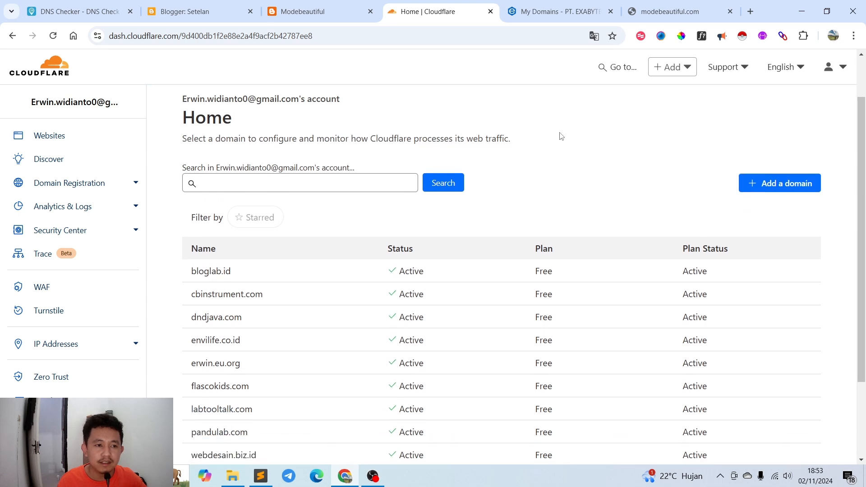
scroll(561, 136, "up", 1)
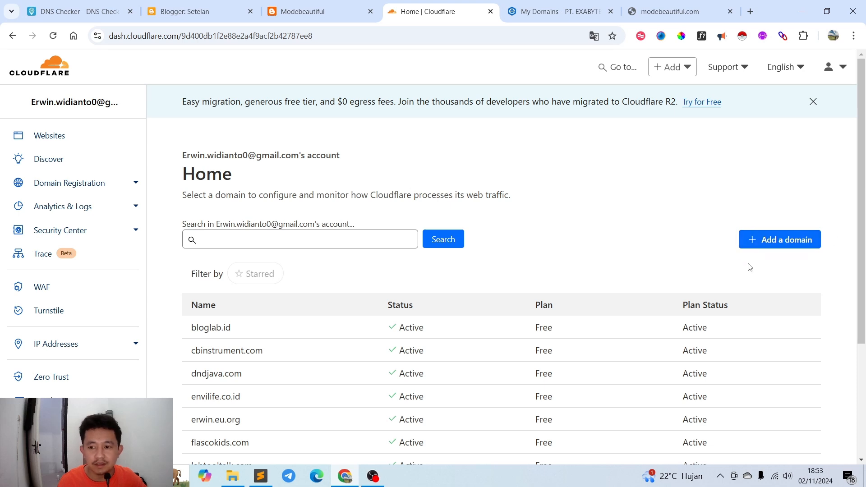
left_click(785, 241)
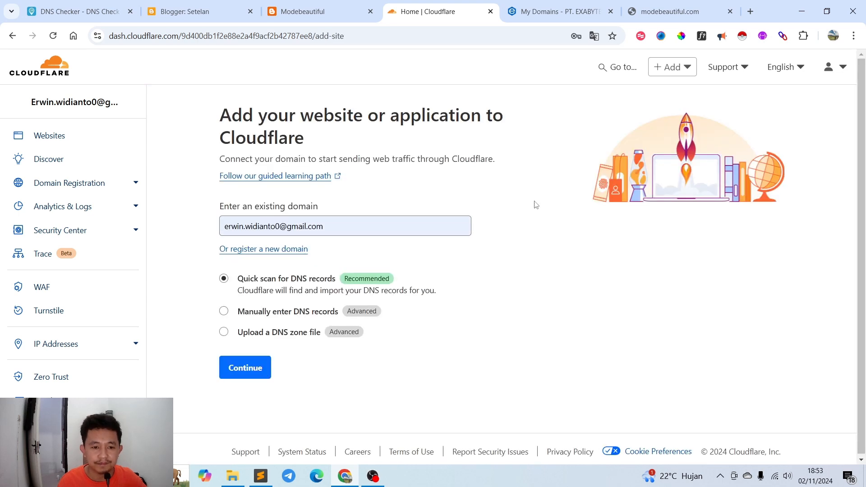
Replace the prefilled e-mail in the existing domain field with modebeautiful.com, without the www prefix
left_click(344, 226)
double_click(343, 226)
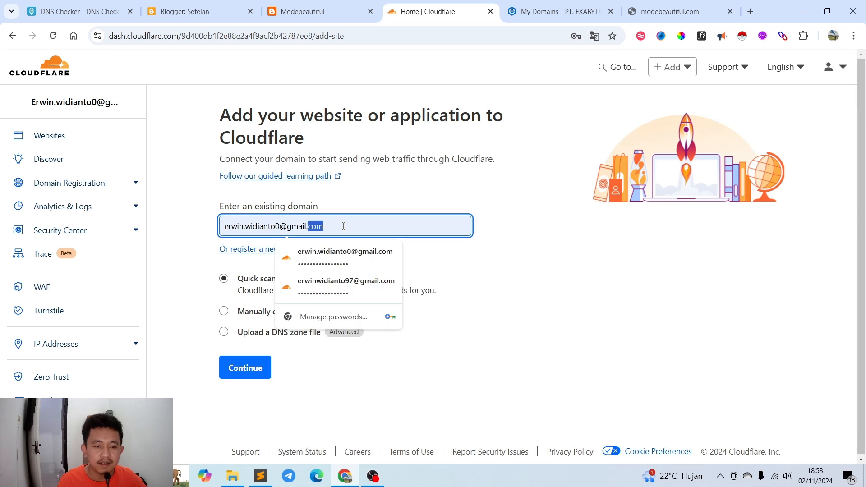
left_click_drag(343, 226, 192, 230)
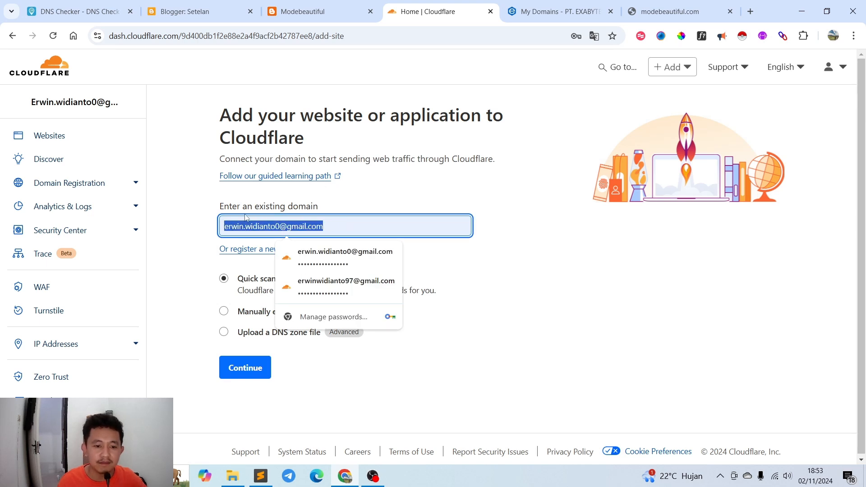
left_click(199, 222)
triple_click(250, 227)
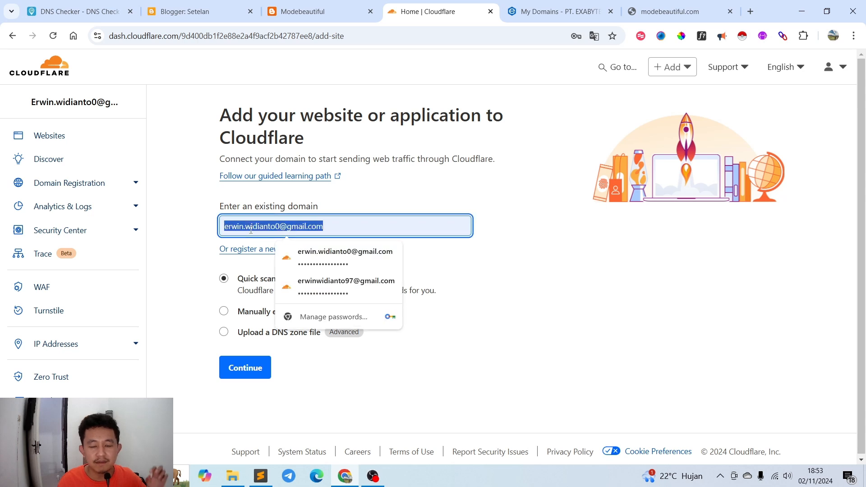
left_click(540, 17)
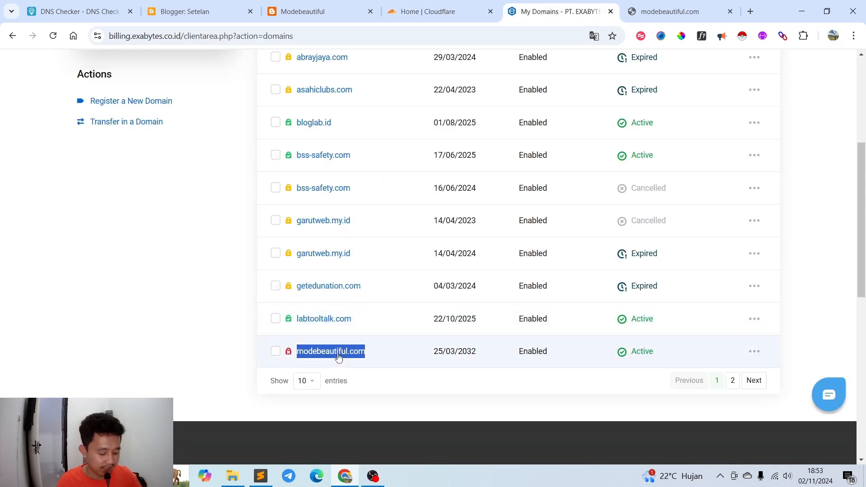
left_click(433, 3)
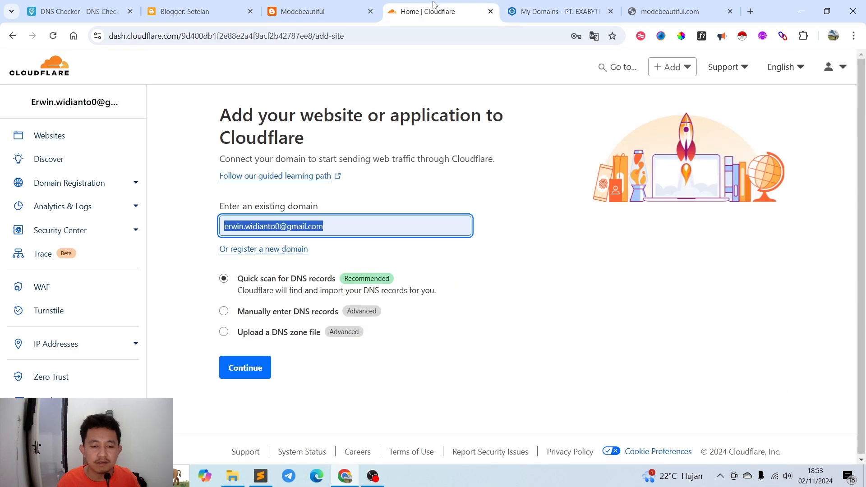
left_click(320, 228)
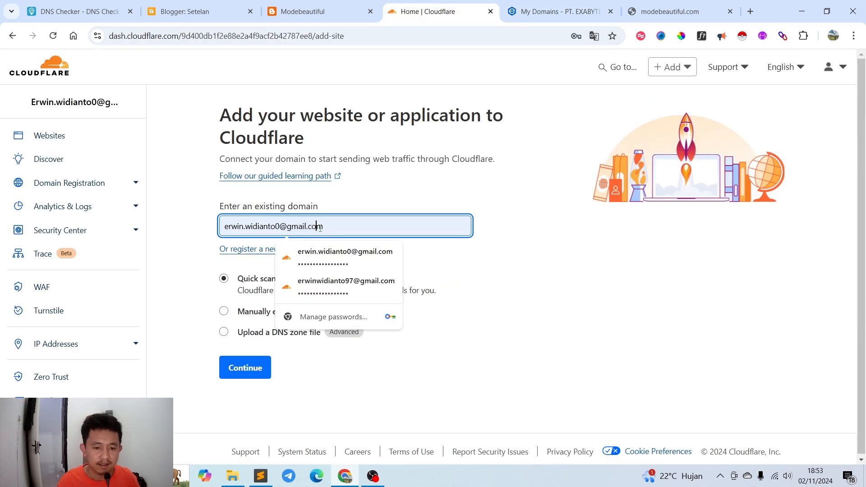
key("ctrl+a")
key("ctrl+v")
left_click(479, 249)
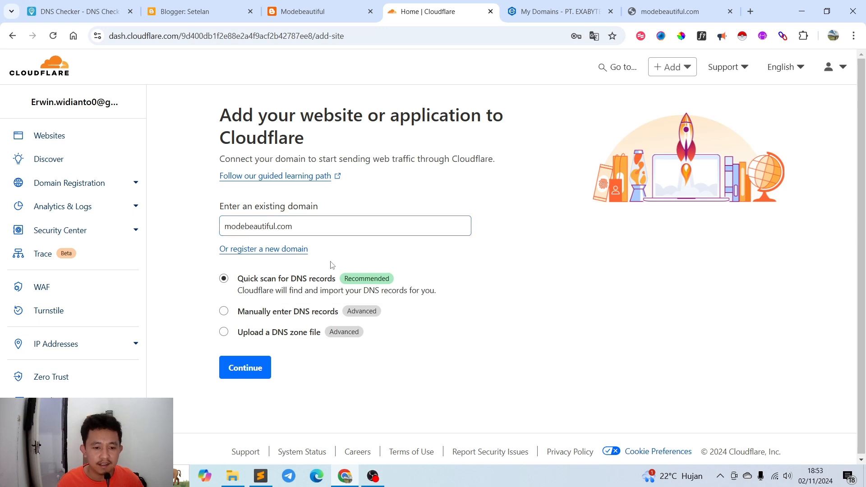
double_click(228, 225)
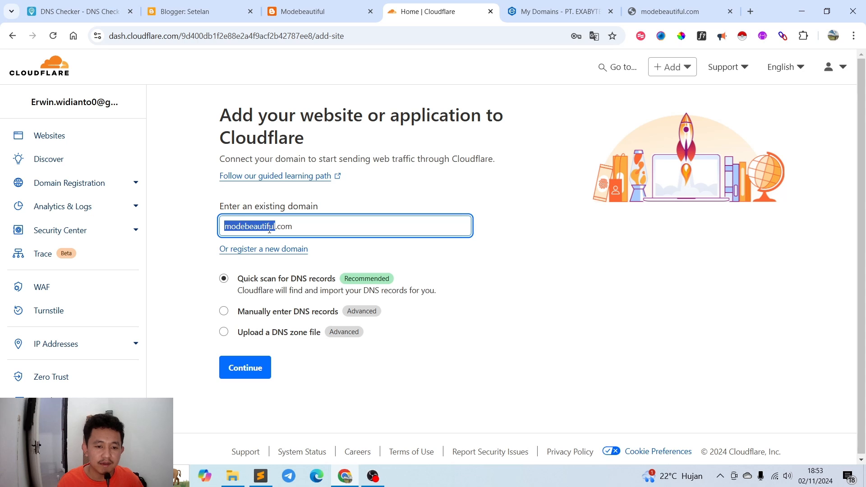
key("End")
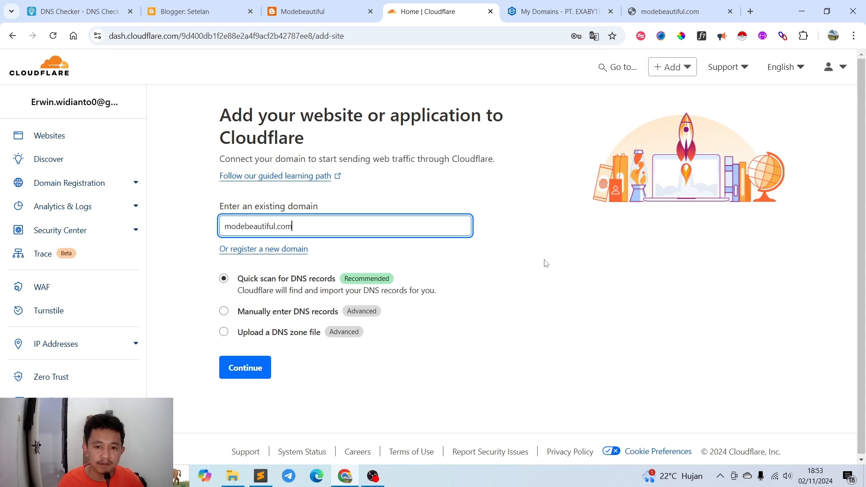
left_click(546, 263)
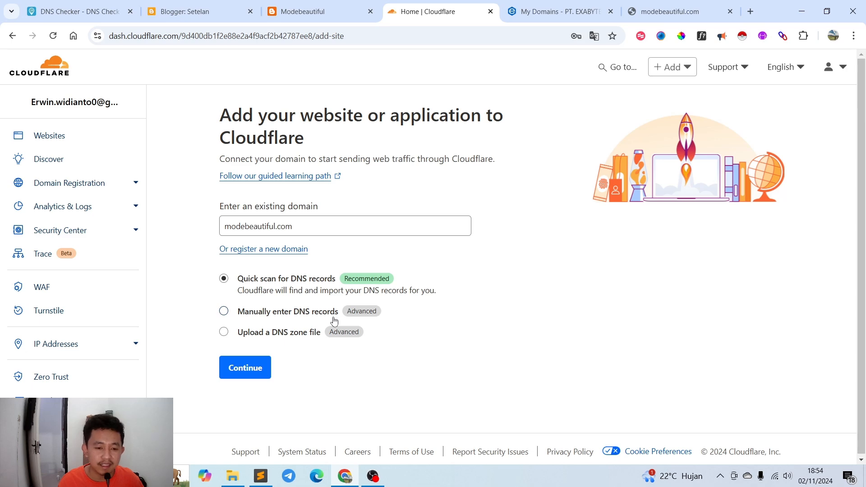
Check the required records in Blogger's custom domain dialog, and continue in Cloudflare with manual entry of DNS records
left_click(244, 19)
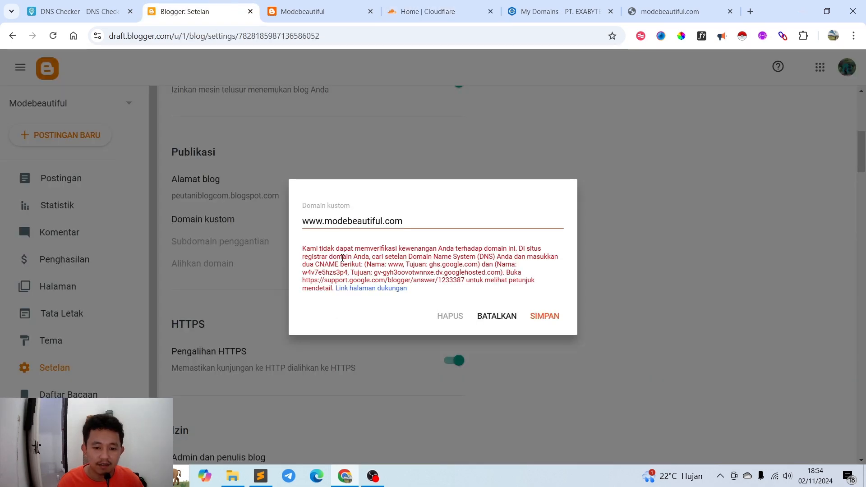
left_click(445, 10)
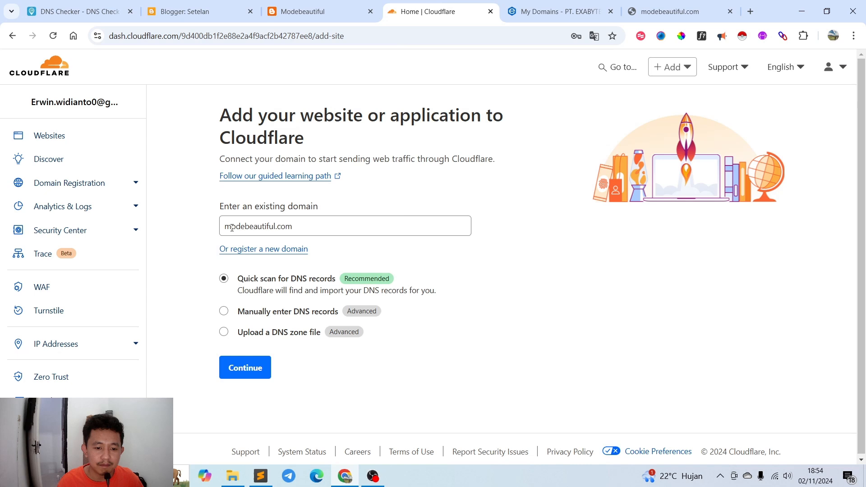
left_click(261, 314)
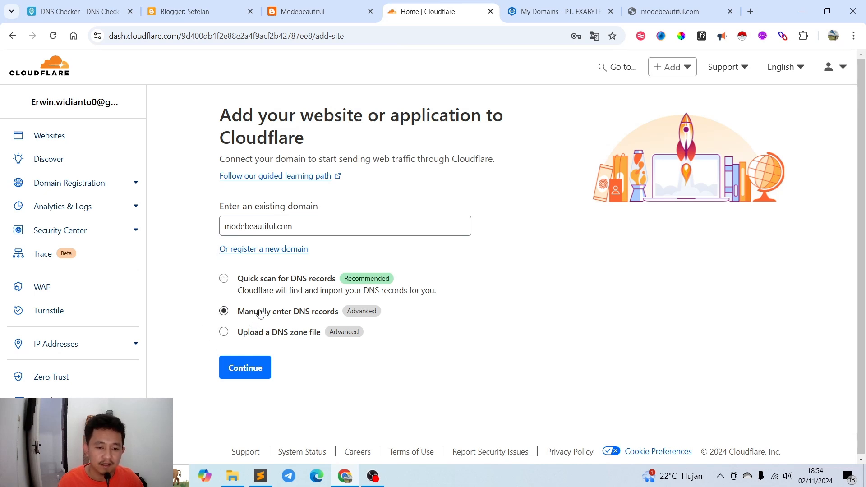
left_click(248, 373)
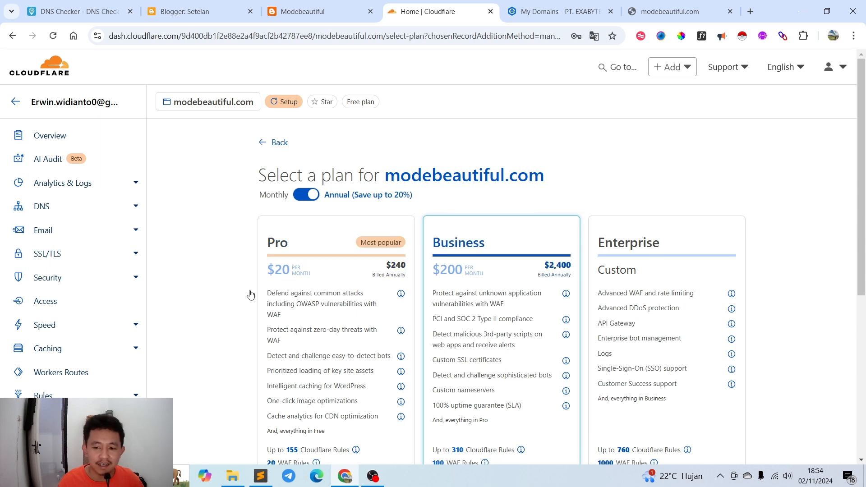
Review the available plans for modebeautiful.com, select the Free $0 plan and continue
scroll(454, 275, "down", 6)
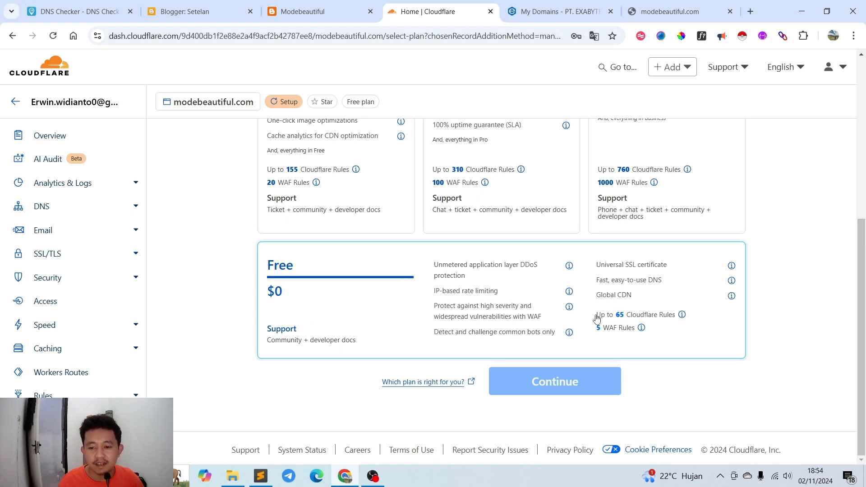
scroll(548, 330, "up", 4)
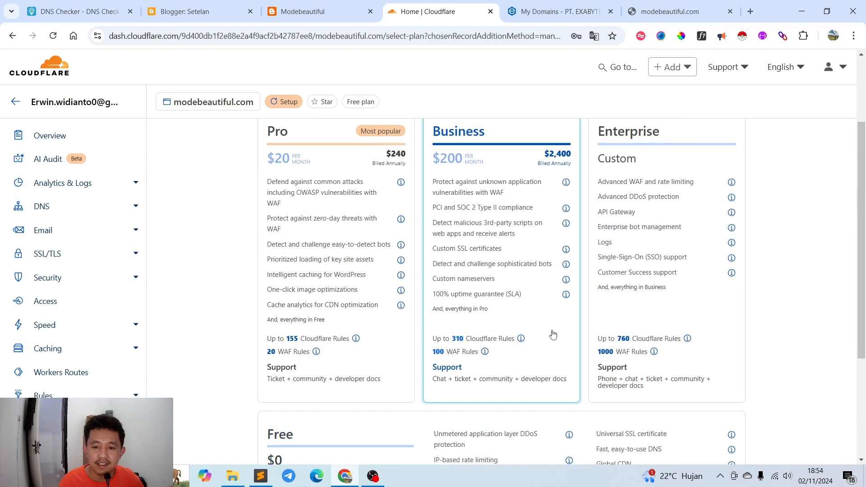
scroll(484, 382, "down", 3)
scroll(483, 382, "down", 3)
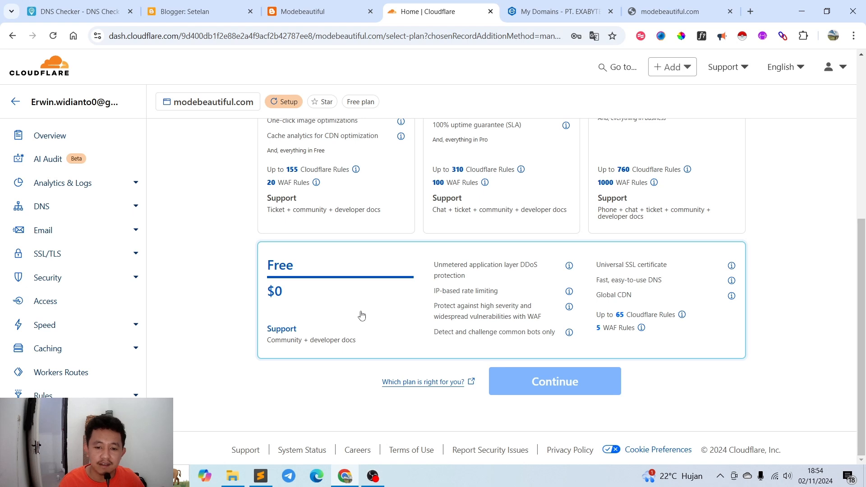
left_click(387, 298)
left_click(549, 390)
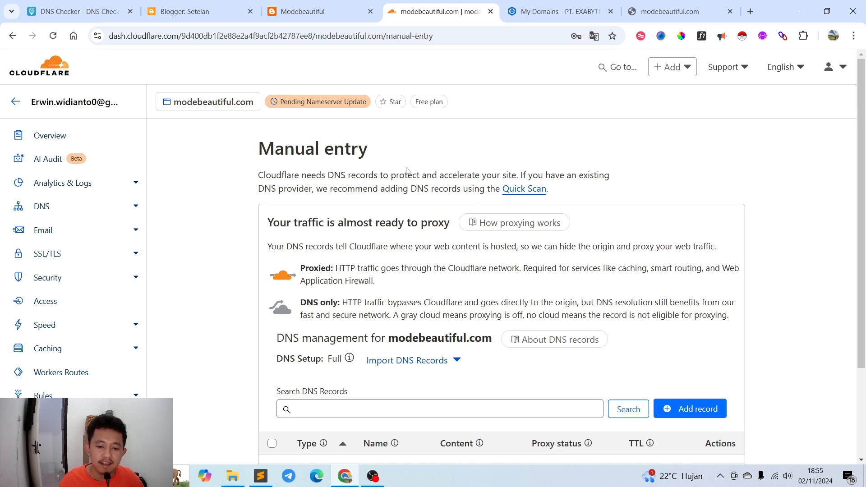
Add a DNS record of type CNAME with the name www, following the record details in Blogger's custom domain dialog
scroll(242, 234, "down", 3)
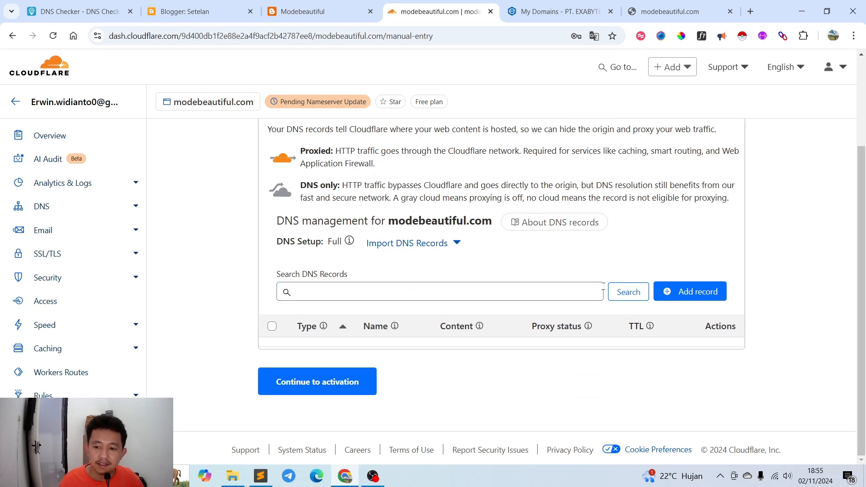
left_click(689, 293)
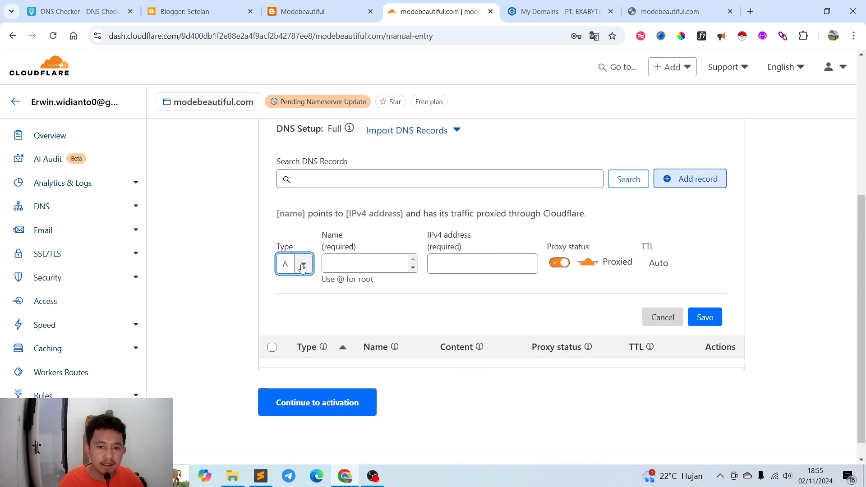
left_click(302, 267)
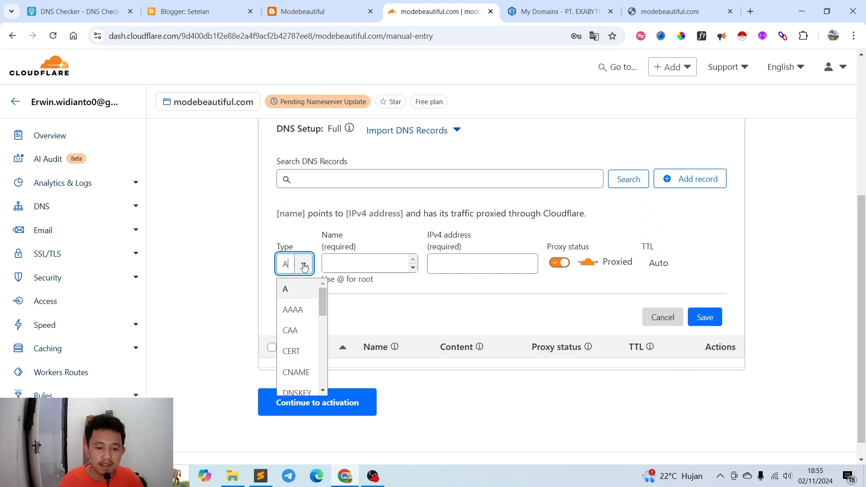
left_click(198, 11)
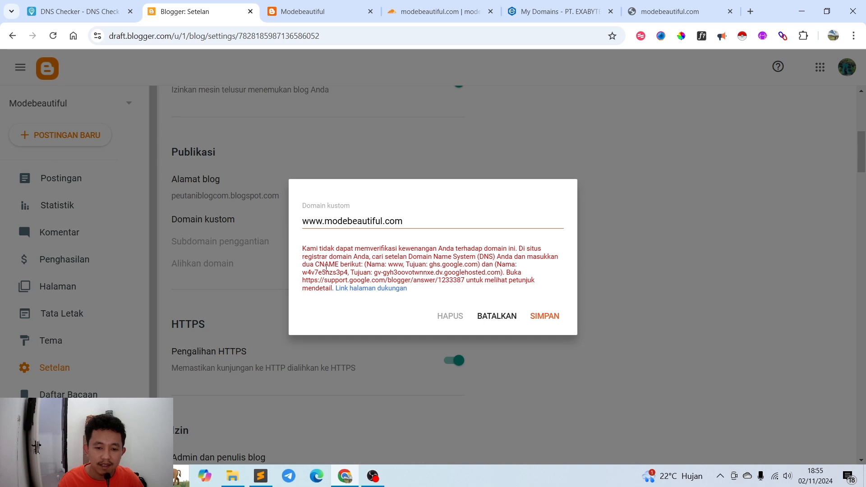
left_click_drag(315, 264, 339, 264)
double_click(395, 264)
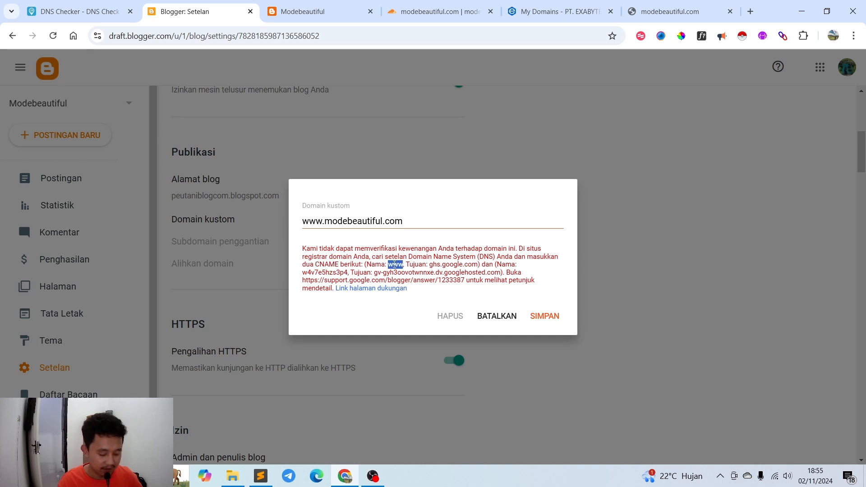
left_click(435, 12)
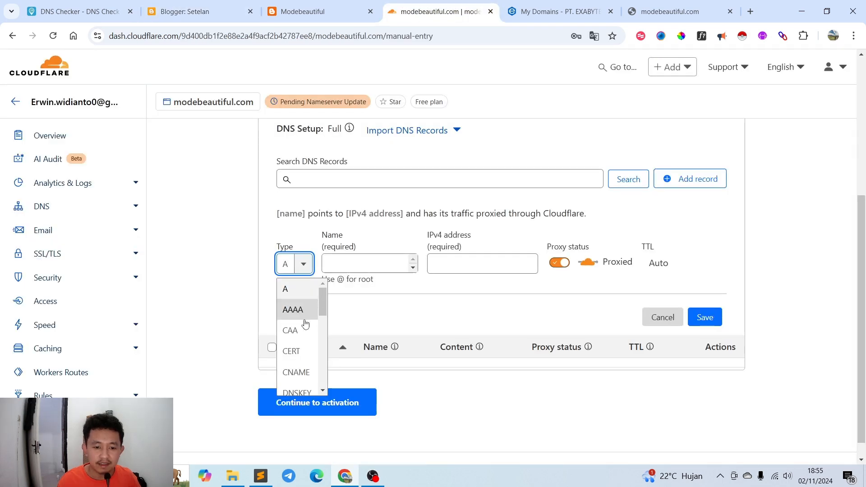
left_click(306, 376)
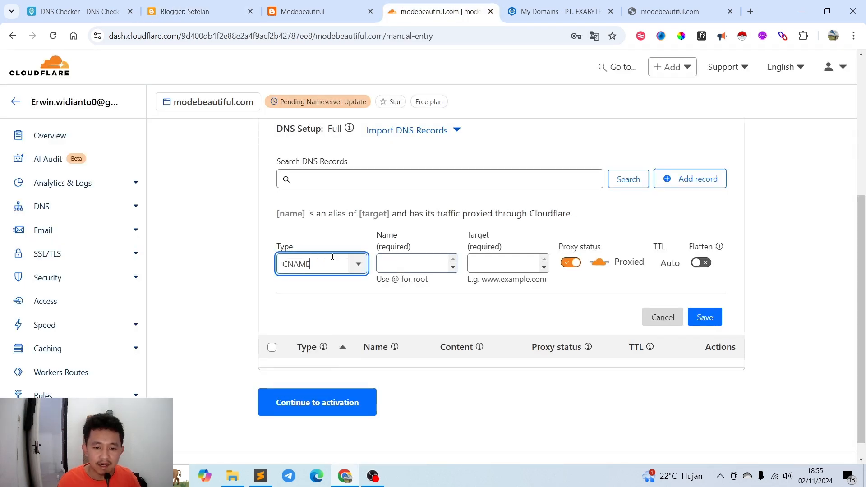
left_click(396, 262)
type("www")
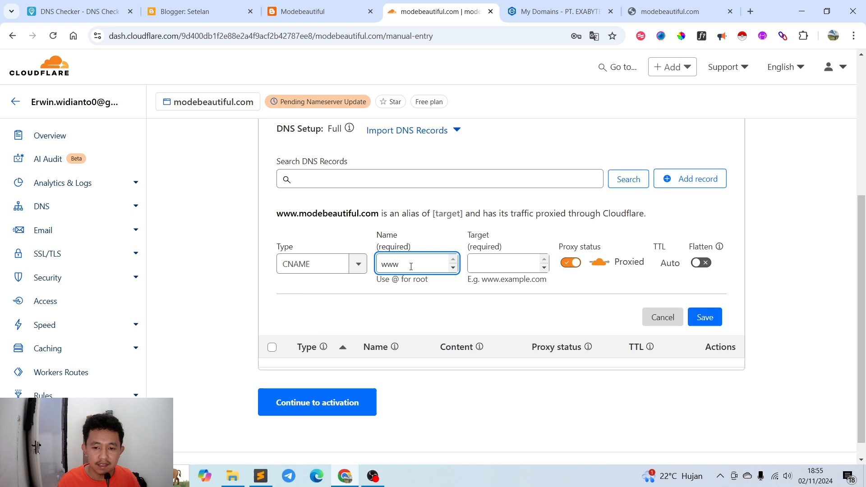
Copy the target ghs.google.com from Blogger's custom domain dialog and enter it as the www CNAME record's target
left_click(473, 263)
left_click(233, 9)
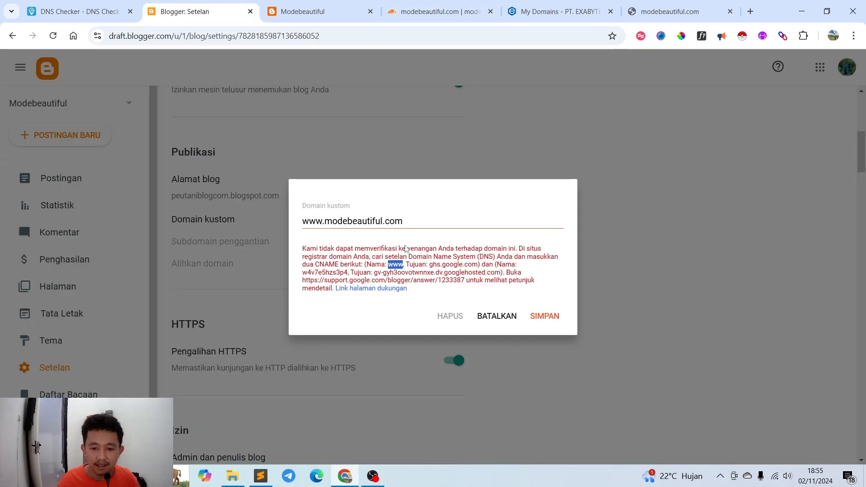
double_click(415, 265)
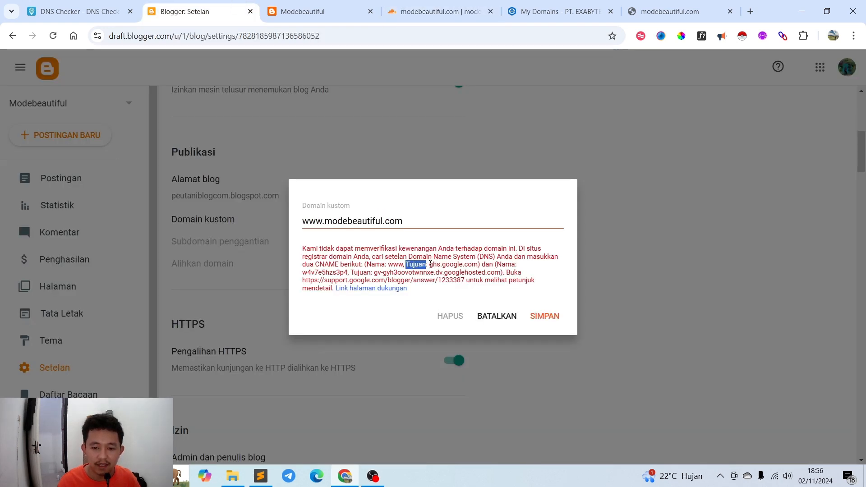
left_click_drag(429, 266, 477, 266)
key("ctrl+c")
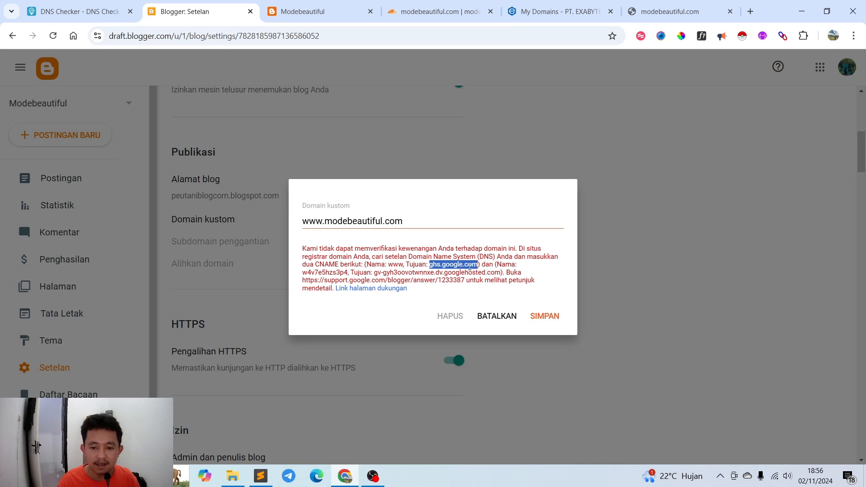
left_click(398, 8)
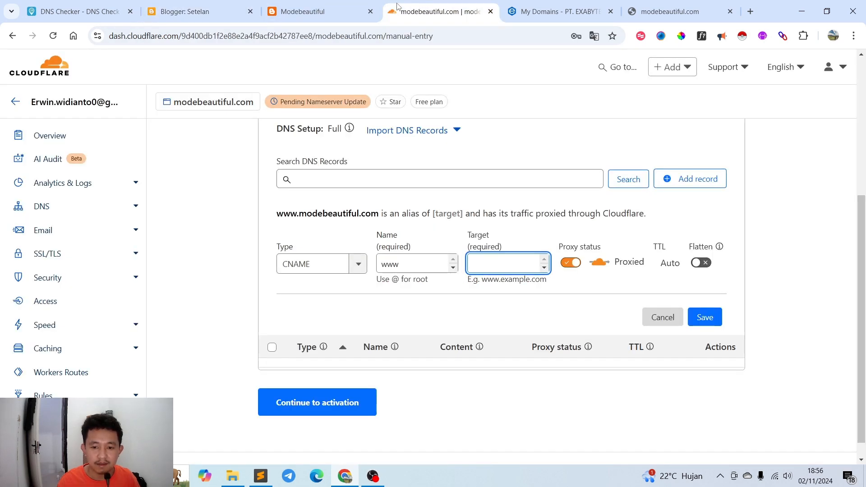
key("ctrl+v")
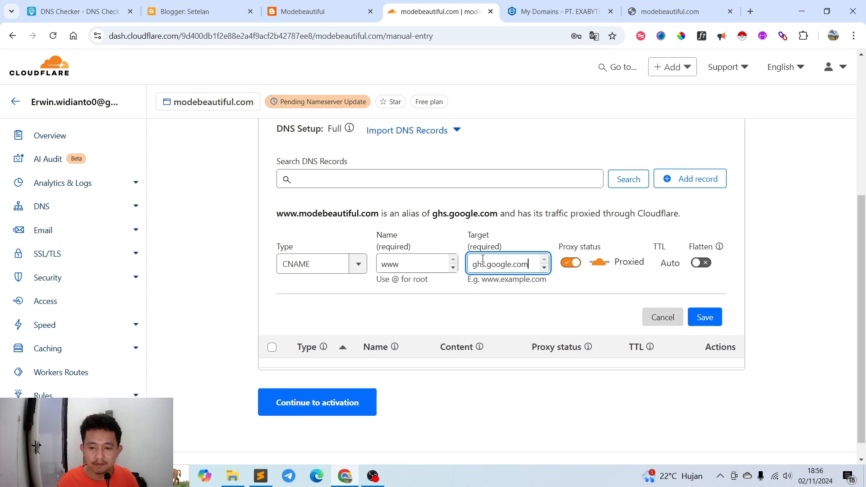
left_click(522, 299)
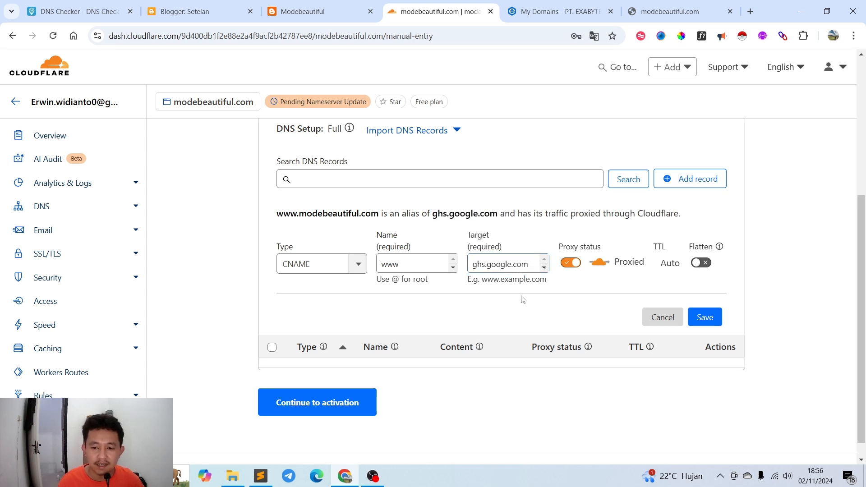
Turn off proxying for the www CNAME record so it is DNS only, and save the record
left_click(571, 263)
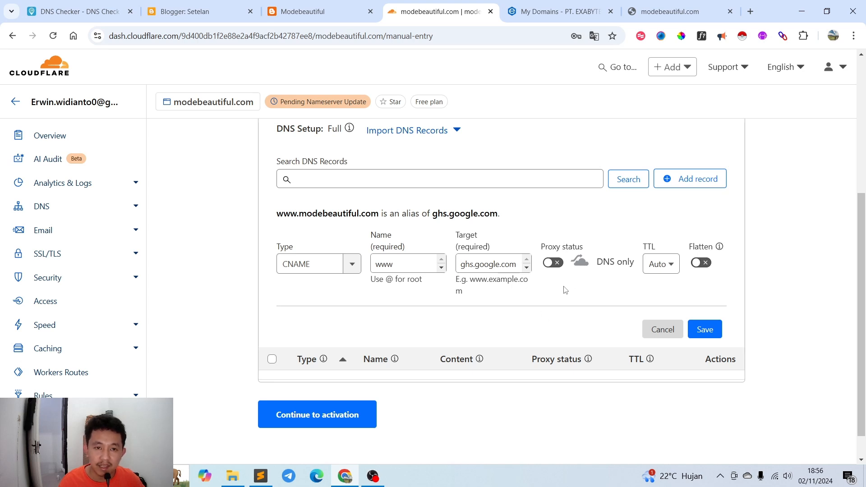
left_click(702, 331)
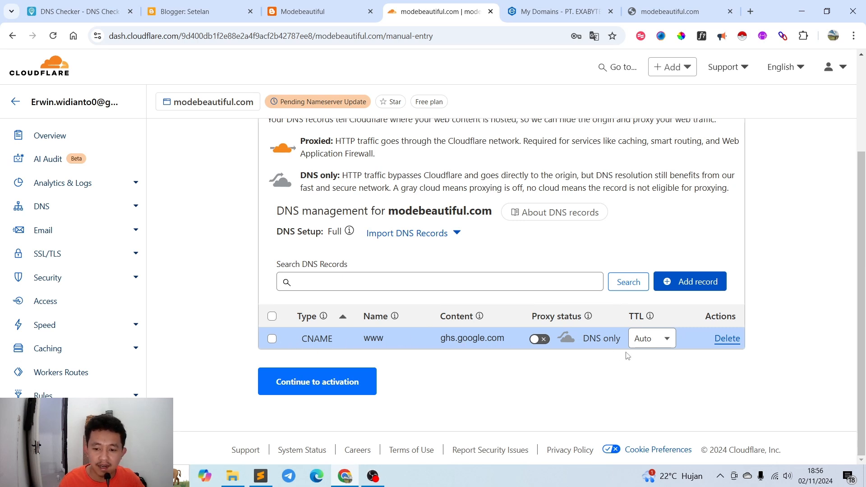
Copy the second CNAME's verification name from Blogger's custom domain dialog and enter it as the name of a new CNAME record in Cloudflare
left_click(218, 4)
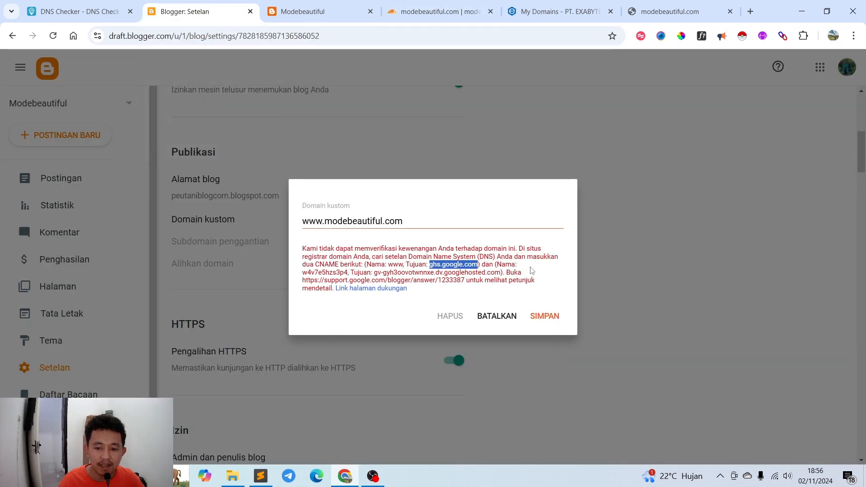
left_click_drag(481, 266, 496, 266)
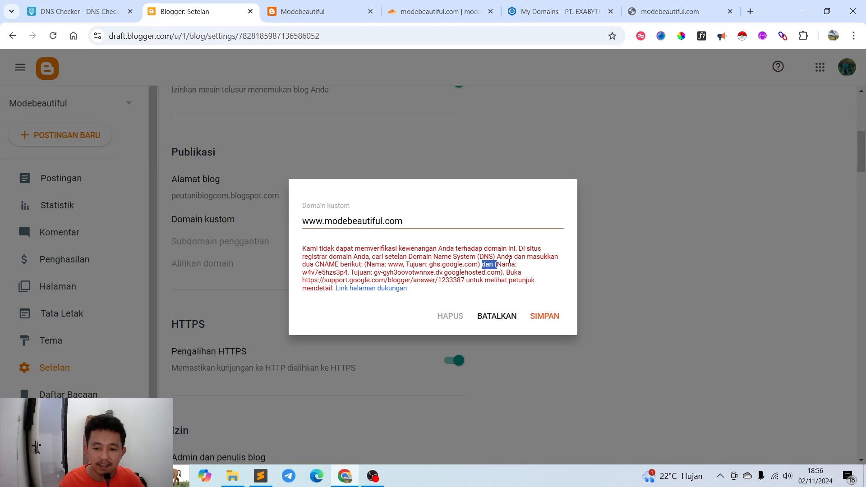
left_click(442, 271)
double_click(314, 273)
key("ctrl+c")
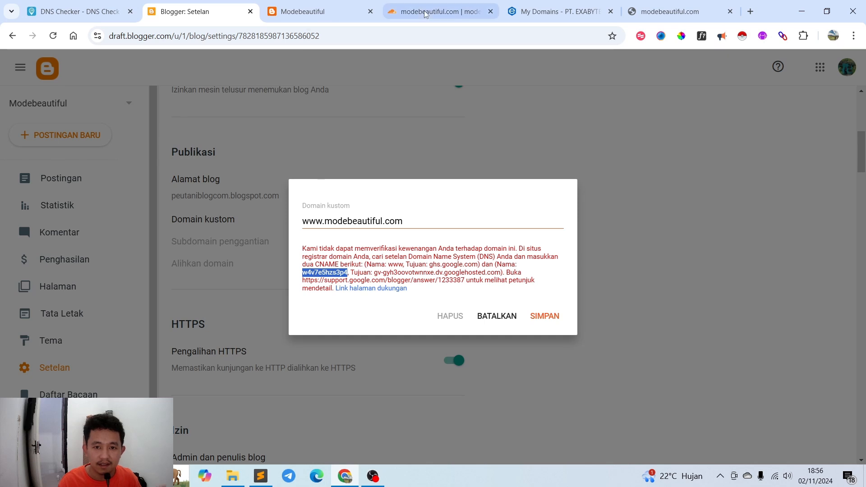
left_click(435, 11)
left_click(689, 284)
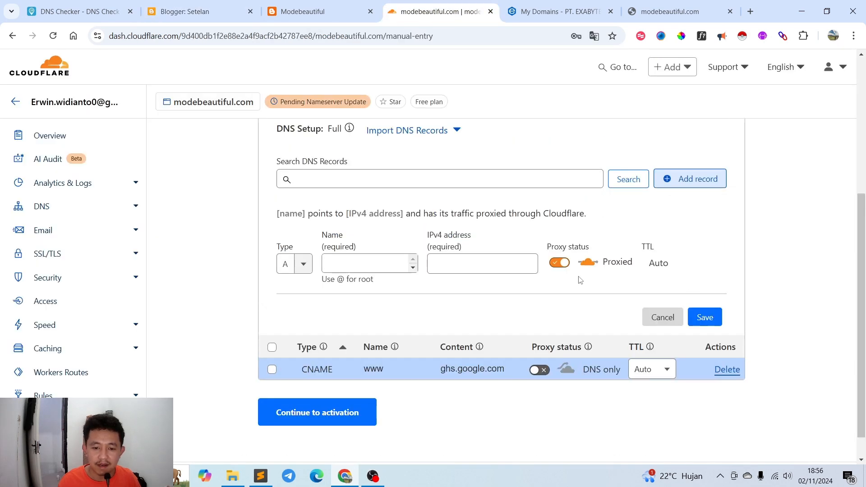
left_click(303, 266)
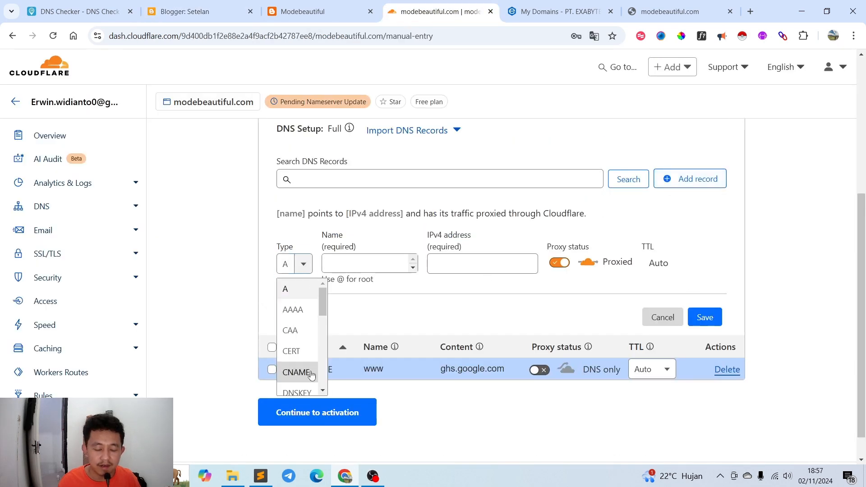
left_click(302, 372)
left_click(419, 260)
key("ctrl+v")
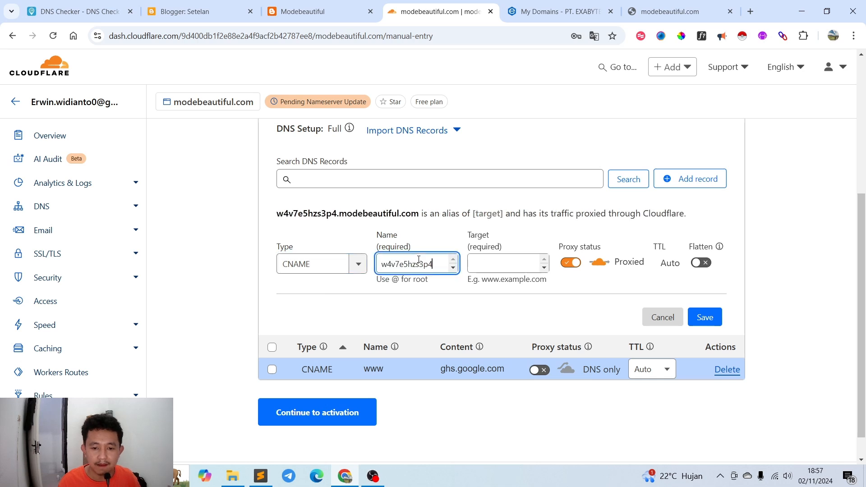
Fill in the second CNAME's verification target copied from Blogger's custom domain dialog, and save the record as DNS only
left_click(496, 262)
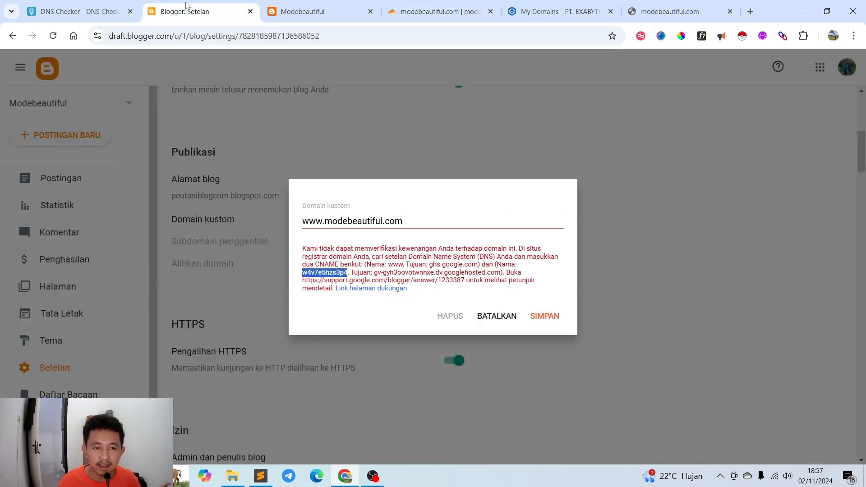
left_click(187, 12)
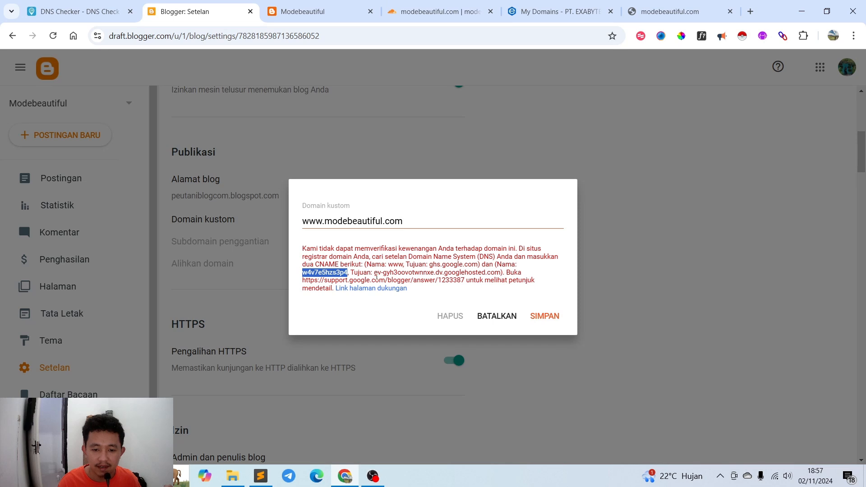
left_click_drag(375, 274, 500, 273)
key("ctrl+c")
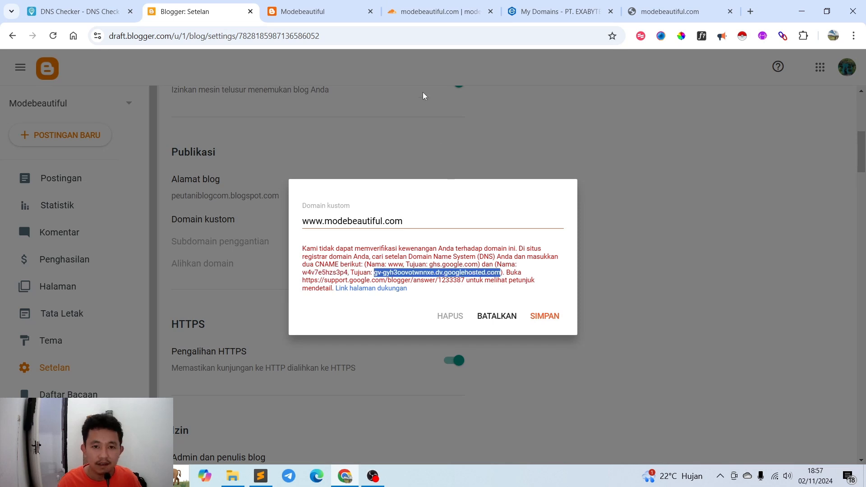
left_click(433, 12)
key("ctrl+v")
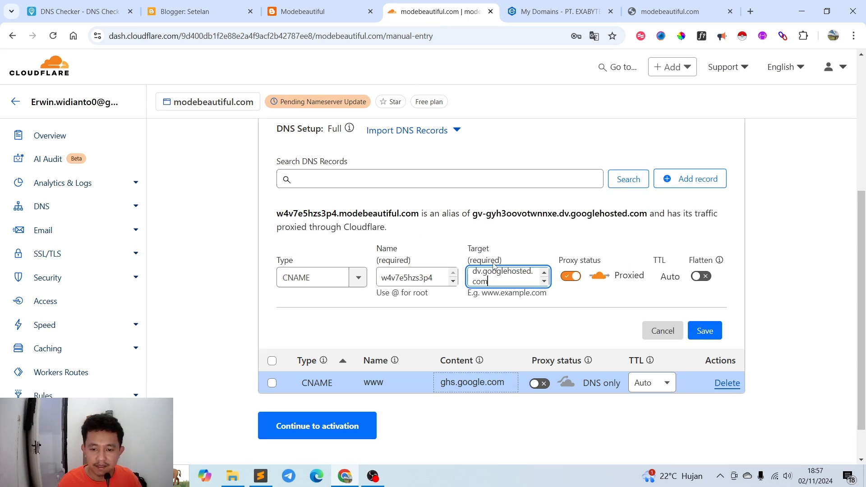
left_click(571, 276)
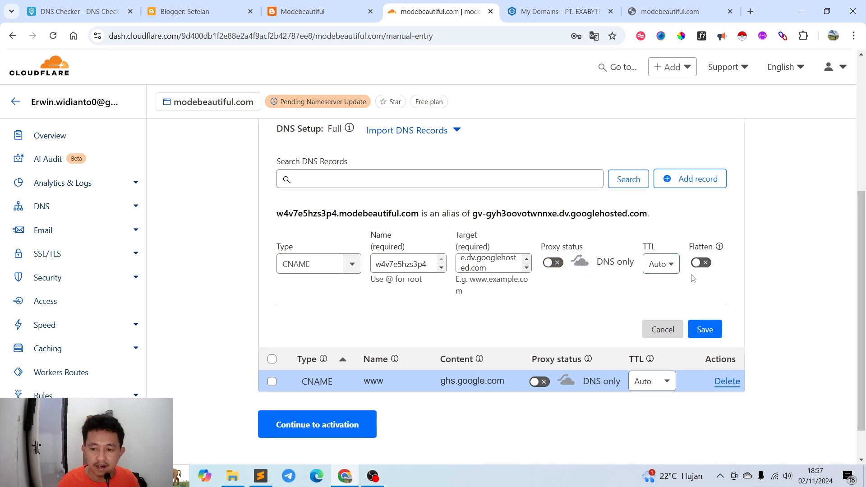
left_click(716, 337)
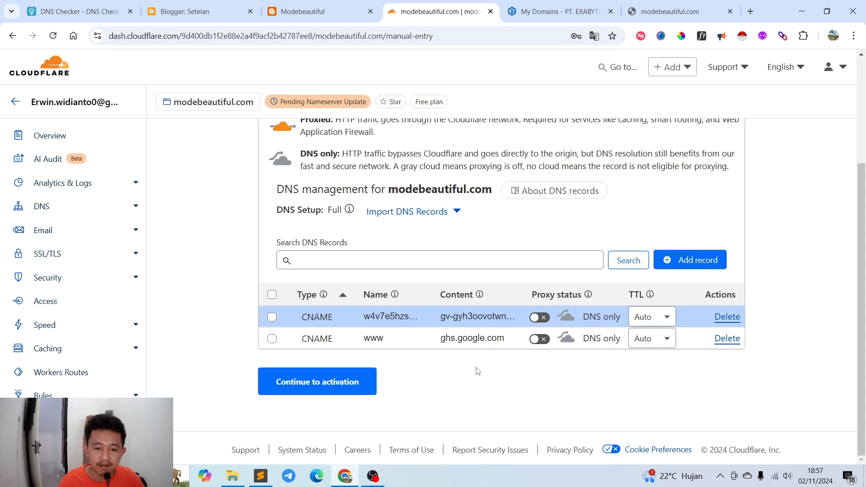
Compare the CNAME details in Blogger's custom domain dialog with the records listed in Cloudflare
left_click(154, 13)
left_click(368, 260)
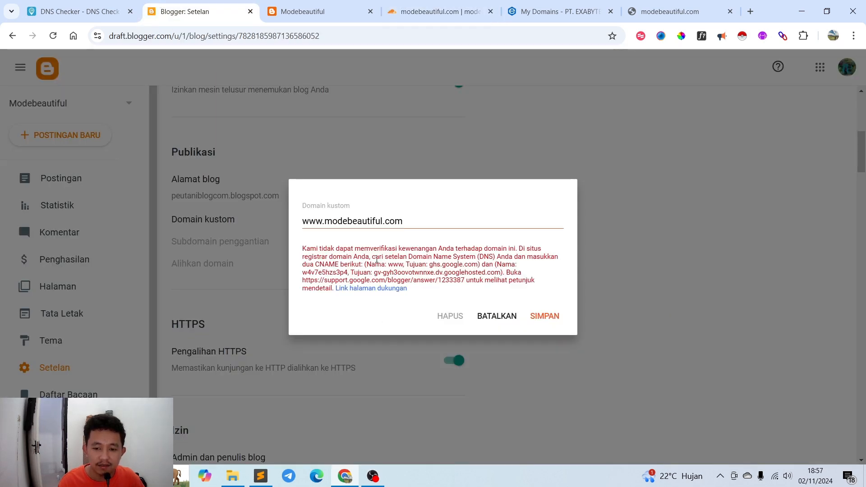
left_click(401, 12)
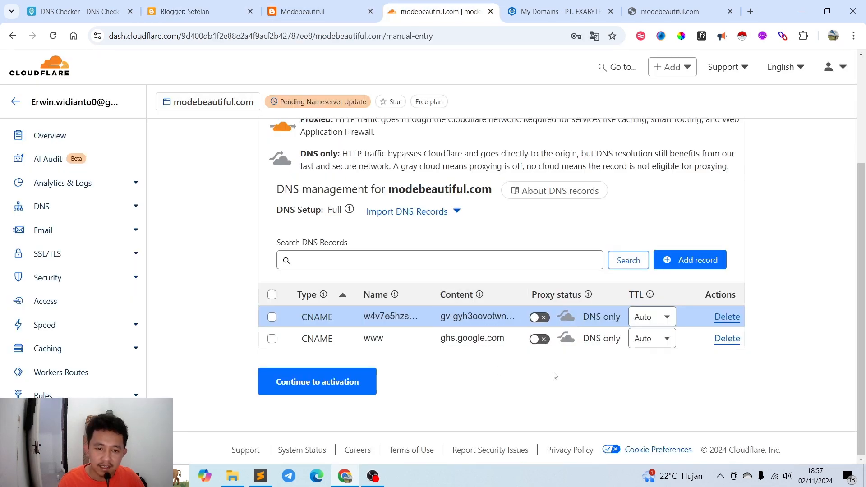
scroll(554, 376, "up", 1)
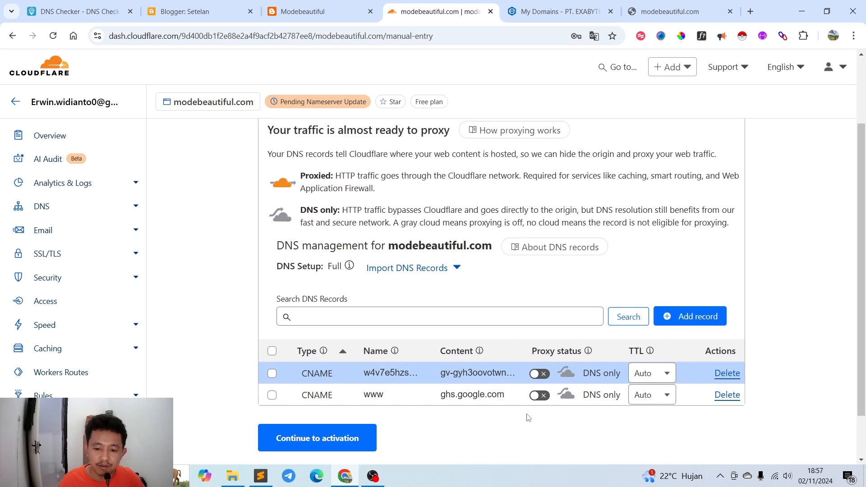
scroll(528, 417, "down", 1)
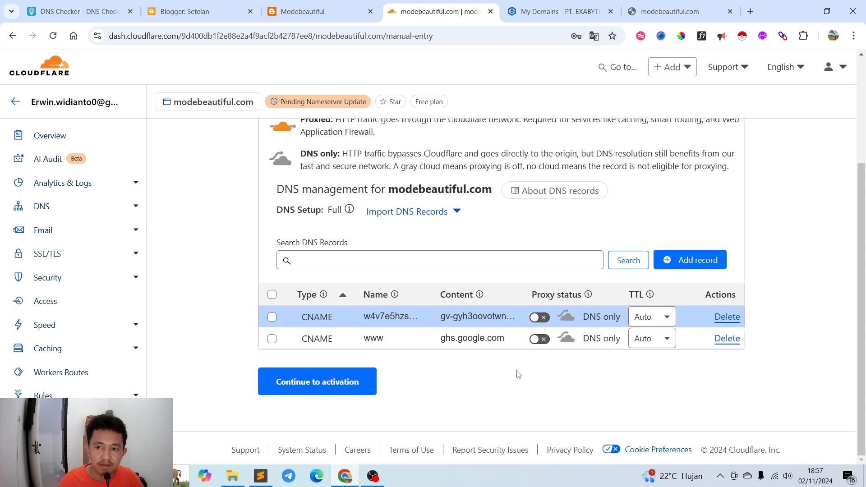
Search Google for "record a blogger" in a new tab and open the Blogger help article on setting up a custom domain
left_click(751, 6)
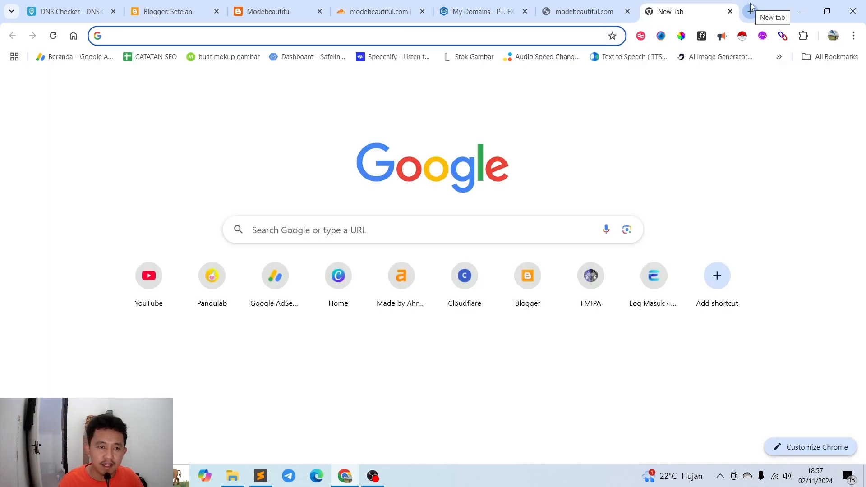
type("record a")
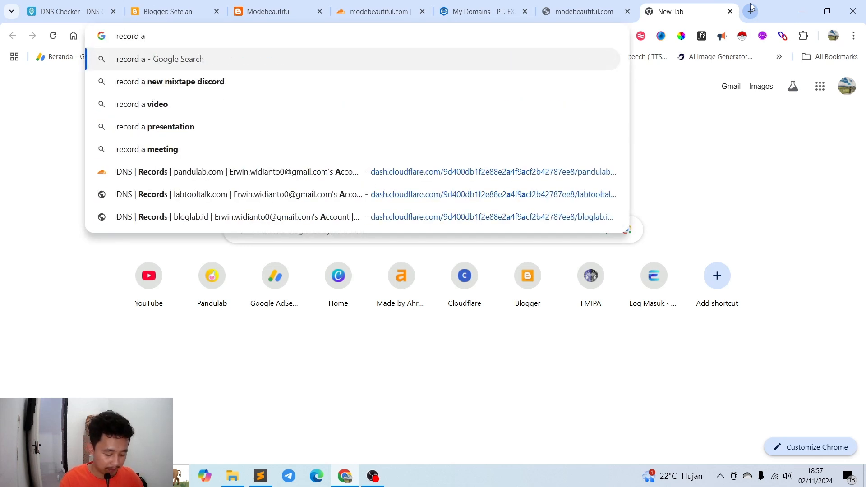
type(" blogger")
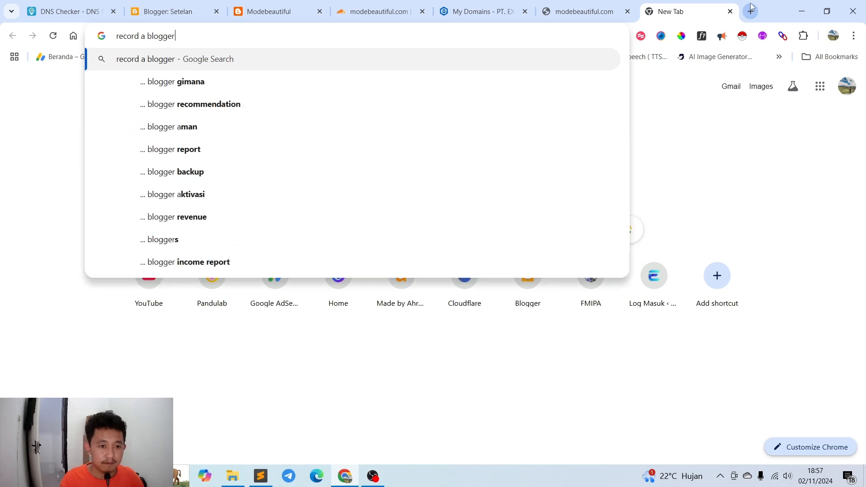
key("Return")
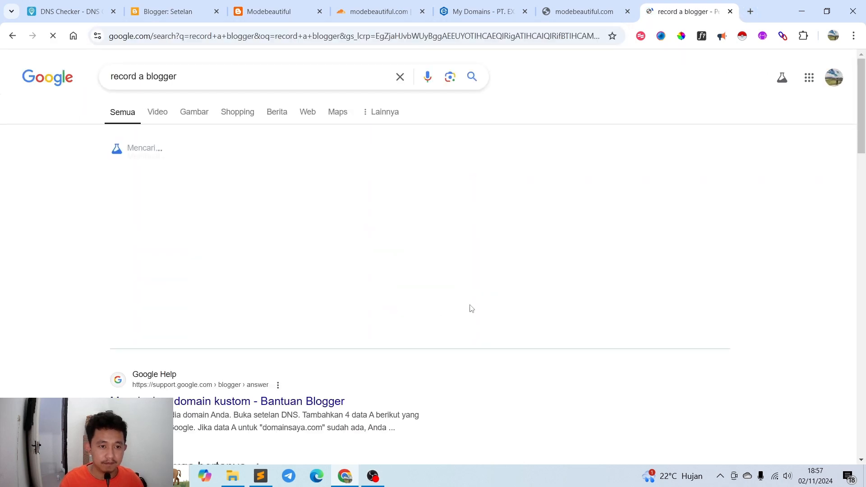
scroll(410, 303, "down", 4)
middle_click(253, 232)
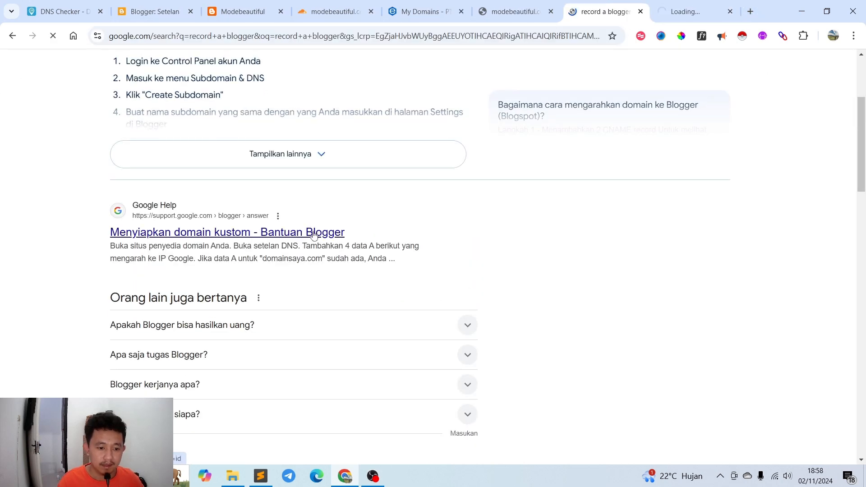
left_click(692, 4)
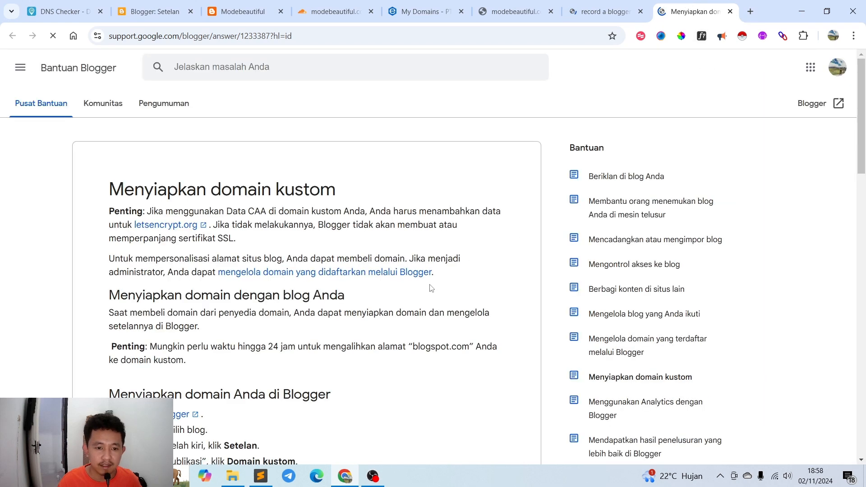
Look through the help article for the A record IP addresses used to redirect the domain without a subdomain
scroll(429, 287, "down", 5)
scroll(430, 288, "down", 8)
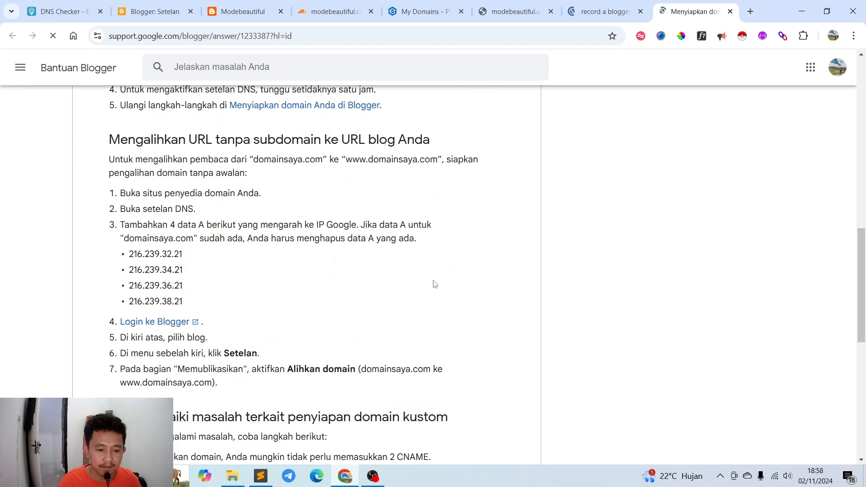
scroll(190, 259, "up", 7)
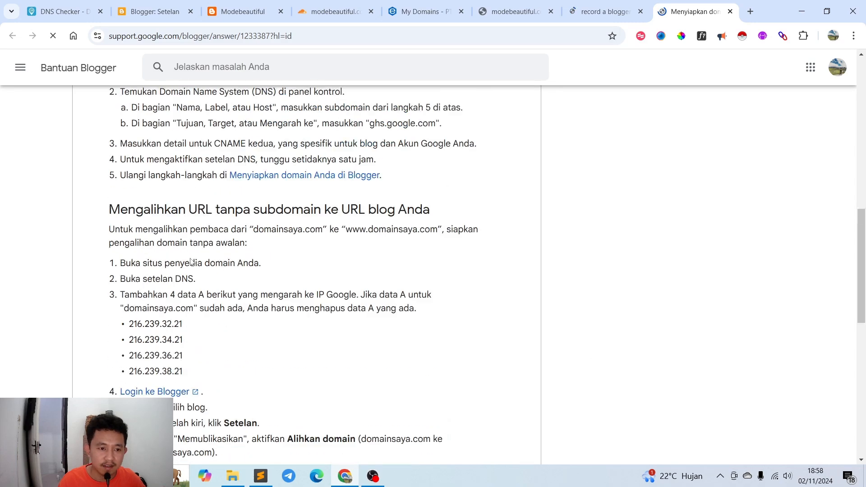
scroll(191, 260, "up", 4)
scroll(191, 260, "down", 5)
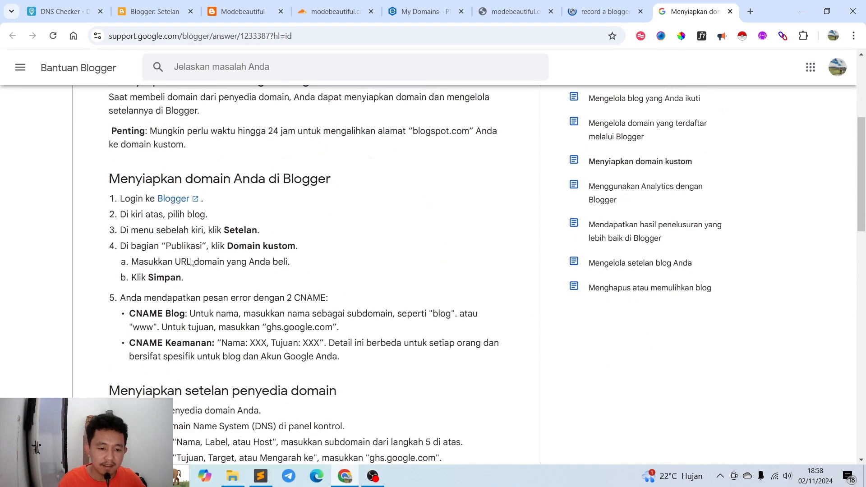
scroll(191, 261, "down", 6)
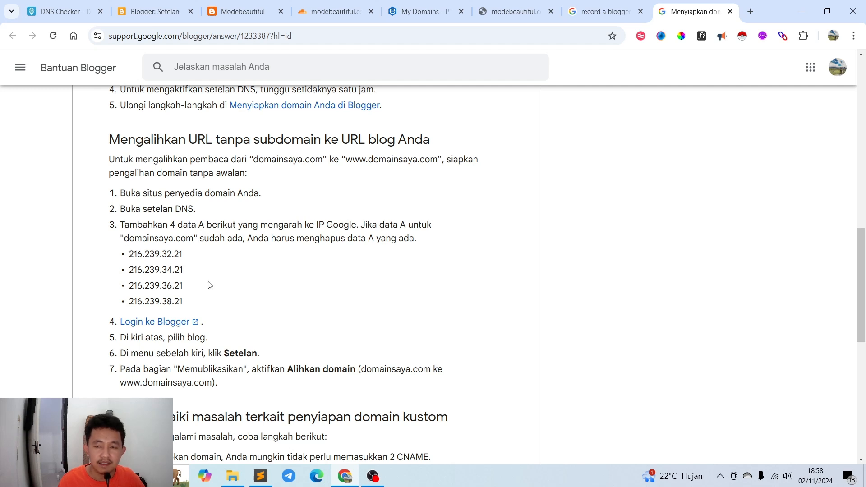
Copy 216.239.32.21 from the Blogger help article and start a new A record named @ in Cloudflare
double_click(144, 253)
key("ctrl+c")
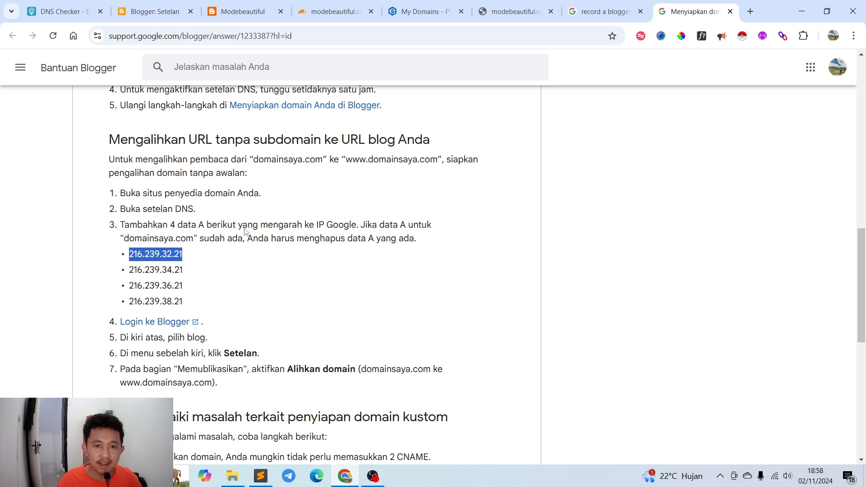
left_click(333, 19)
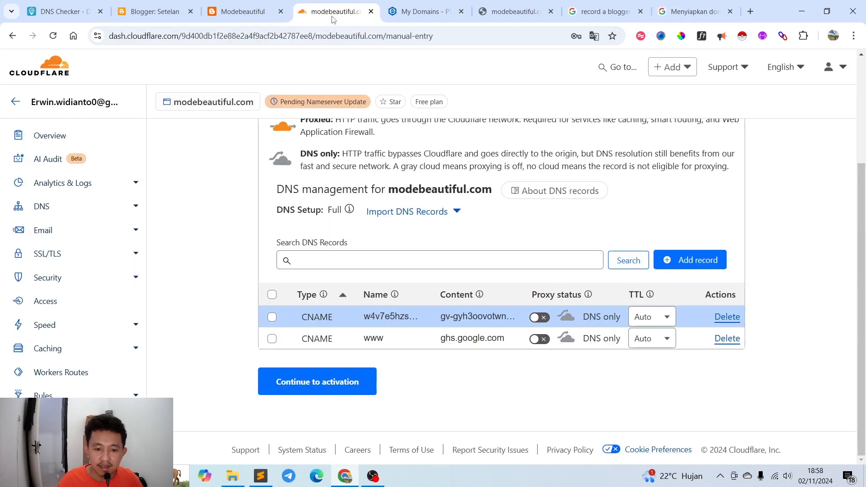
left_click(700, 267)
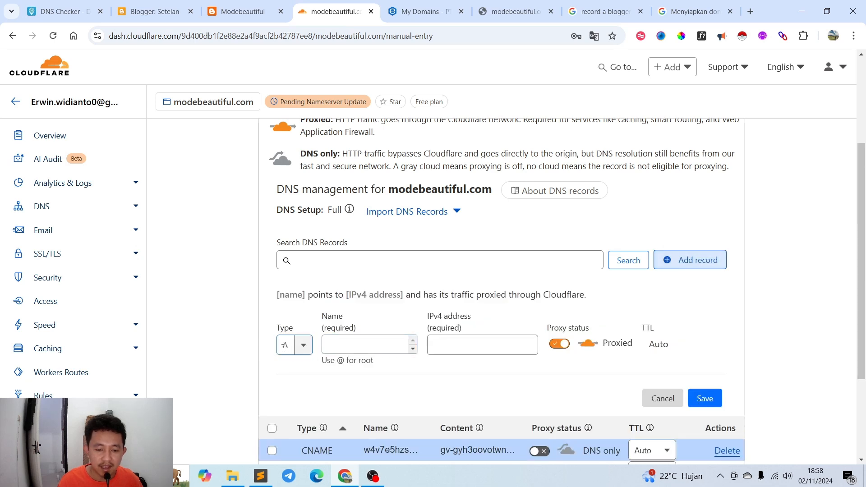
left_click(361, 346)
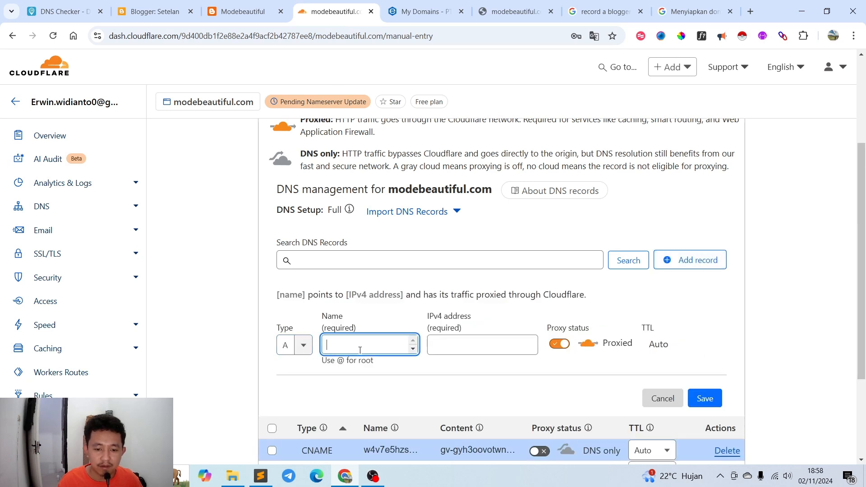
type("@")
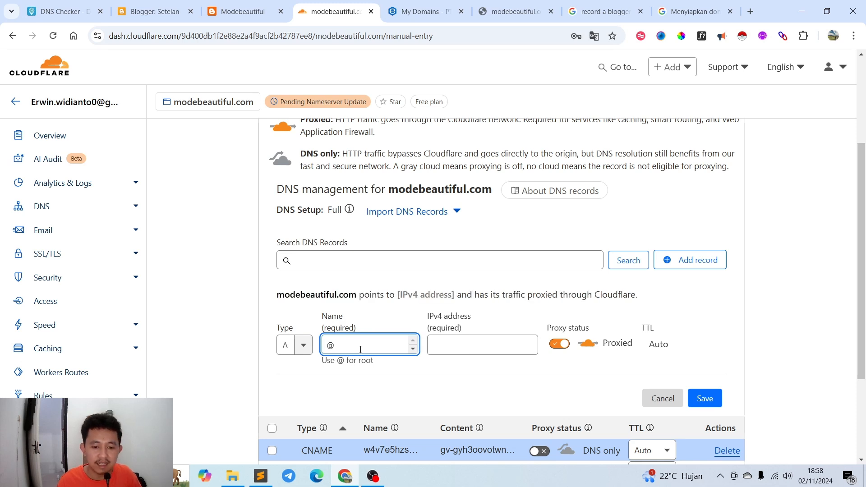
left_click(367, 379)
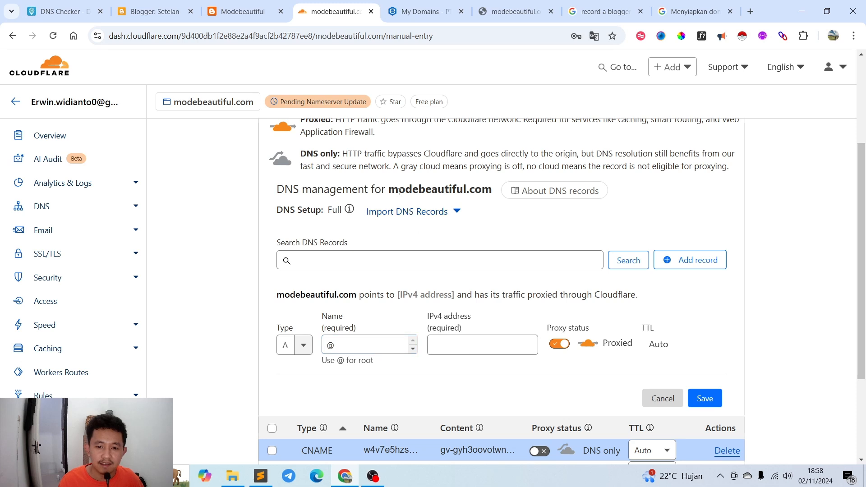
left_click_drag(388, 191, 491, 190)
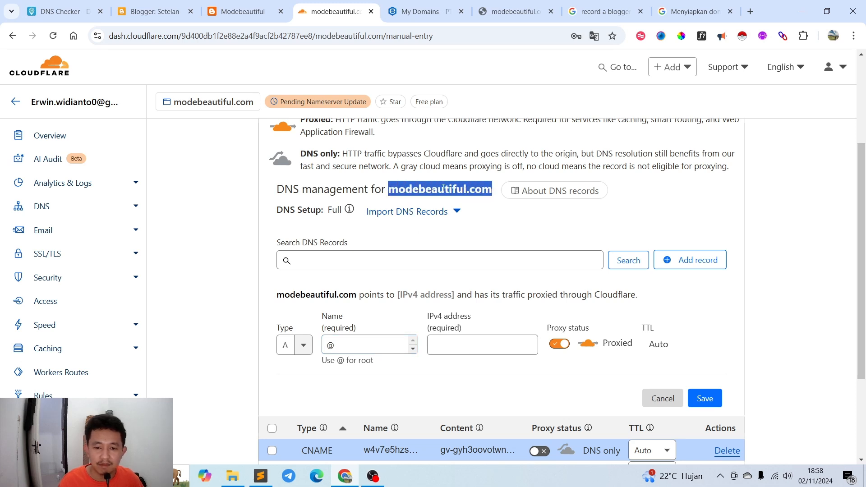
left_click(459, 189)
double_click(478, 189)
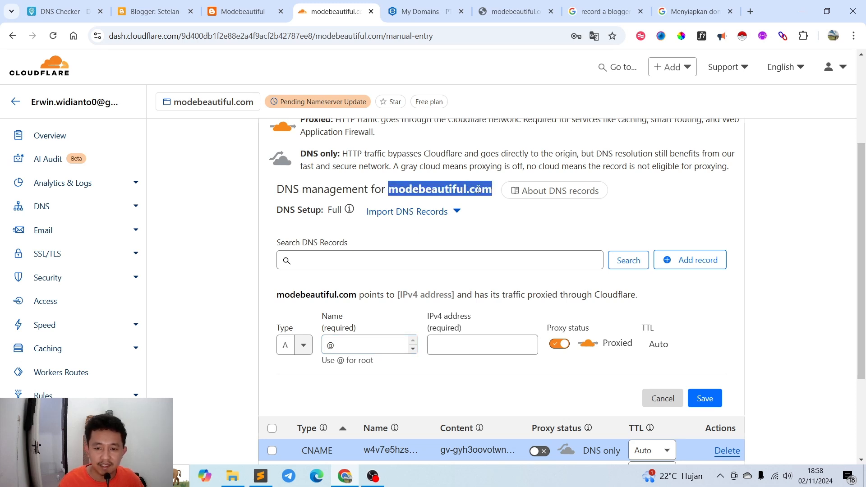
Set the A record's IPv4 address to 216.239.32.21, switch its proxy status to DNS only, and save it
left_click(474, 345)
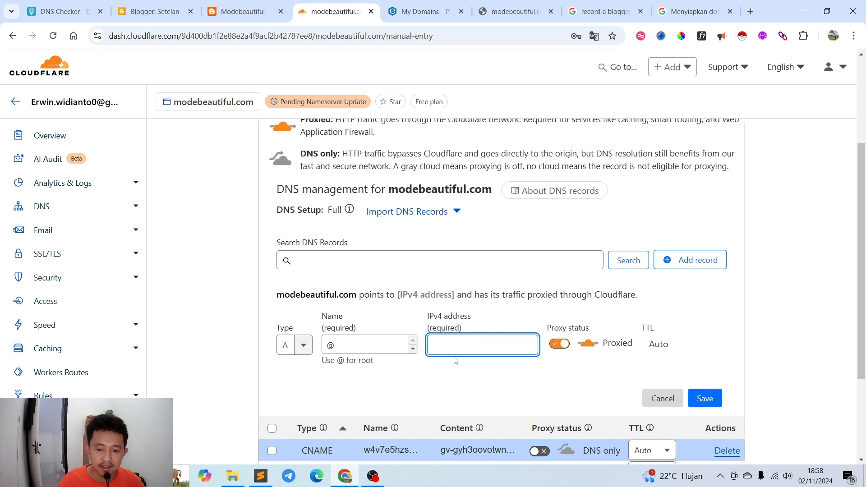
key("ctrl+v")
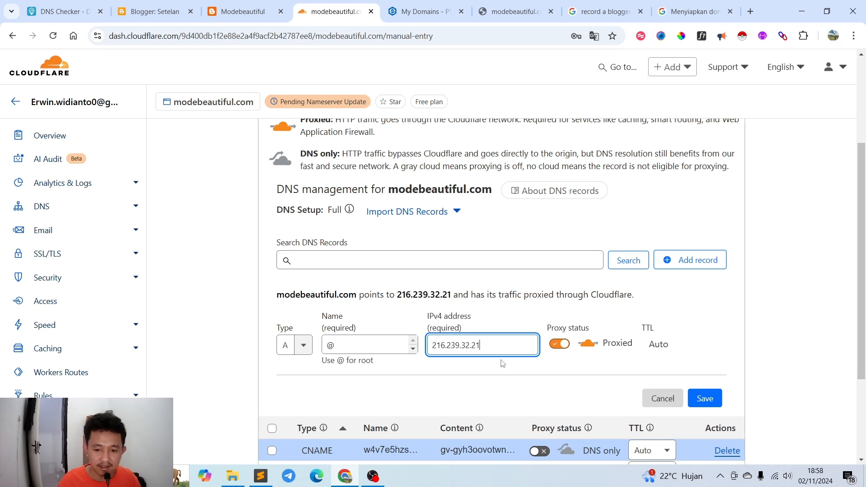
left_click(559, 345)
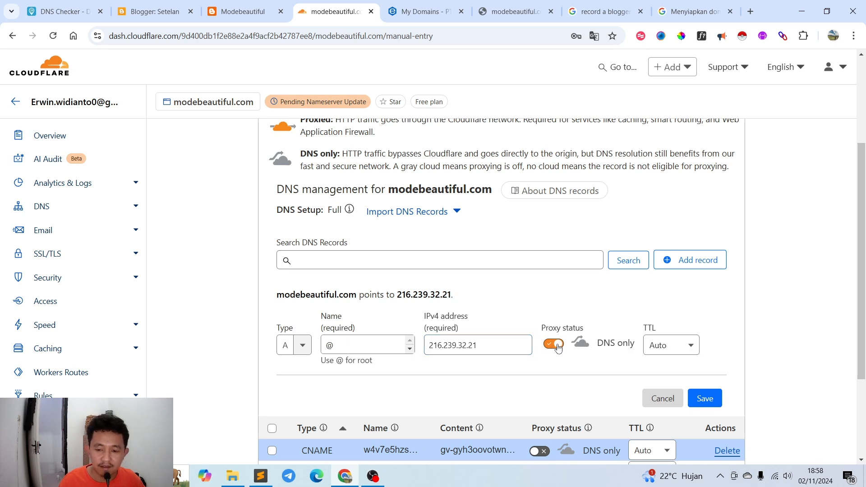
left_click(706, 399)
scroll(565, 365, "down", 1)
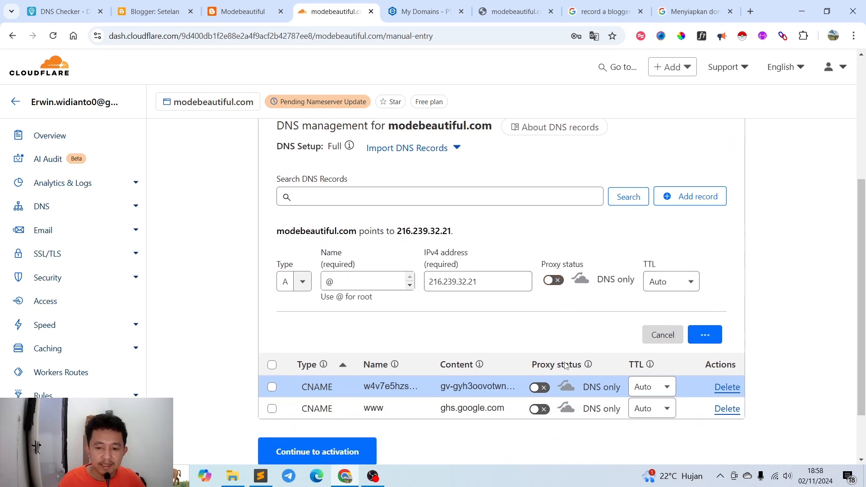
scroll(421, 328, "down", 1)
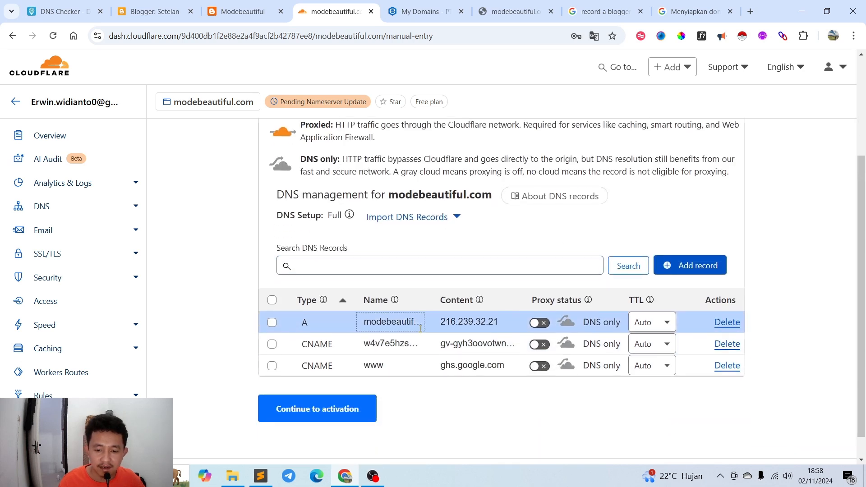
Add a second A record named @ with the help article's address 216.239.34.21, and save it as DNS only
left_click(695, 11)
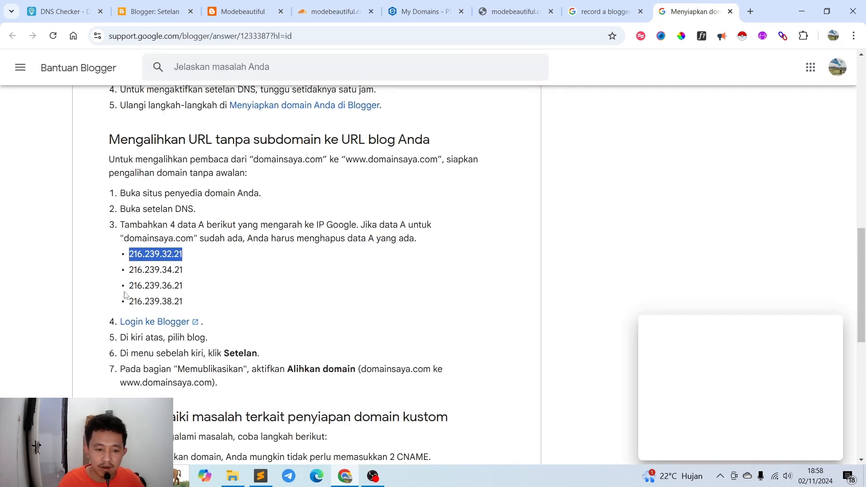
double_click(154, 269)
key("ctrl+c")
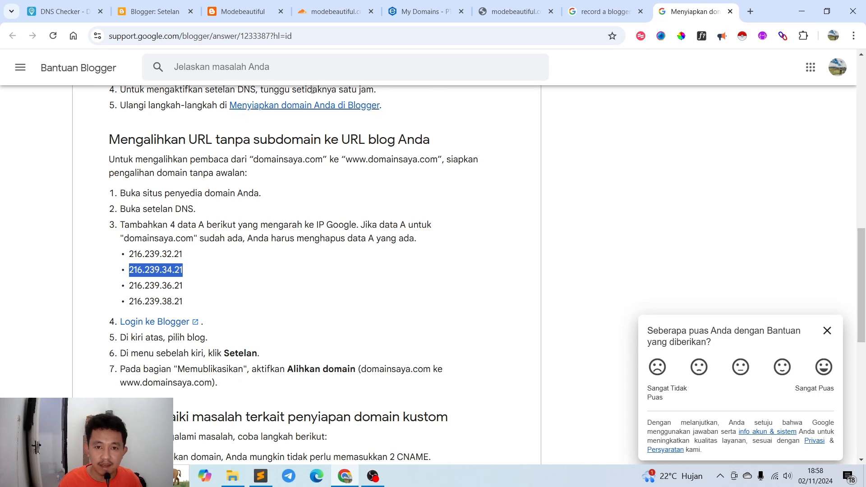
left_click(332, 12)
left_click(671, 266)
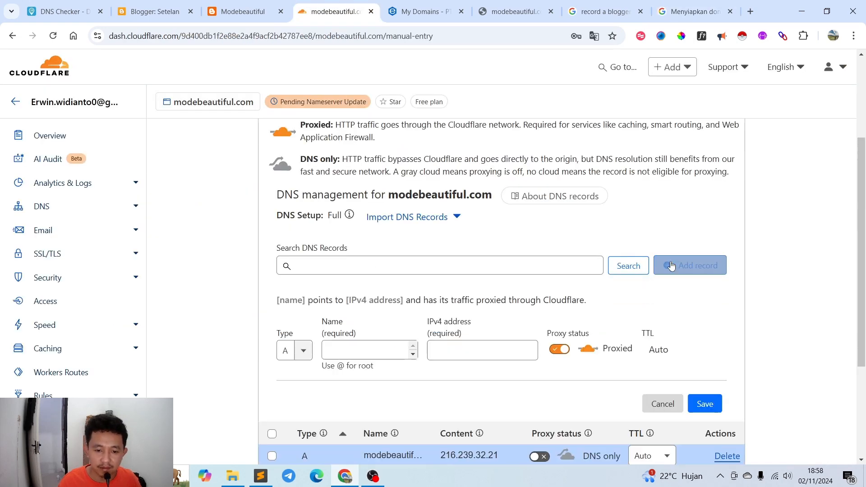
left_click(359, 356)
type("@")
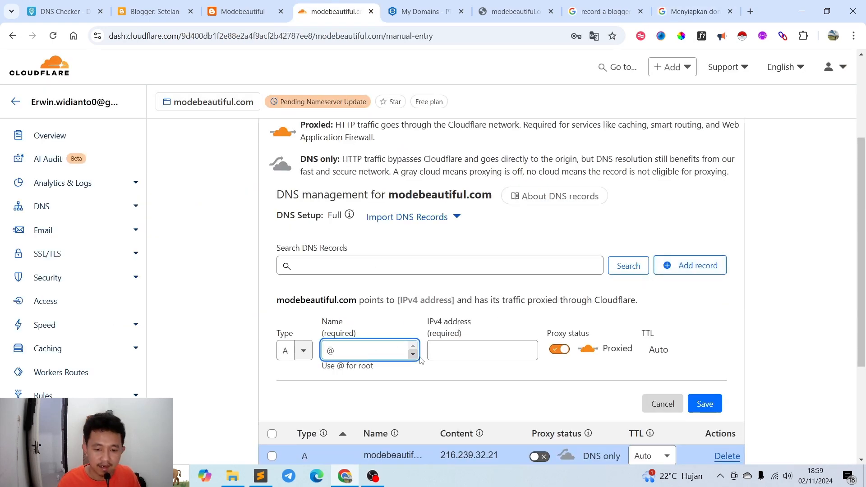
left_click(472, 350)
key("ctrl+v")
left_click(559, 351)
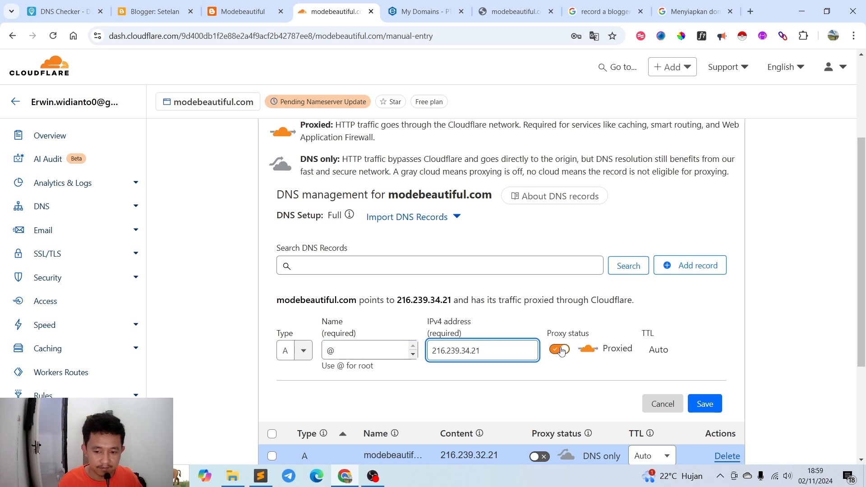
left_click(702, 402)
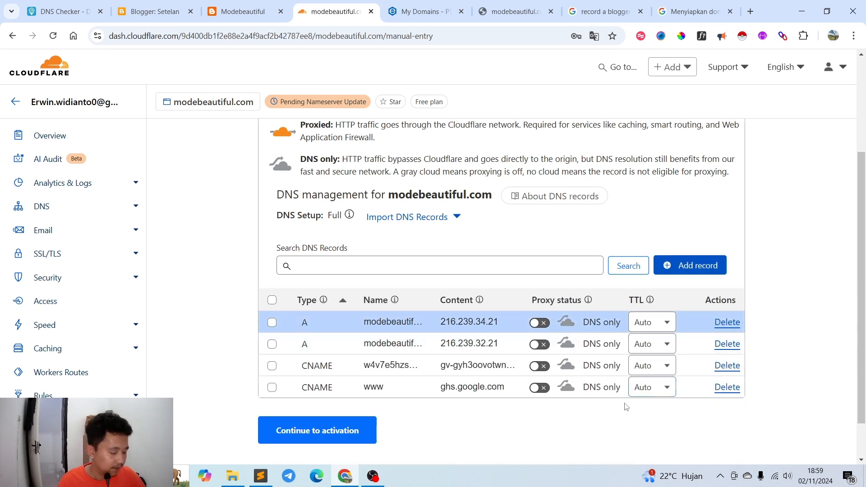
Start another DNS record in Cloudflare and copy 216.239.36.21 from the Blogger help article
left_click(684, 265)
left_click(604, 12)
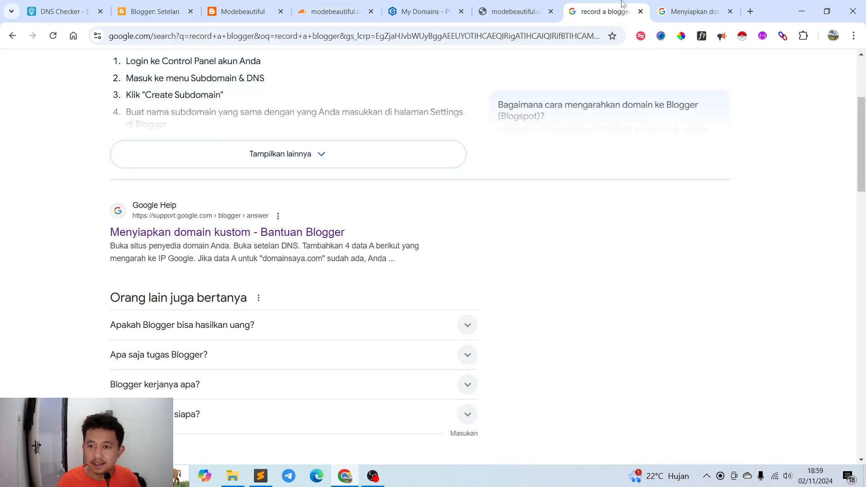
left_click(675, 6)
double_click(170, 283)
key("ctrl+c")
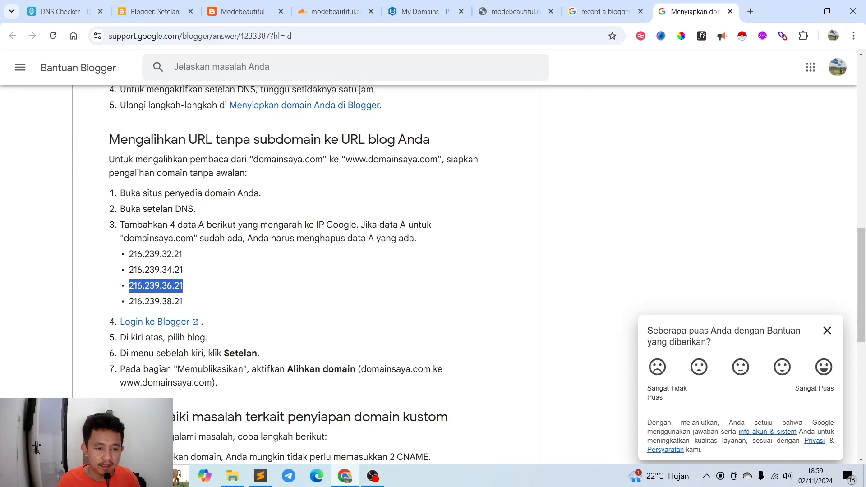
Fill in the third A record in Cloudflare with name @ and IPv4 address 216.239.36.21, and save it as DNS only
left_click(333, 11)
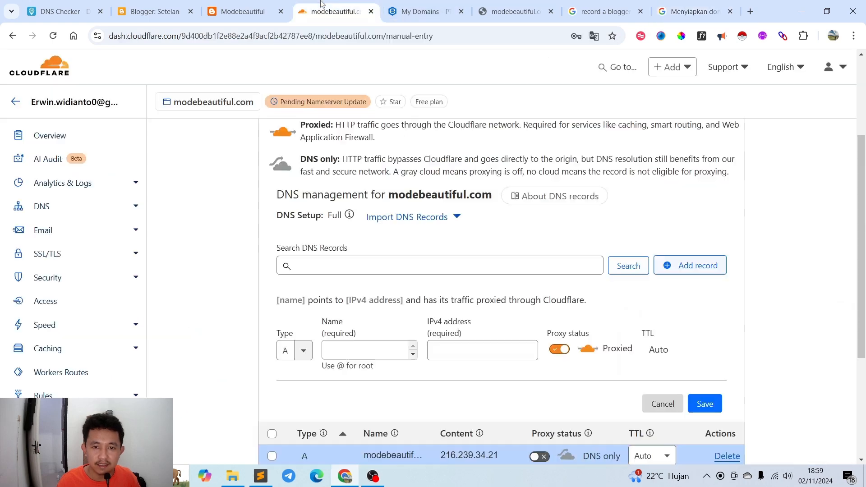
left_click(305, 355)
left_click(305, 354)
left_click(304, 353)
left_click(406, 353)
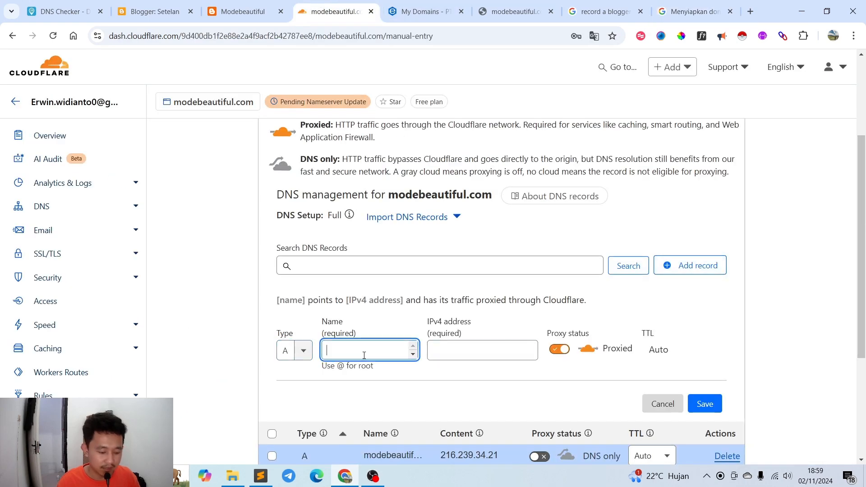
type("@")
left_click(464, 350)
key("ctrl+v")
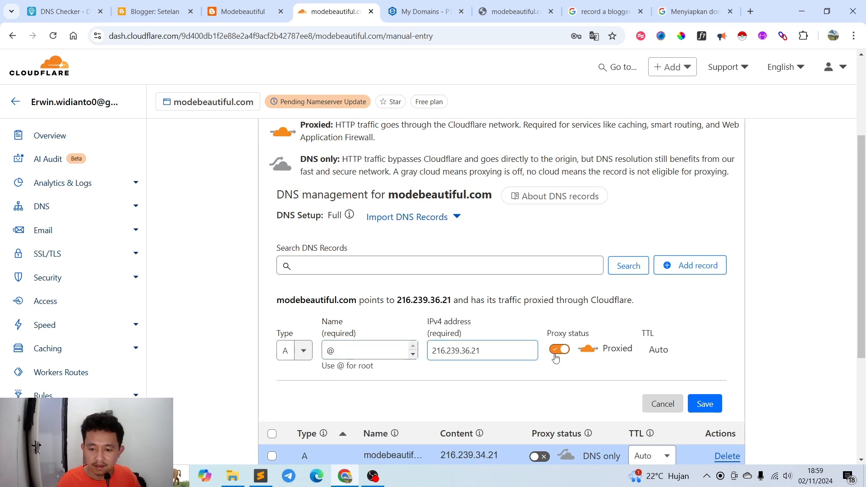
left_click(554, 353)
scroll(555, 356, "down", 3)
left_click(705, 291)
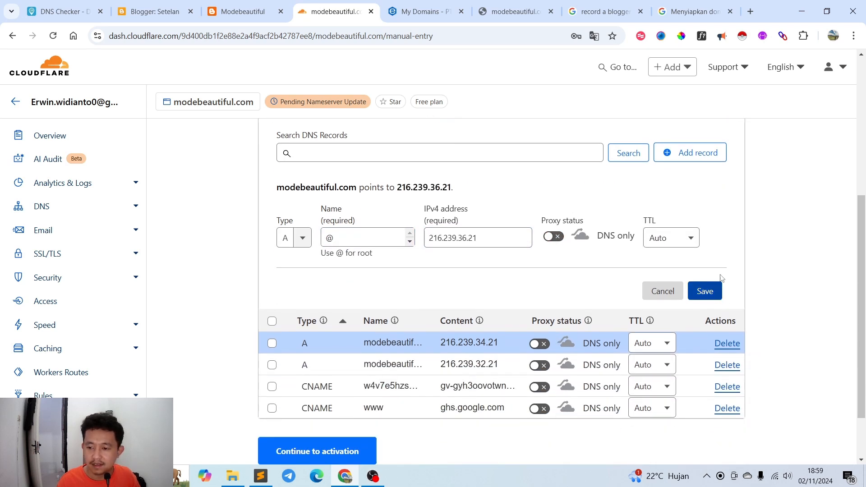
Add a fourth A record named @ with the help article's address 216.239.38.21, and save it as DNS only
left_click(692, 6)
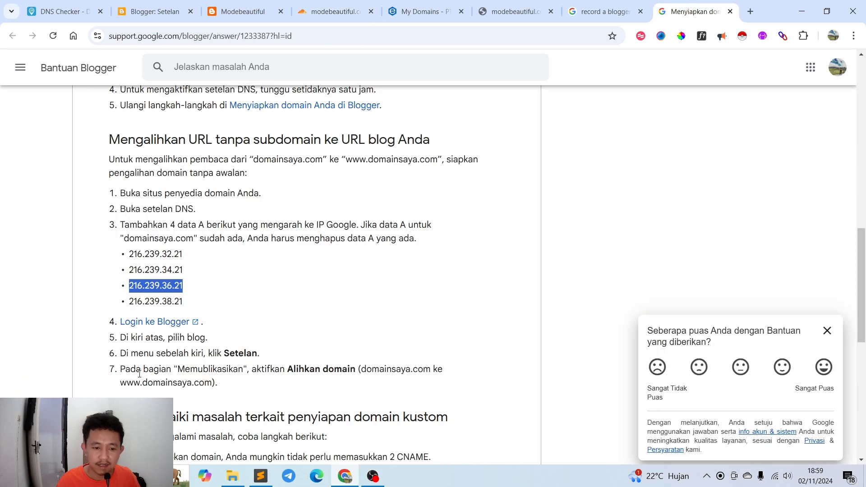
double_click(156, 301)
key("ctrl+c")
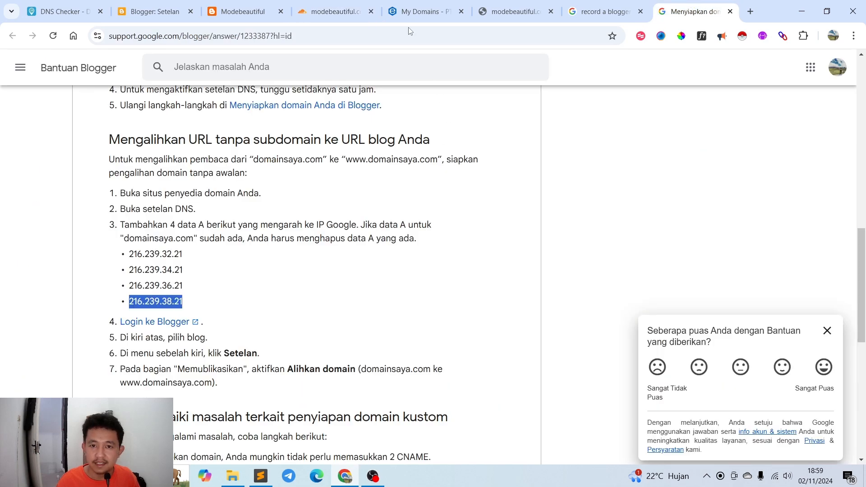
left_click(336, 5)
left_click(690, 195)
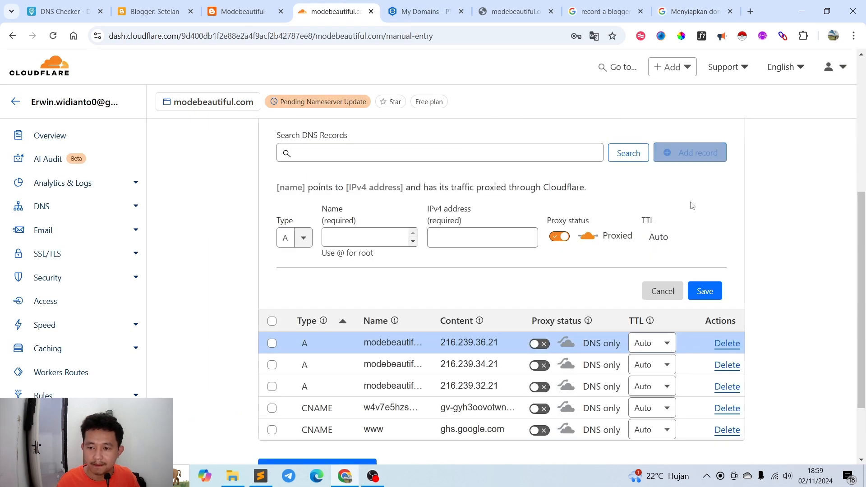
left_click(363, 237)
type("@")
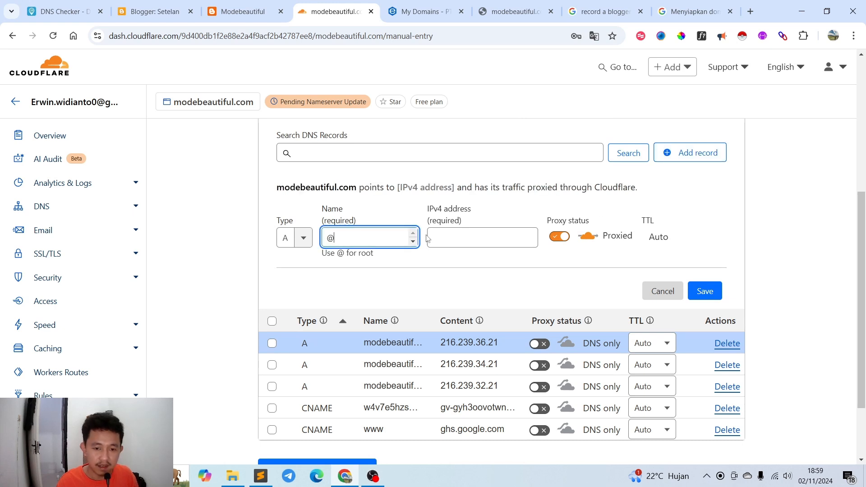
left_click(442, 235)
key("ctrl+v")
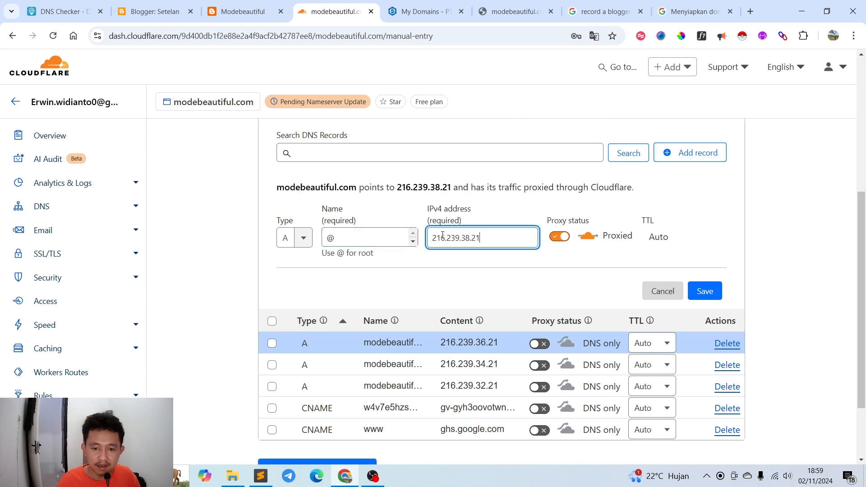
left_click(555, 239)
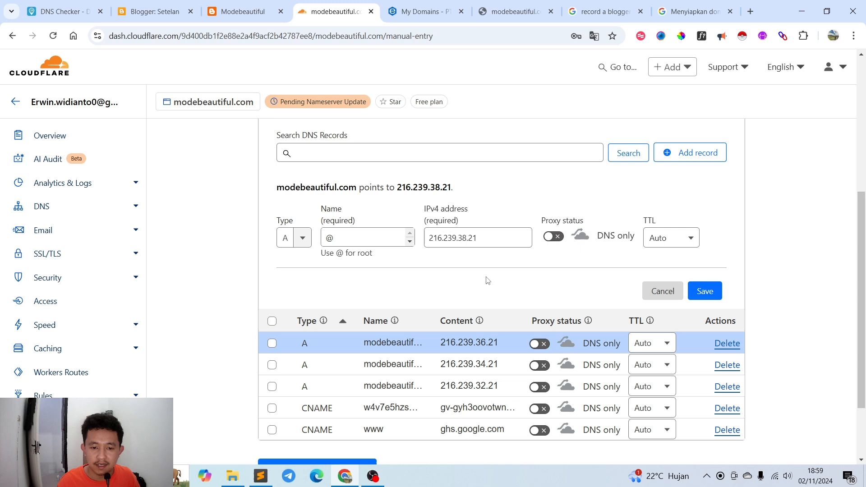
left_click(691, 289)
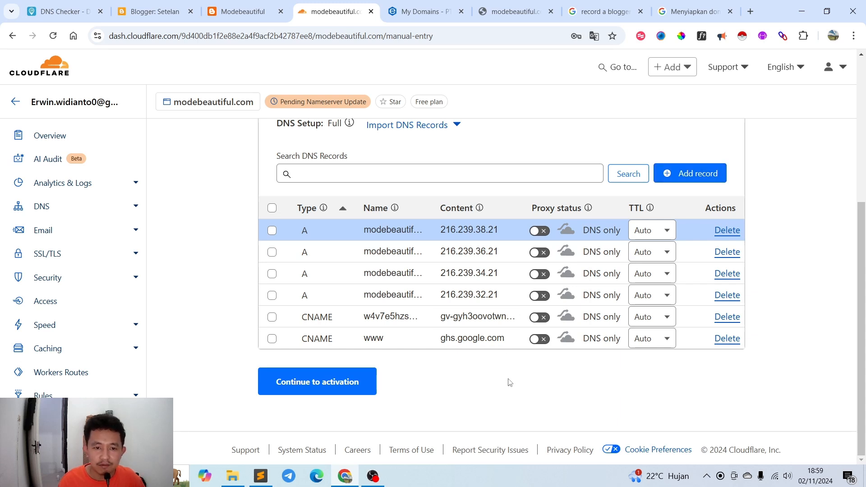
Review the A and CNAME records listed for modebeautiful.com in Cloudflare's DNS management
scroll(509, 382, "up", 1)
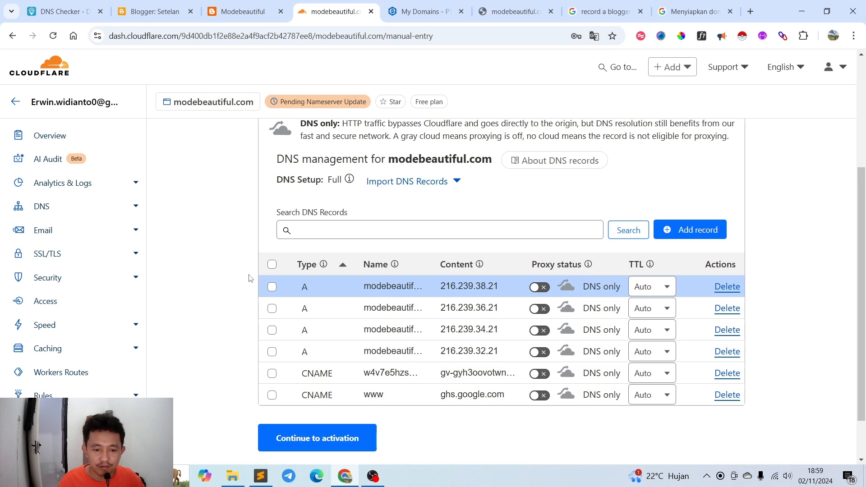
left_click_drag(249, 256, 842, 401)
left_click(806, 361)
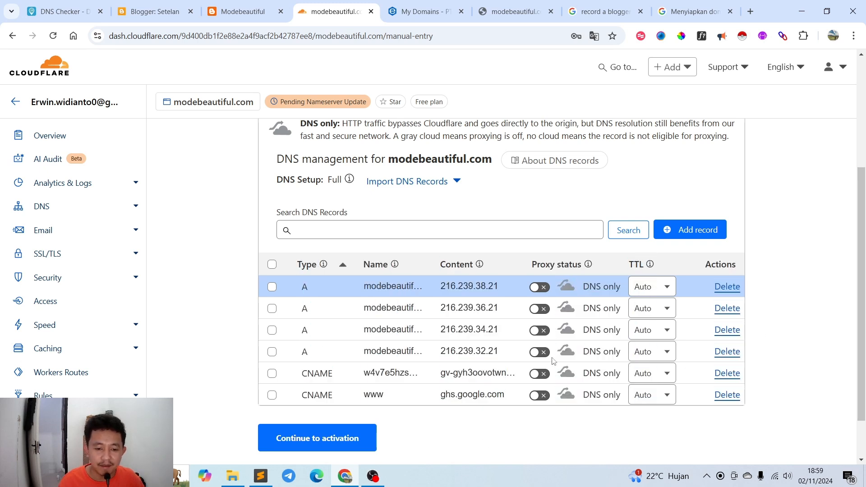
left_click(384, 397)
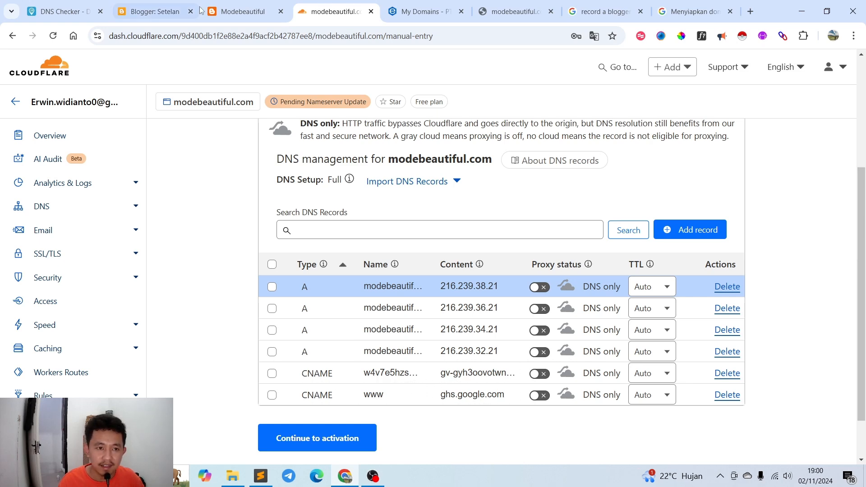
Compare the four A records in Cloudflare with the Google IP addresses listed in the Blogger help article
left_click(155, 11)
left_click(334, 11)
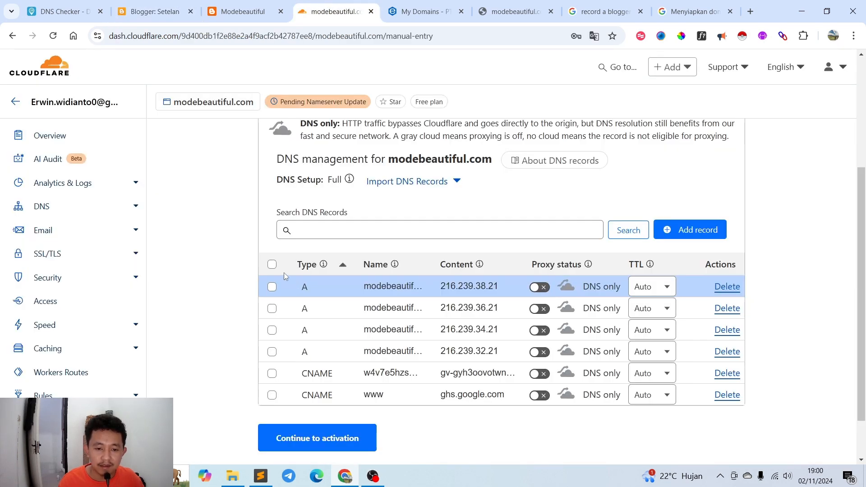
left_click_drag(241, 276, 733, 337)
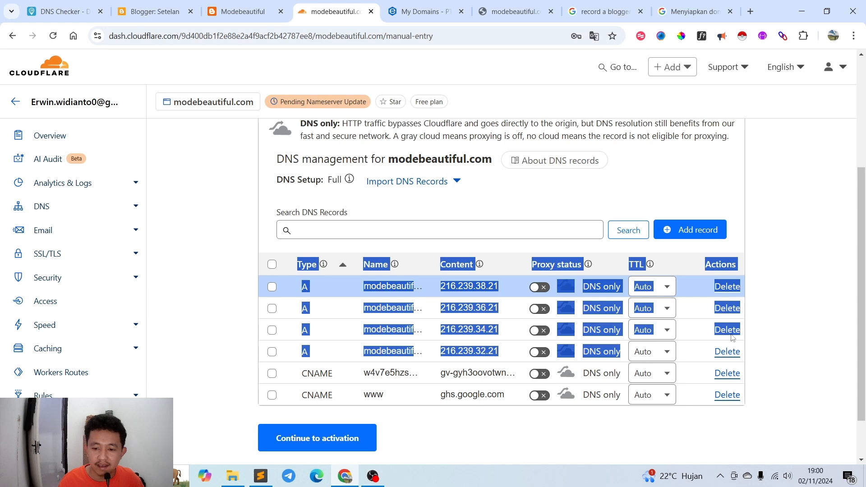
left_click(783, 323)
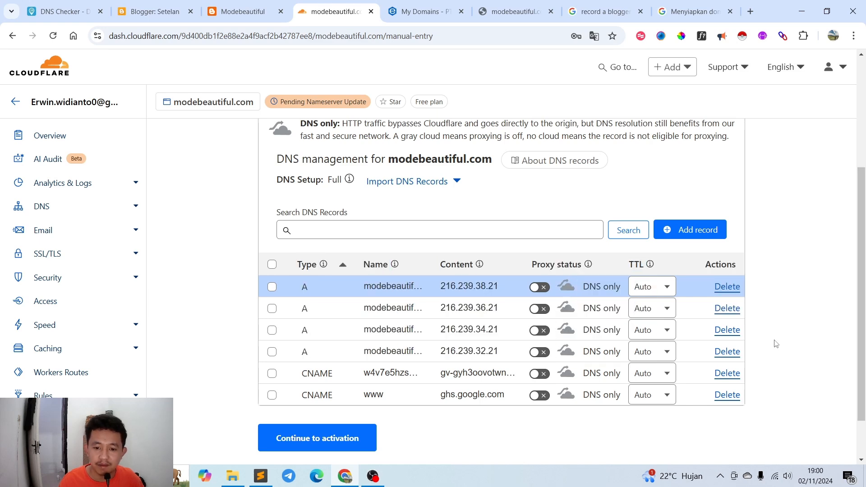
left_click(694, 11)
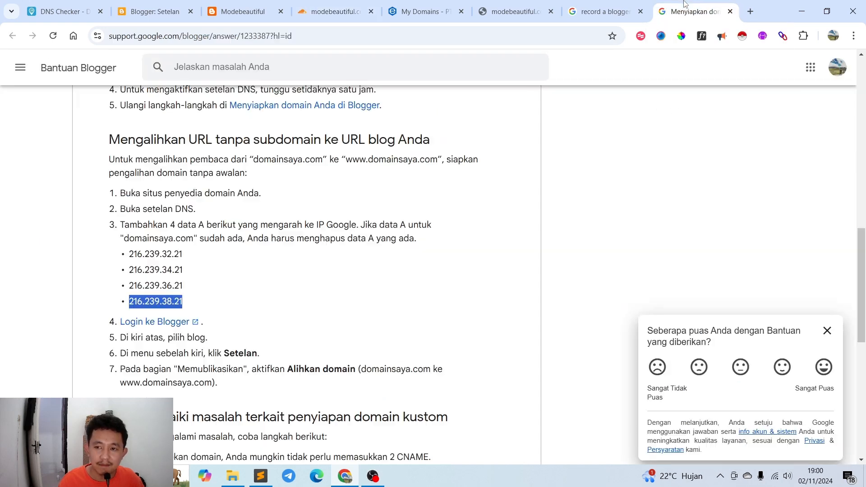
left_click(318, 10)
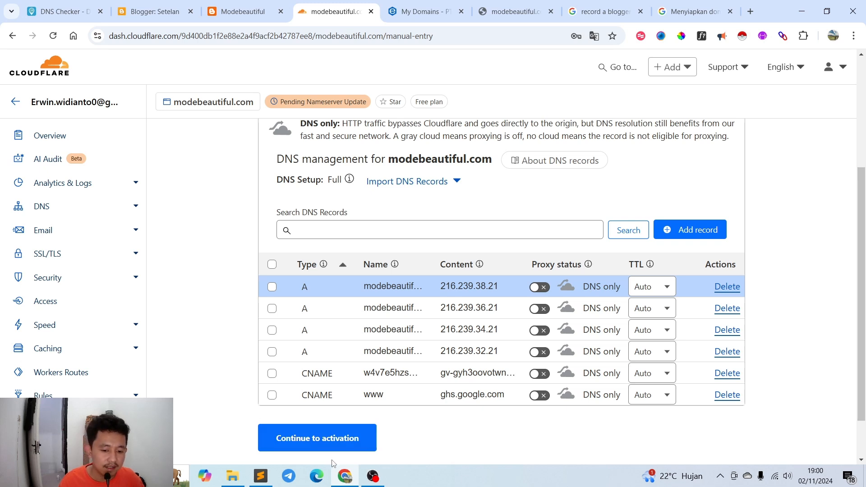
Continue to activation in Cloudflare and copy the first assigned nameserver, elijah.ns.cloudflare.com
left_click(361, 445)
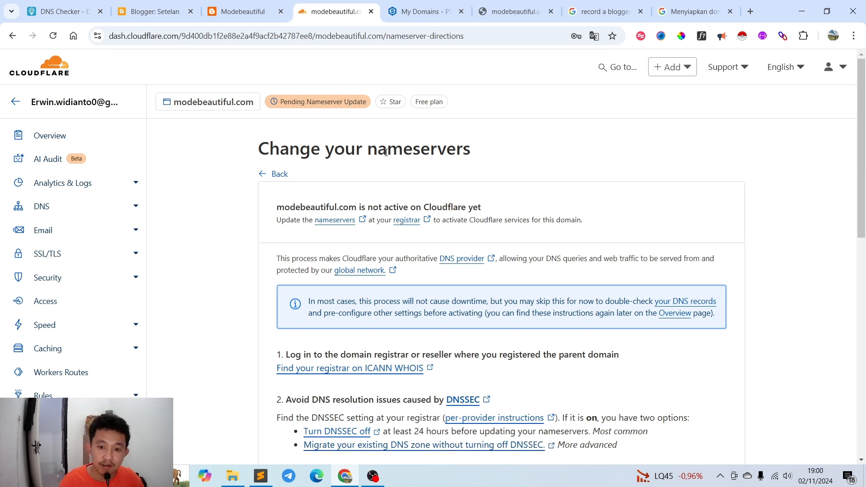
scroll(432, 146, "down", 2)
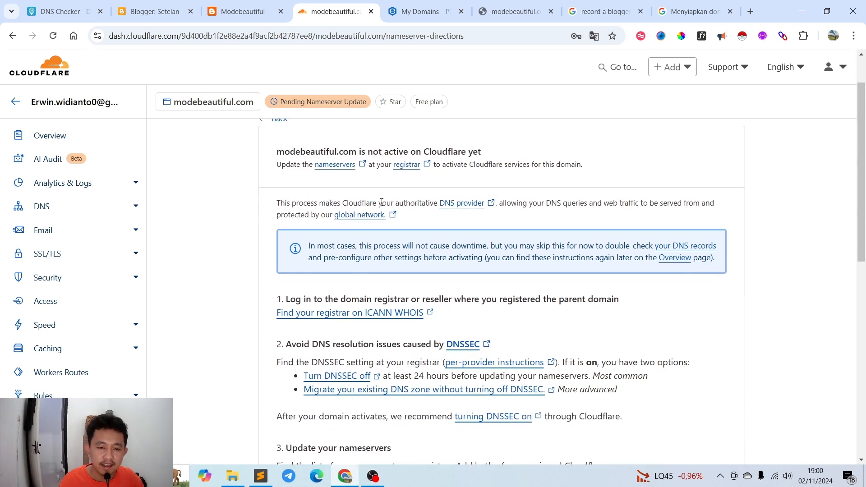
scroll(382, 202, "up", 2)
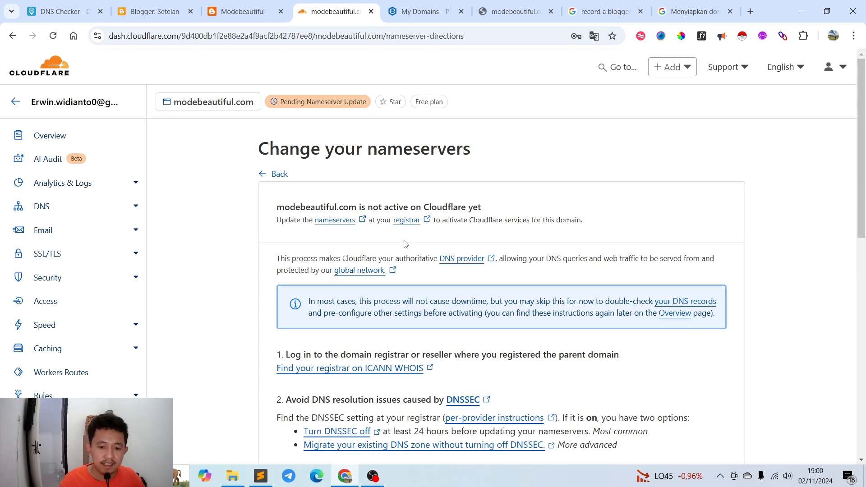
scroll(404, 244, "down", 6)
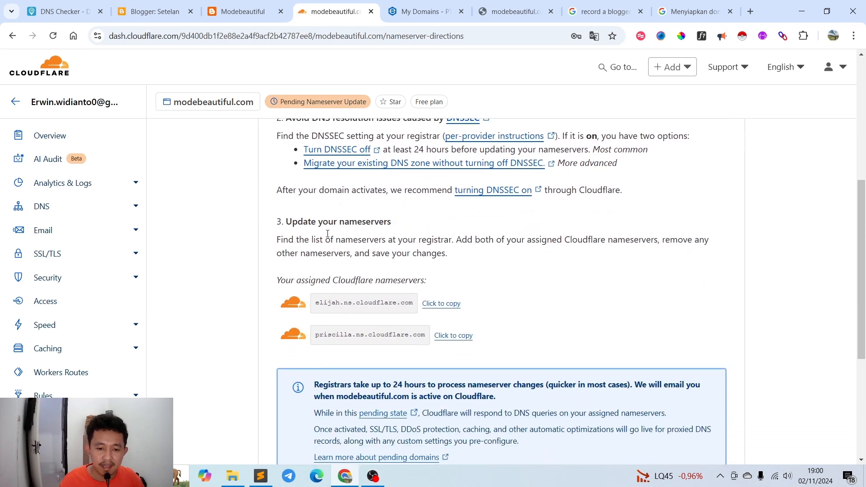
left_click_drag(279, 285, 478, 313)
left_click(537, 302)
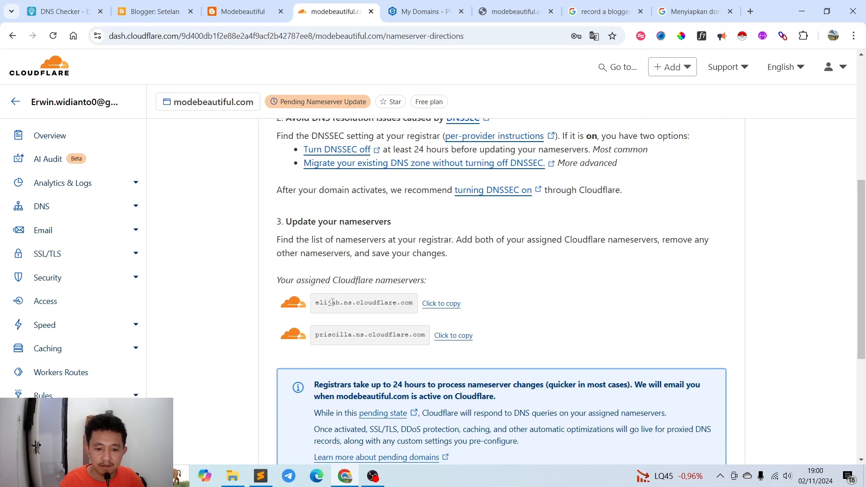
left_click_drag(332, 302, 362, 304)
left_click(365, 305)
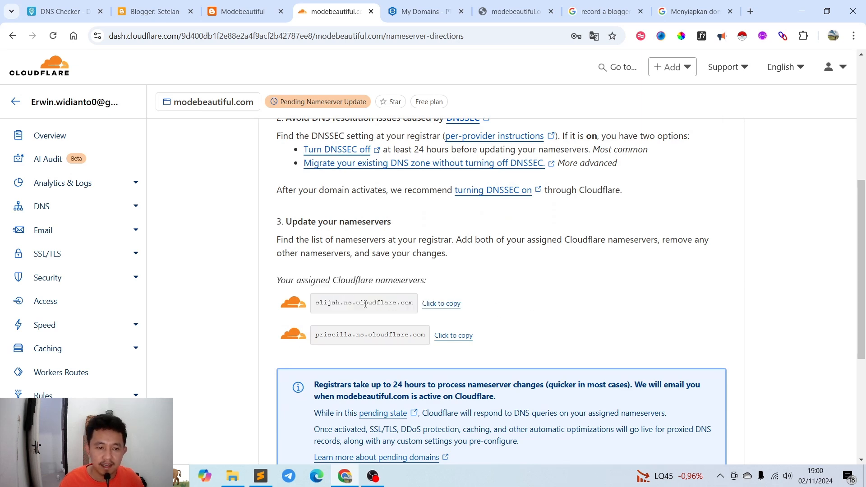
left_click(452, 308)
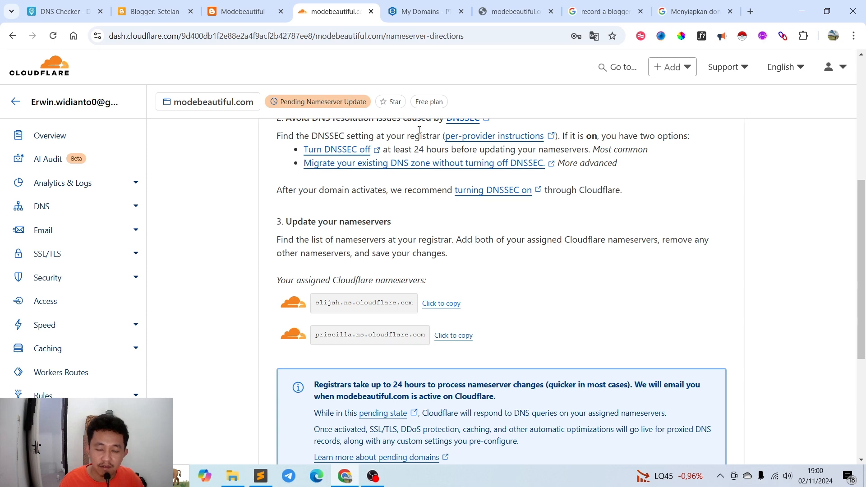
Switch to the Exabytes domain list and open the nameserver settings for modebeautiful.com
left_click(419, 12)
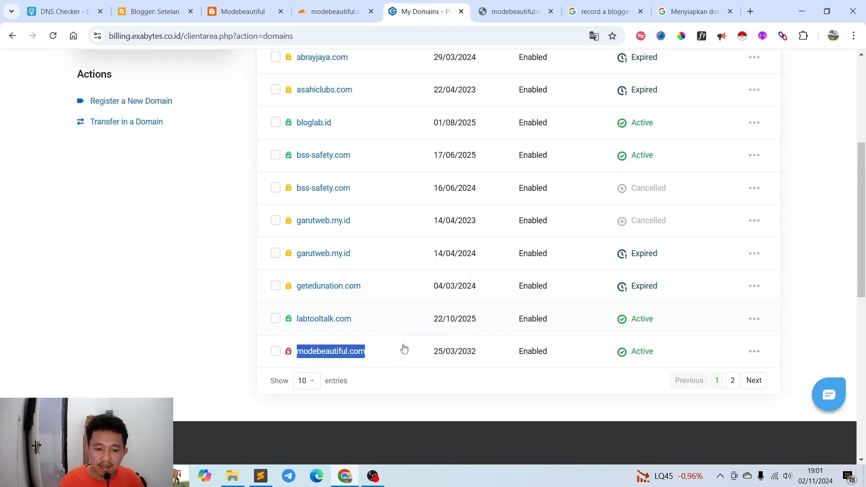
left_click(422, 385)
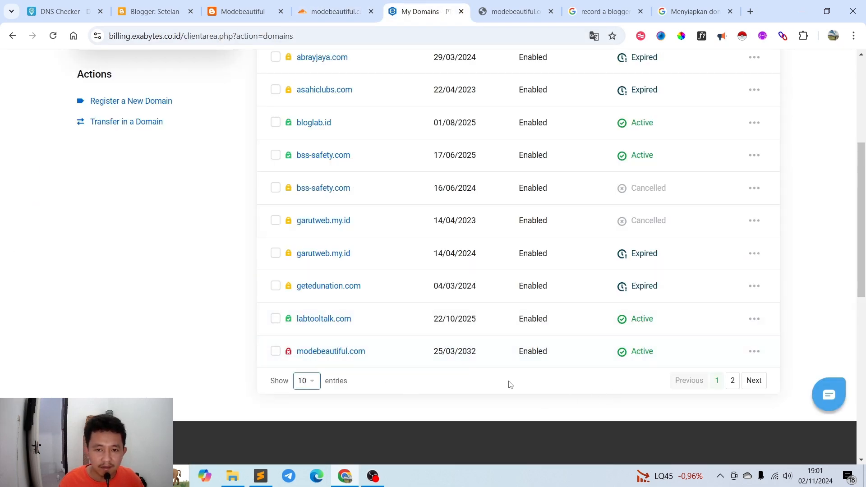
left_click(755, 353)
left_click(698, 410)
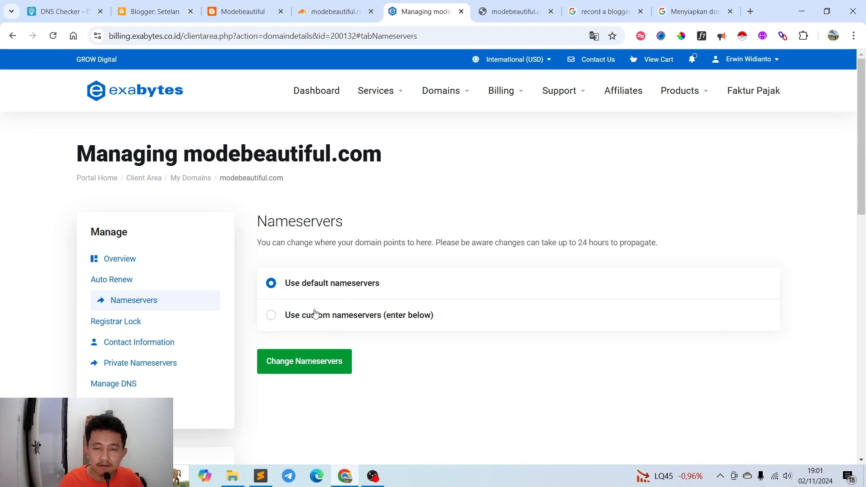
Choose custom nameservers for modebeautiful.com and set Nameserver 1 to elijah.ns.cloudflare.com
left_click(271, 318)
scroll(325, 323, "down", 2)
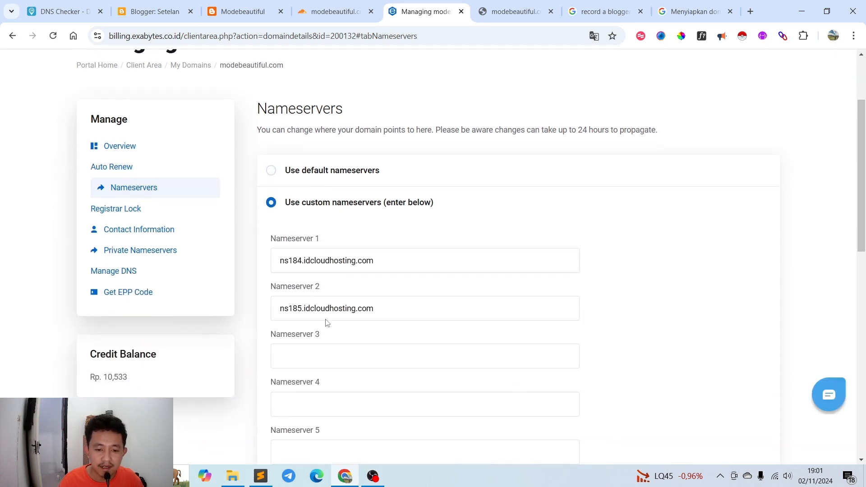
left_click(392, 255)
key("ctrl+a")
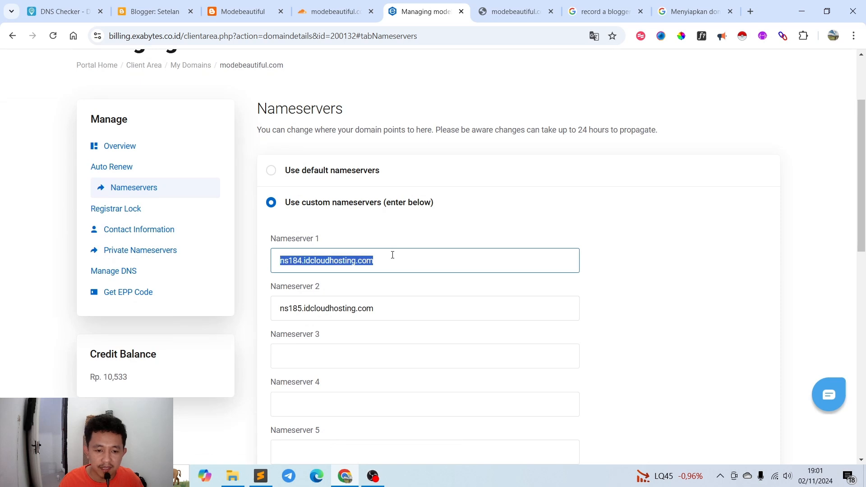
key("ctrl+v")
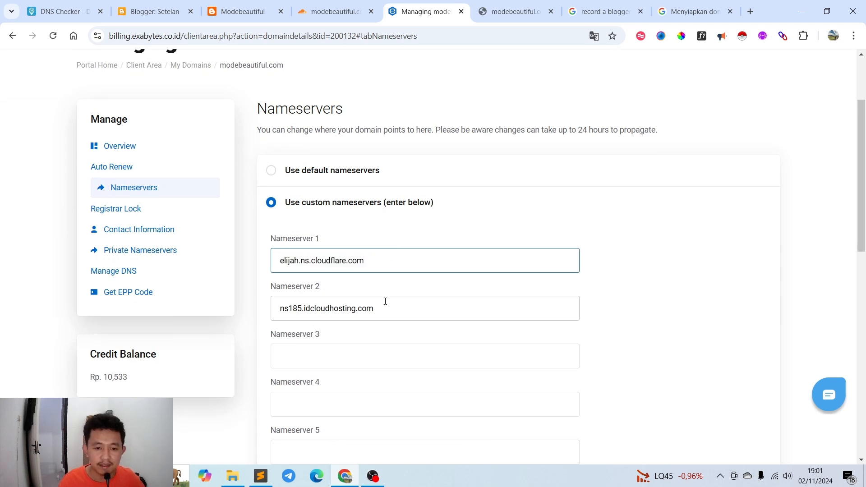
left_click_drag(368, 261, 208, 270)
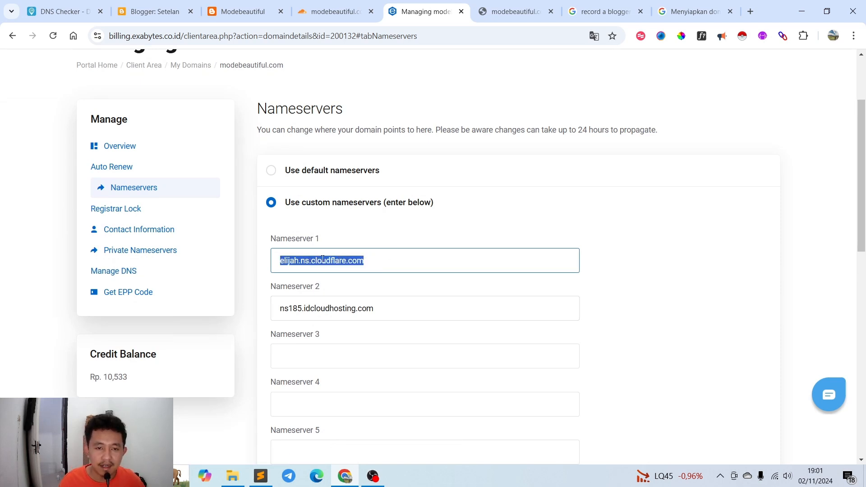
Copy priscilla.ns.cloudflare.com from Cloudflare into Nameserver 2 at Exabytes and save the nameserver change
left_click(313, 4)
left_click(455, 336)
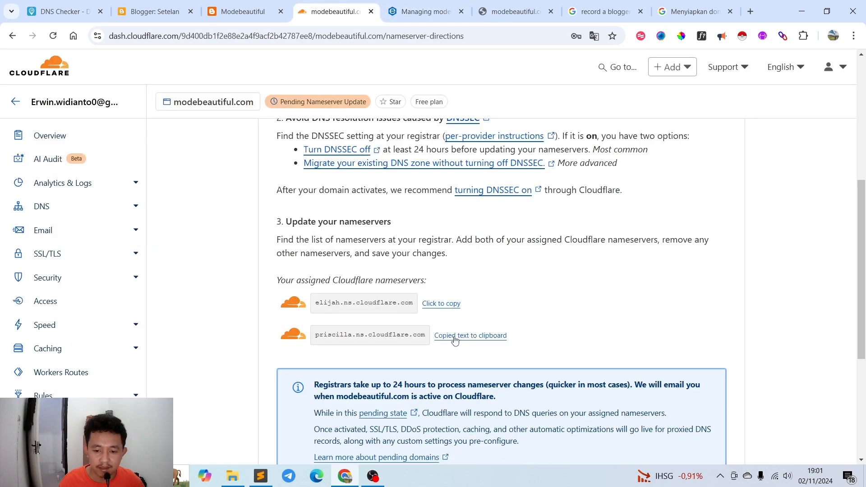
left_click(423, 13)
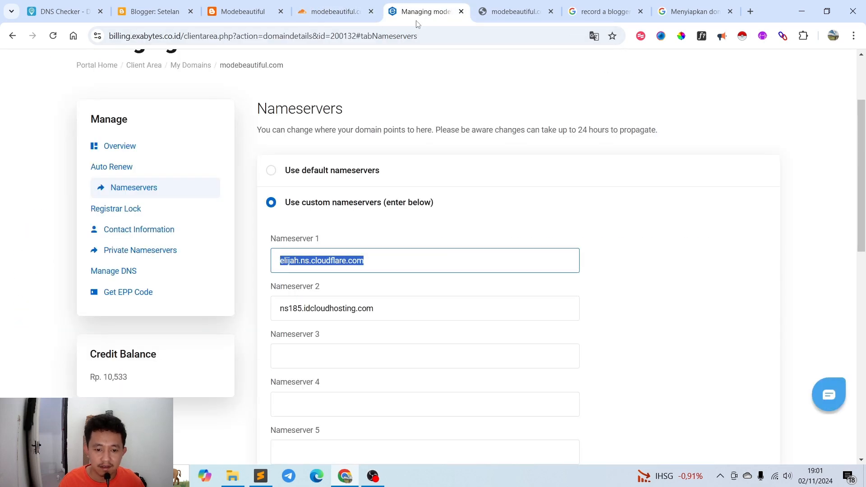
double_click(380, 312)
key("ctrl+a")
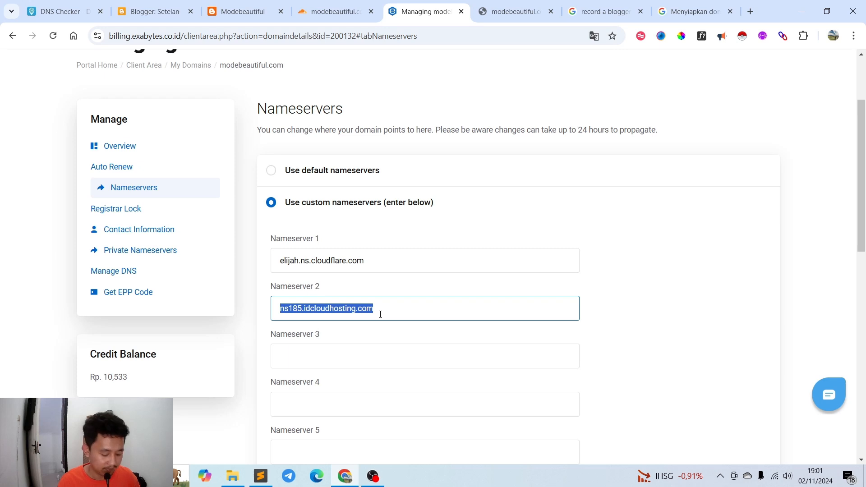
key("ctrl+v")
left_click(614, 273)
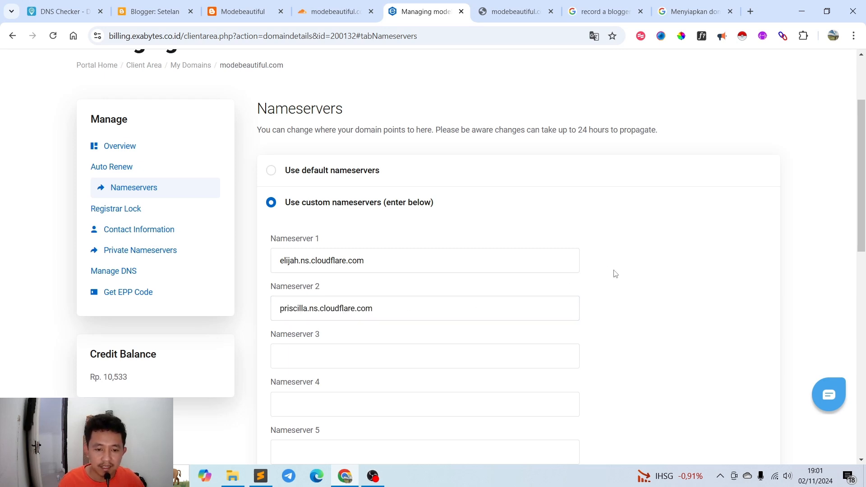
scroll(614, 273, "down", 3)
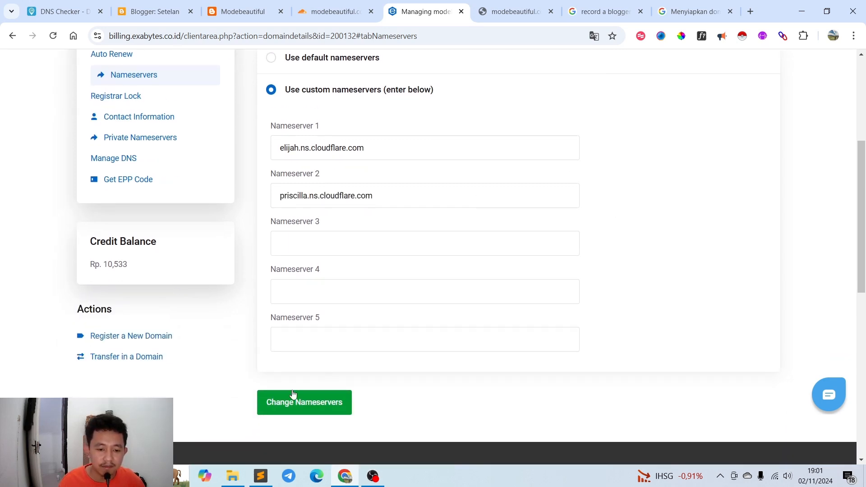
left_click(281, 408)
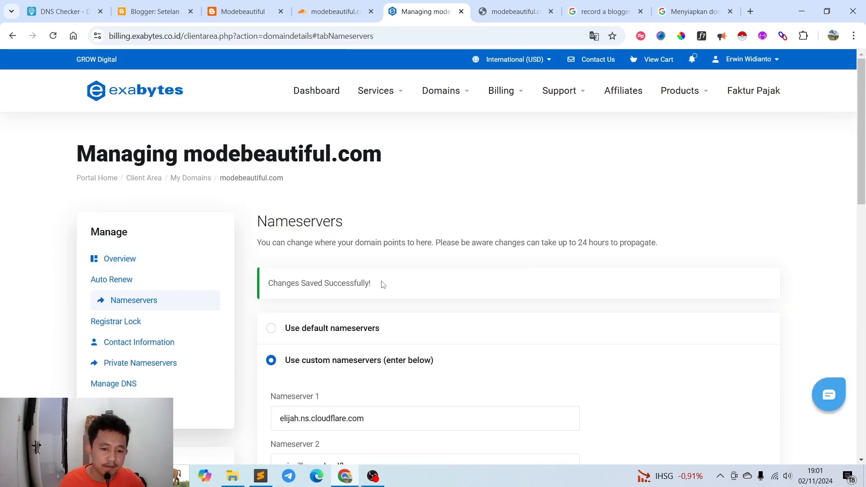
Review the custom nameservers saved at Exabytes against the nameservers and activation instructions given by Cloudflare
scroll(429, 278, "down", 1)
scroll(501, 269, "down", 1)
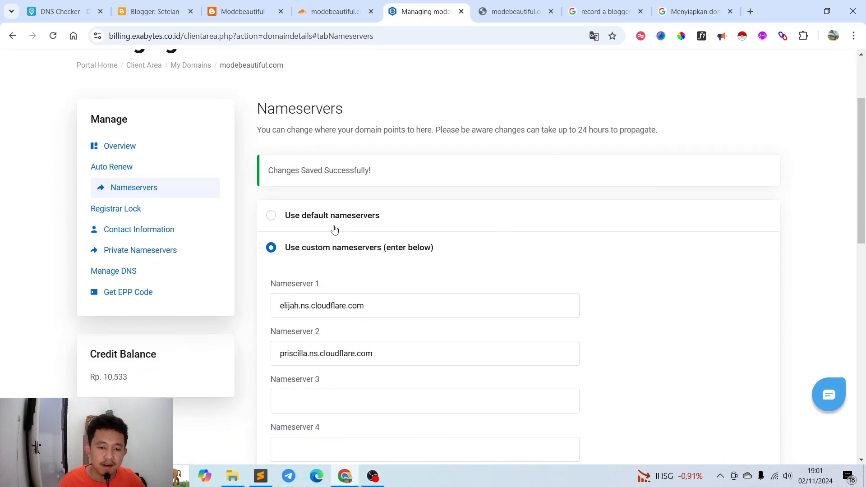
left_click(334, 12)
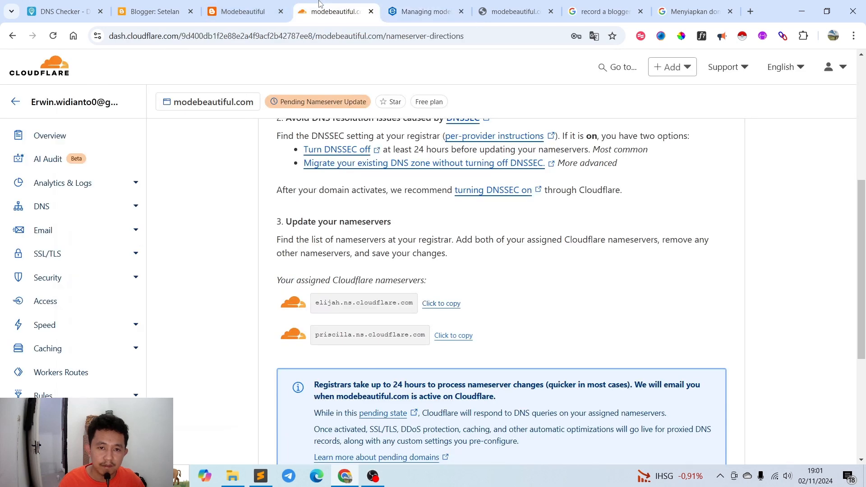
left_click(422, 11)
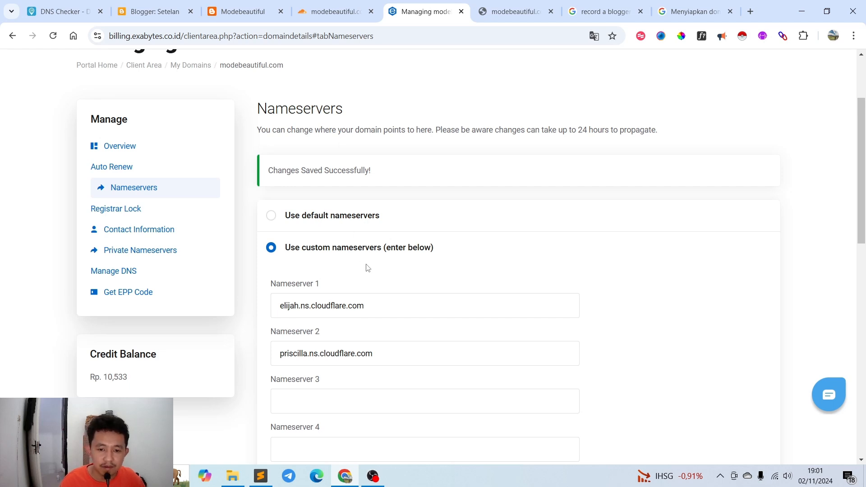
scroll(396, 297, "down", 1)
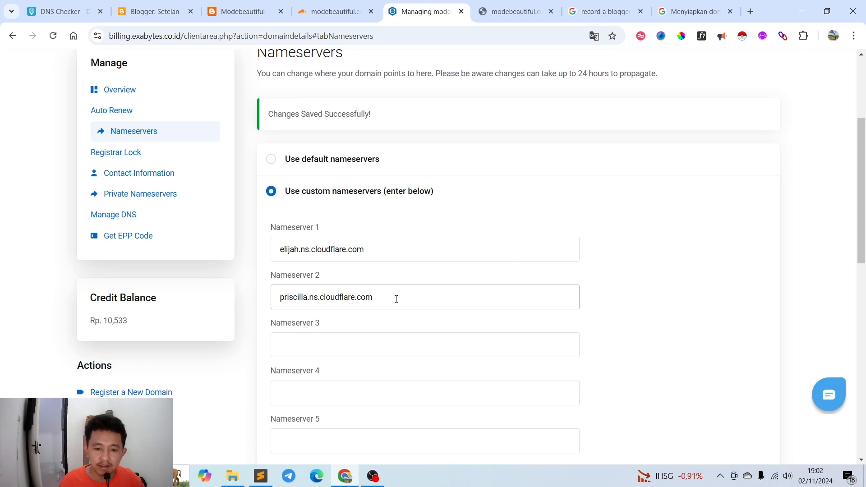
left_click(396, 256)
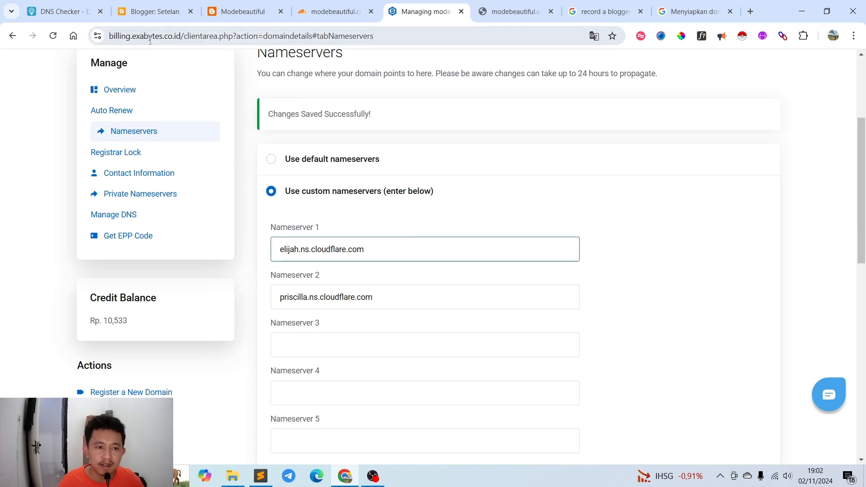
left_click(658, 238)
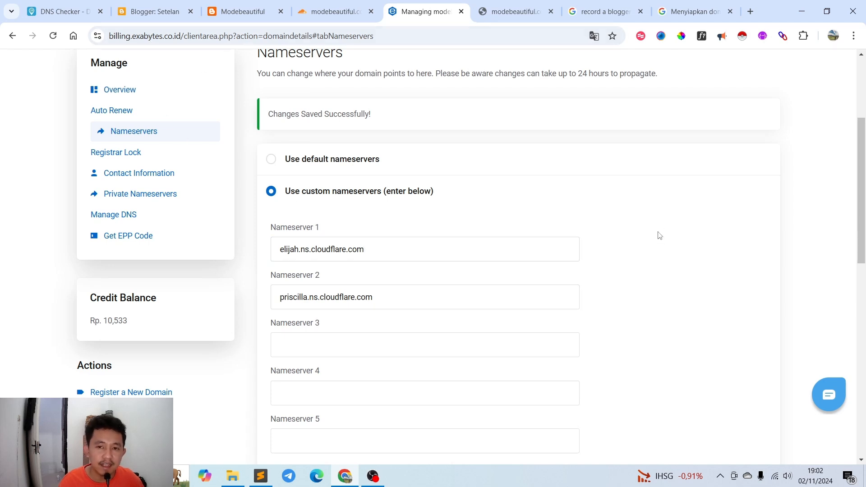
left_click(486, 298)
scroll(486, 301, "down", 3)
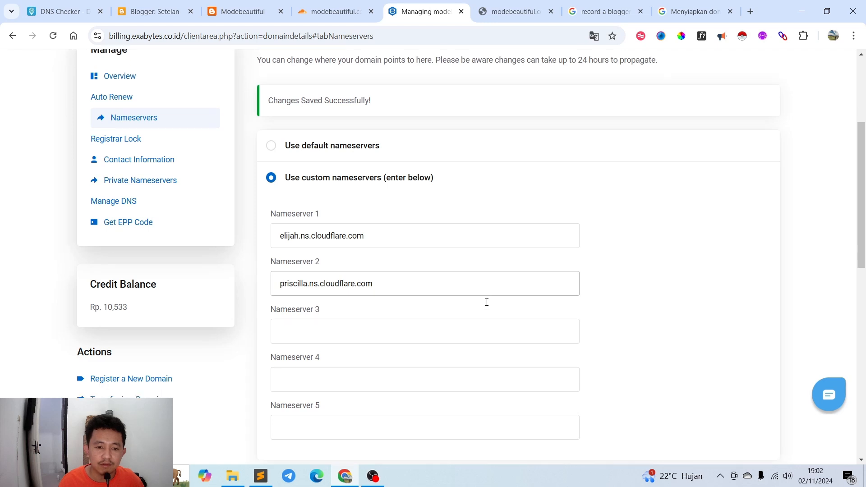
scroll(487, 302, "up", 3)
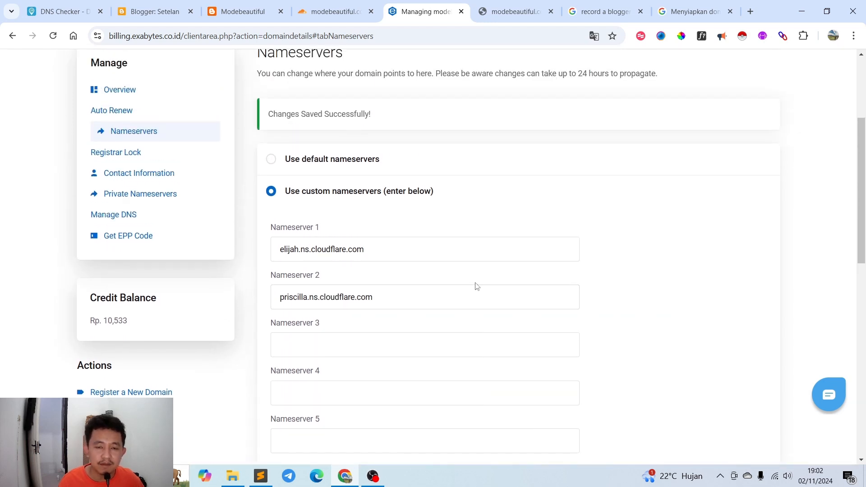
left_click(337, 4)
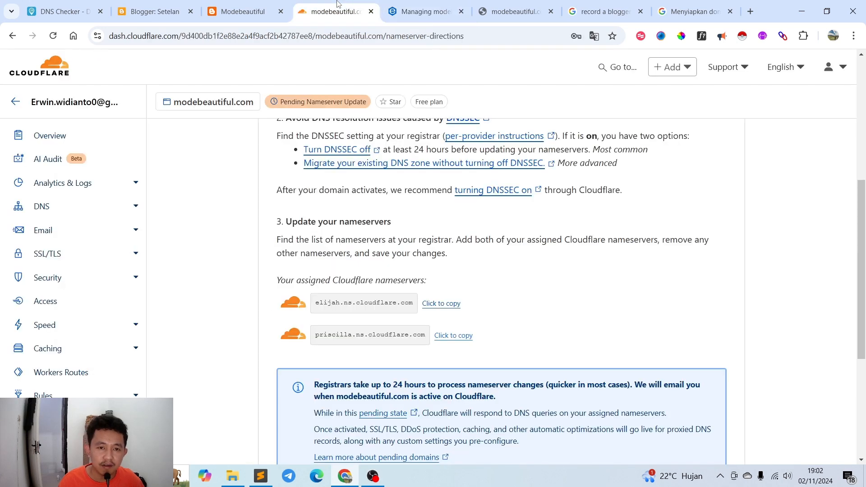
scroll(360, 244, "up", 4)
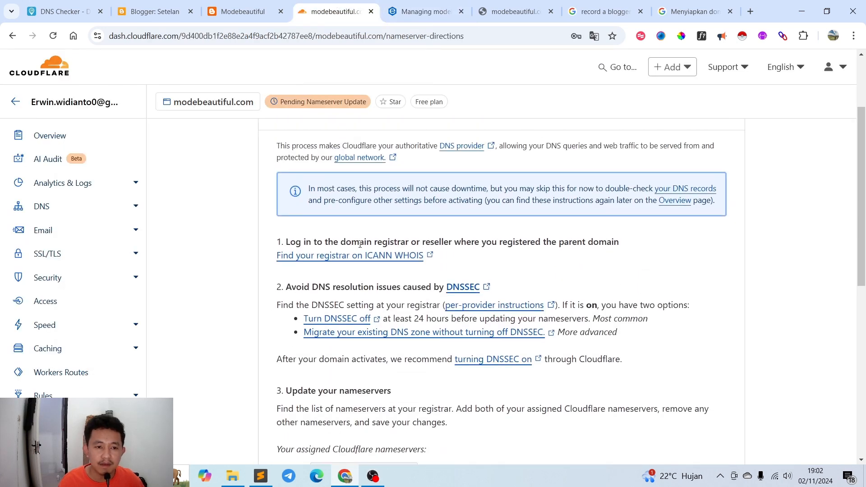
Continue from Cloudflare's nameserver instructions to the modebeautiful.com overview and review the activation information there
scroll(359, 244, "up", 3)
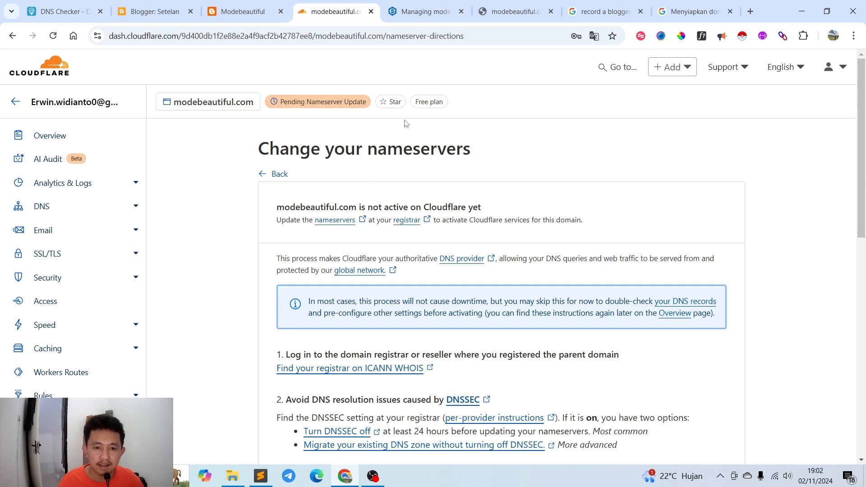
scroll(450, 205, "down", 10)
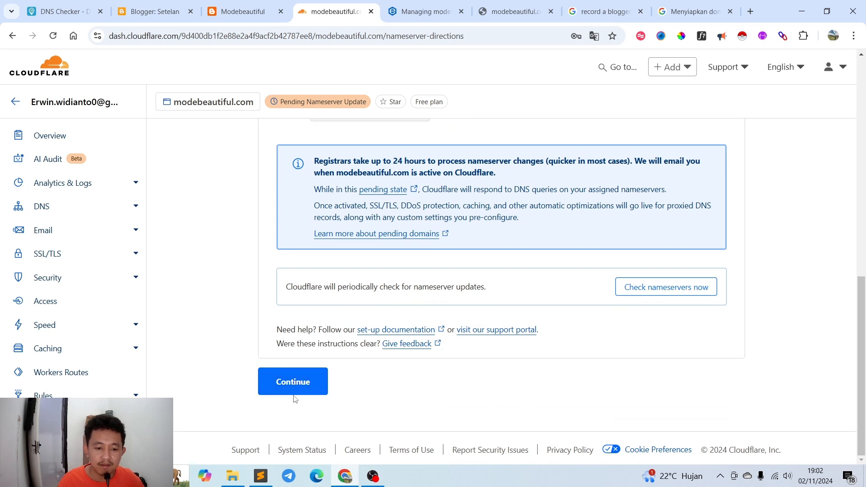
left_click(318, 386)
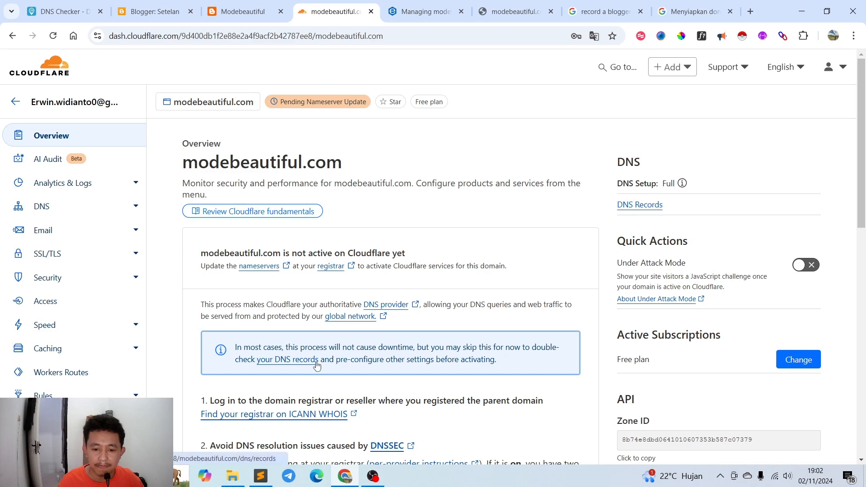
scroll(317, 365, "down", 13)
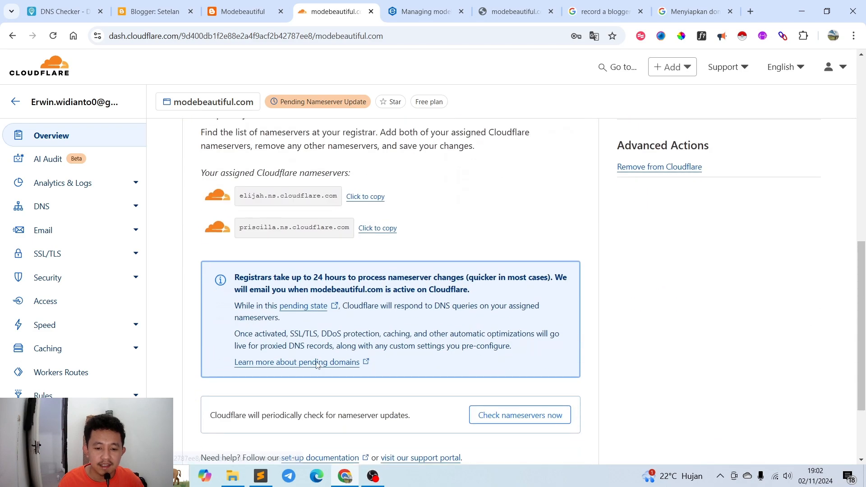
scroll(345, 297, "up", 14)
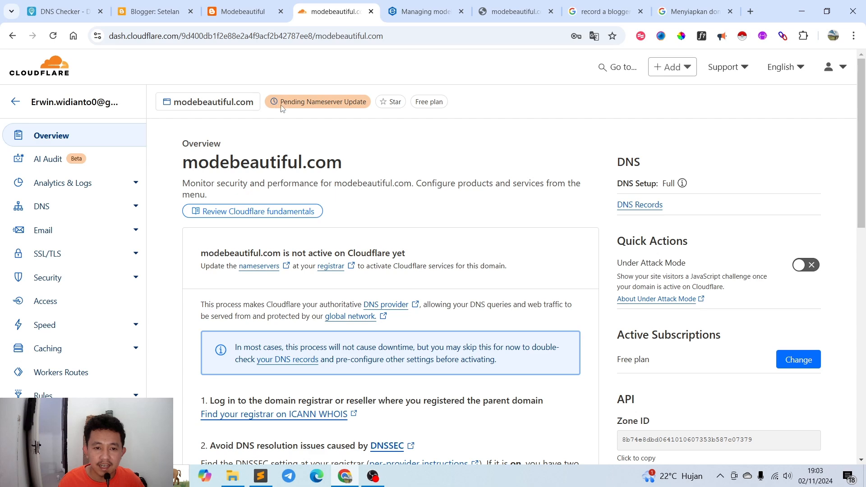
Check the modebeautiful.com activation status in Cloudflare against the custom nameservers saved at Exabytes
mouse_move(316, 109)
left_click(410, 16)
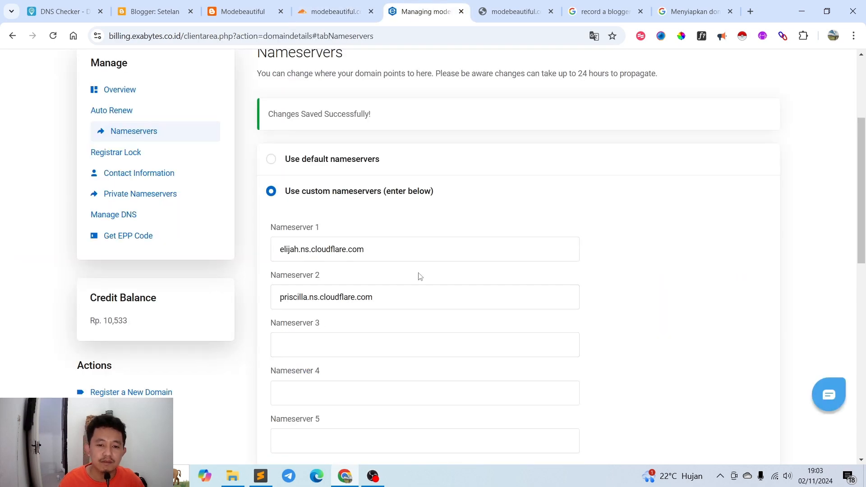
left_click(315, 11)
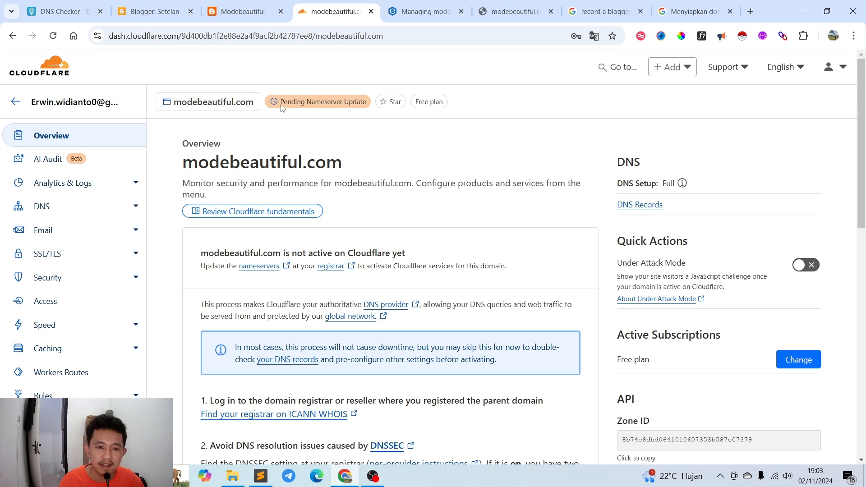
mouse_move(341, 110)
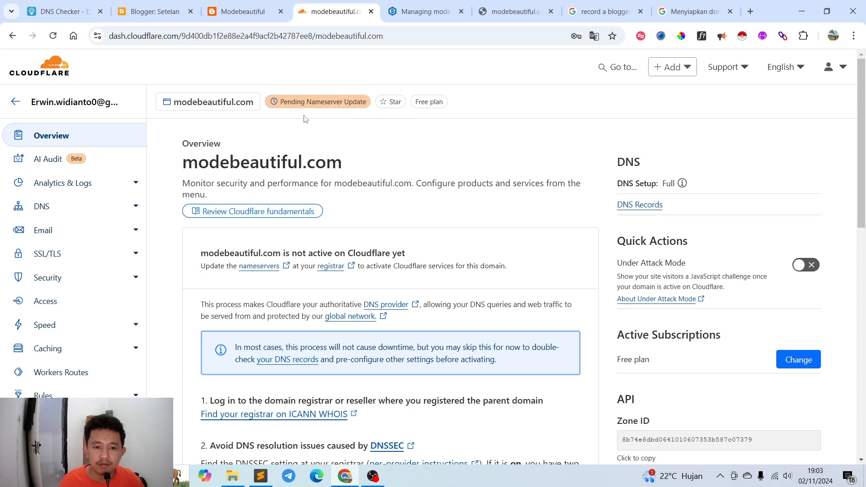
triple_click(385, 182)
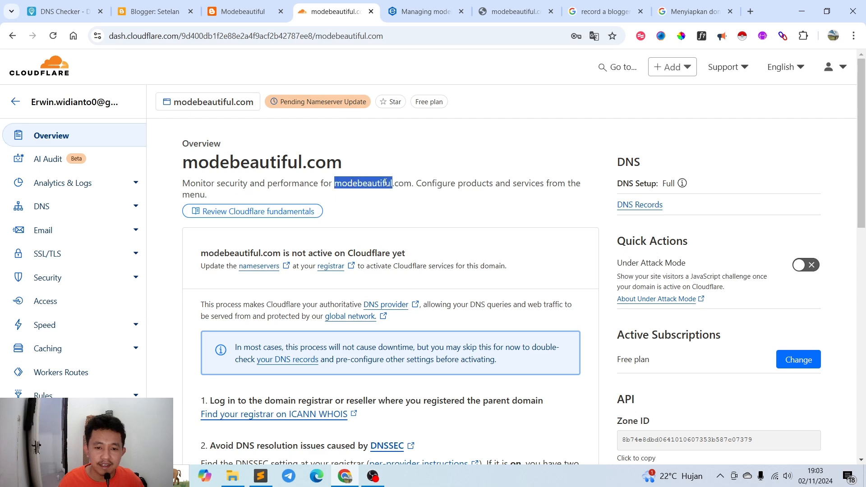
double_click(305, 157)
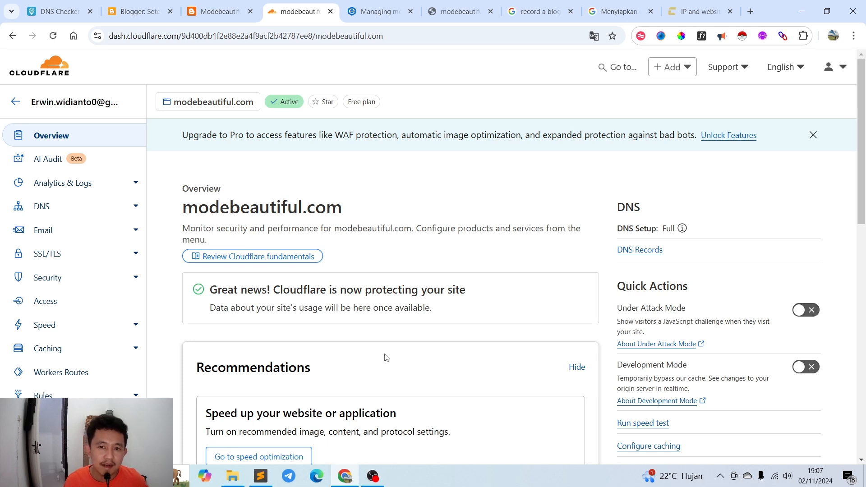
triple_click(377, 135)
left_click(376, 136)
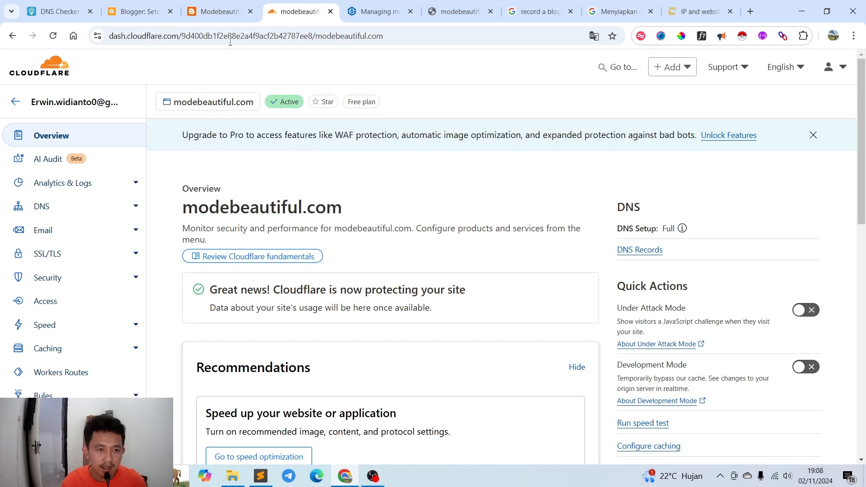
left_click(135, 11)
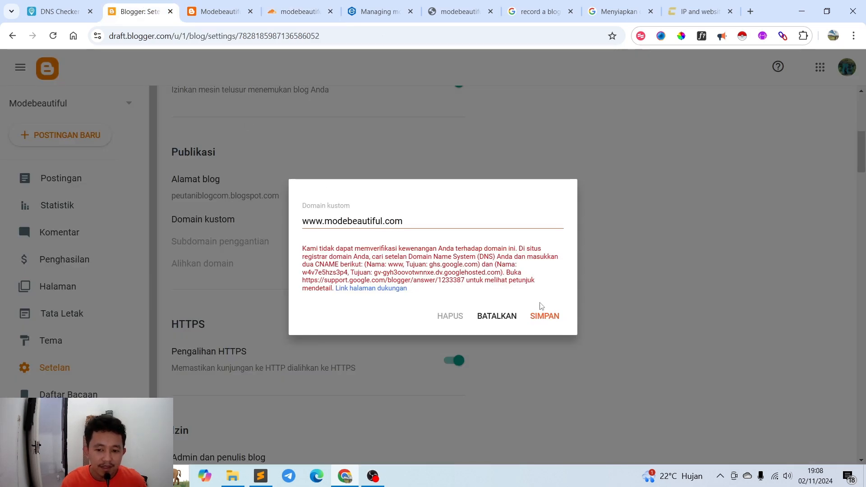
left_click(552, 321)
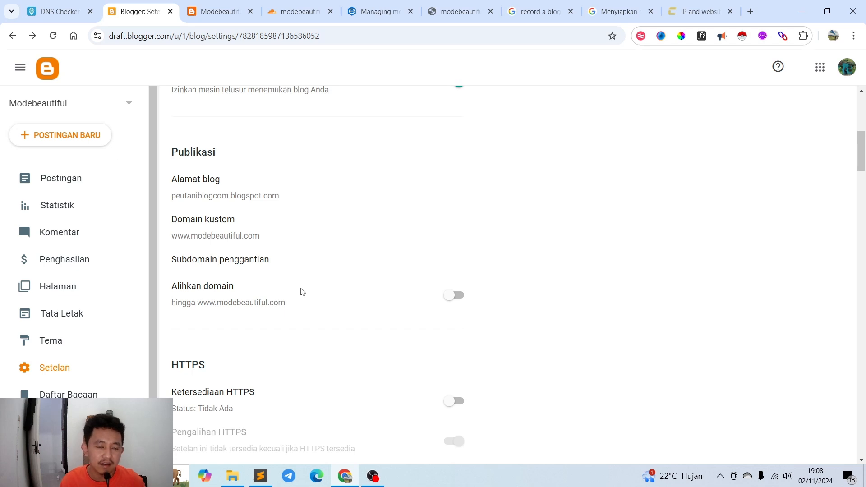
left_click(56, 426)
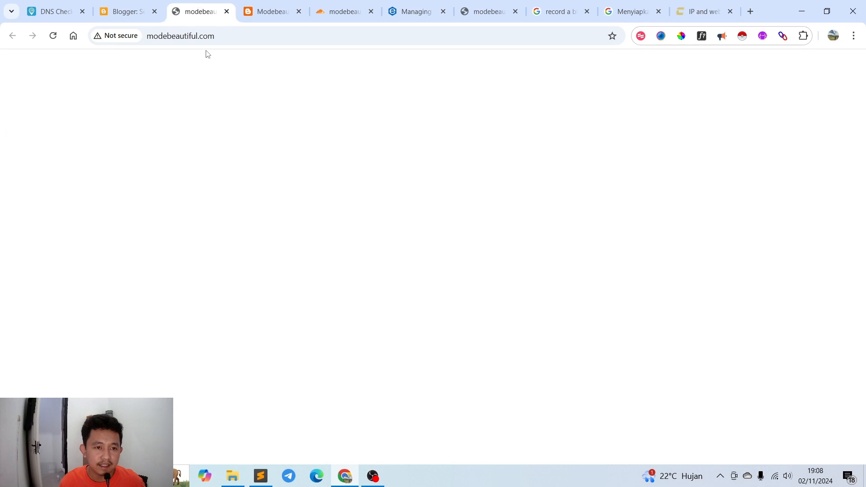
double_click(184, 35)
left_click(137, 41)
left_click(136, 40)
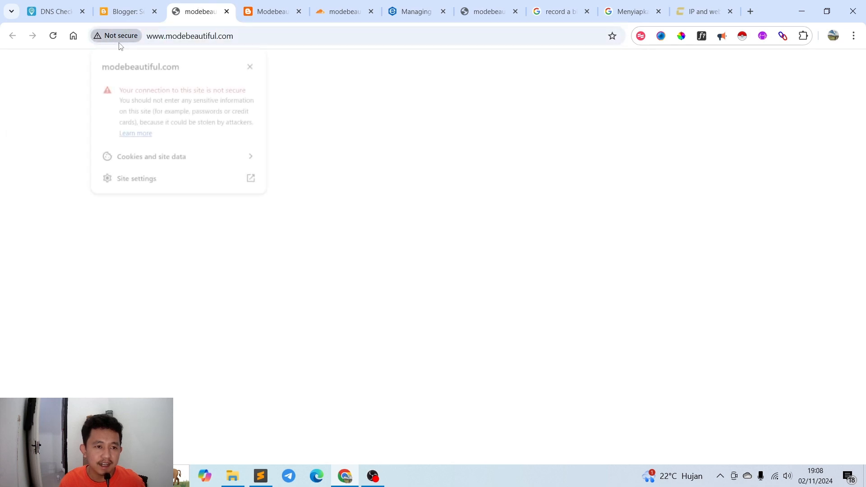
left_click(125, 36)
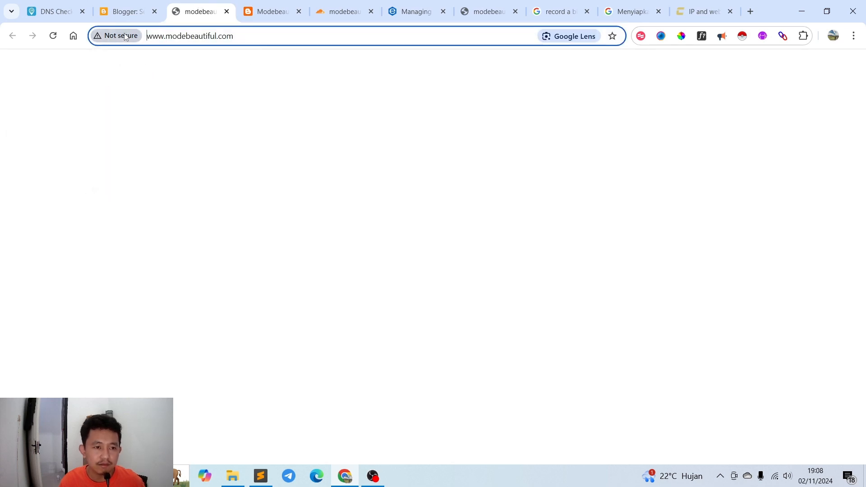
left_click(125, 36)
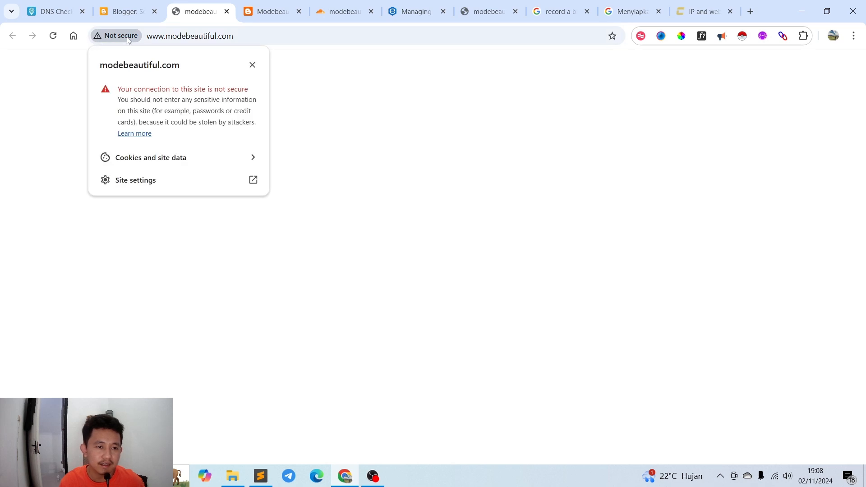
left_click(252, 65)
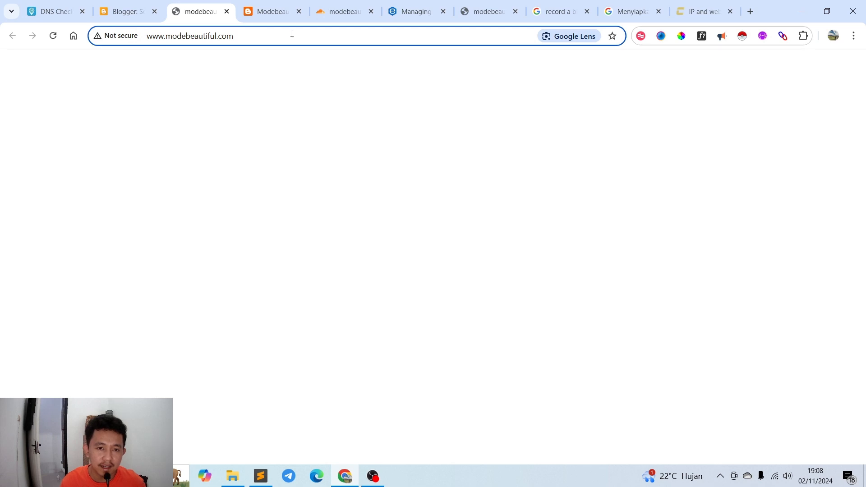
Examine the SSL/TLS encryption overview and the edge certificates for modebeautiful.com in Cloudflare
left_click(322, 4)
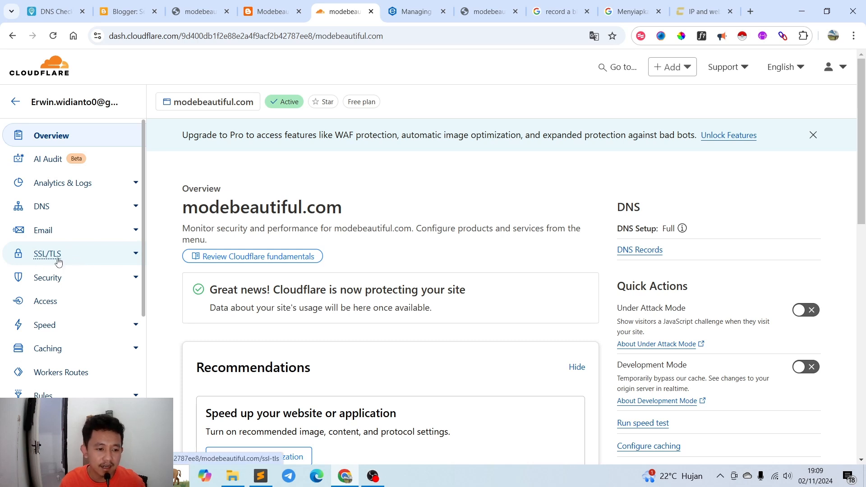
left_click(120, 256)
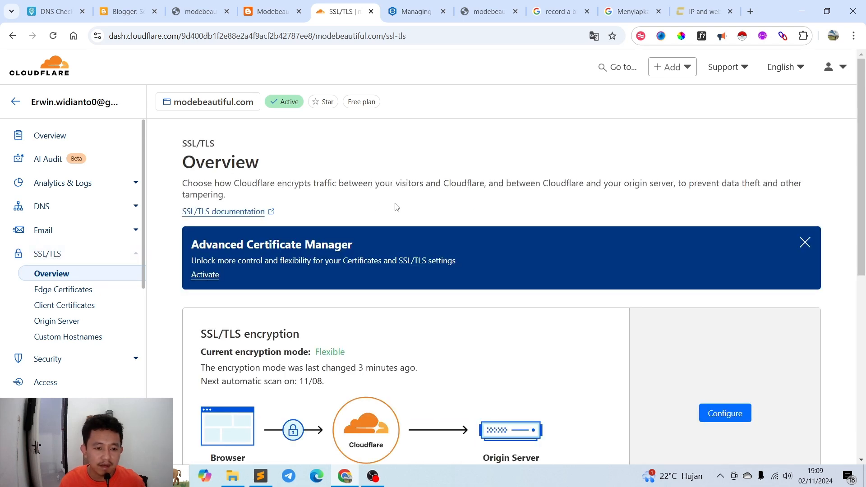
scroll(396, 207, "down", 2)
left_click(65, 290)
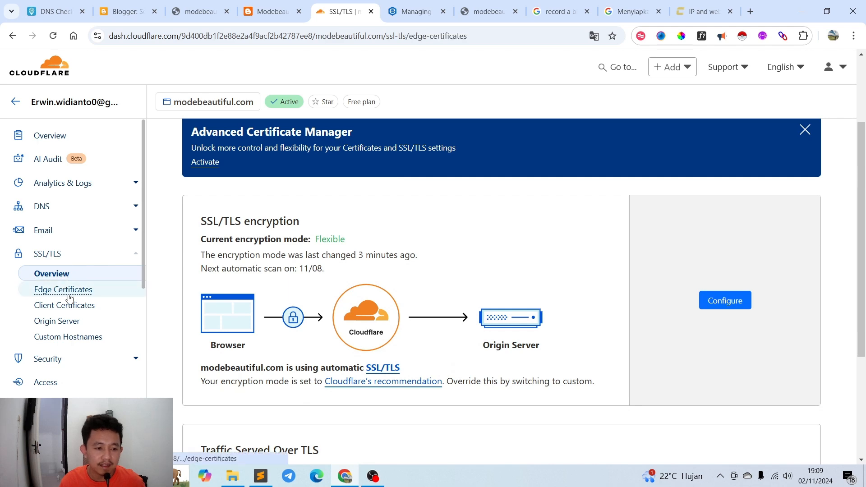
scroll(327, 311, "down", 4)
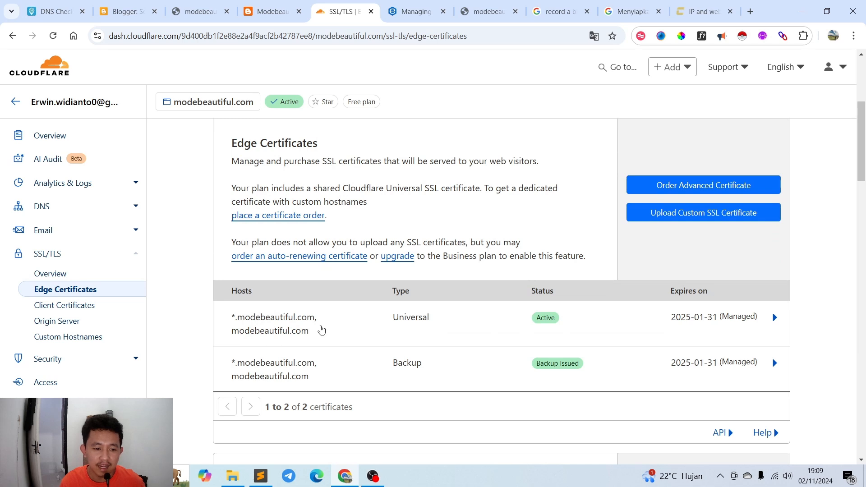
scroll(334, 329, "down", 1)
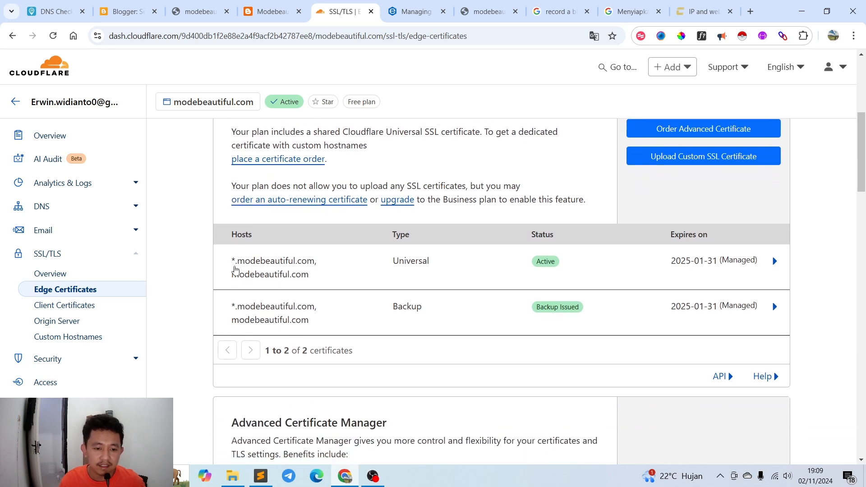
left_click(235, 269)
left_click(278, 275)
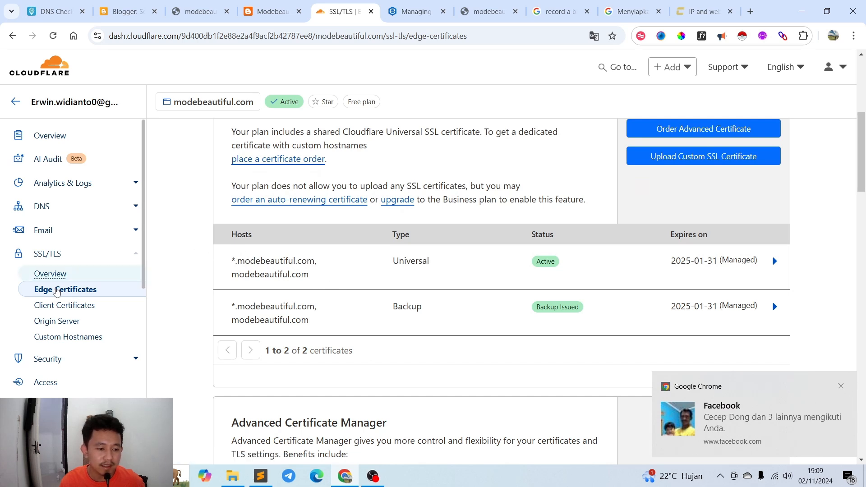
Start a new client certificate for modebeautiful.com in Cloudflare and review its private key, certificate authority and validity options
left_click(92, 310)
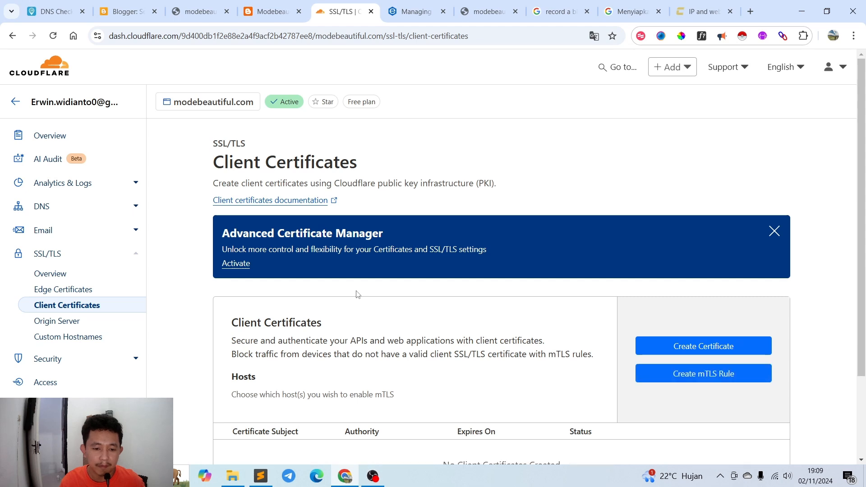
scroll(355, 293, "down", 3)
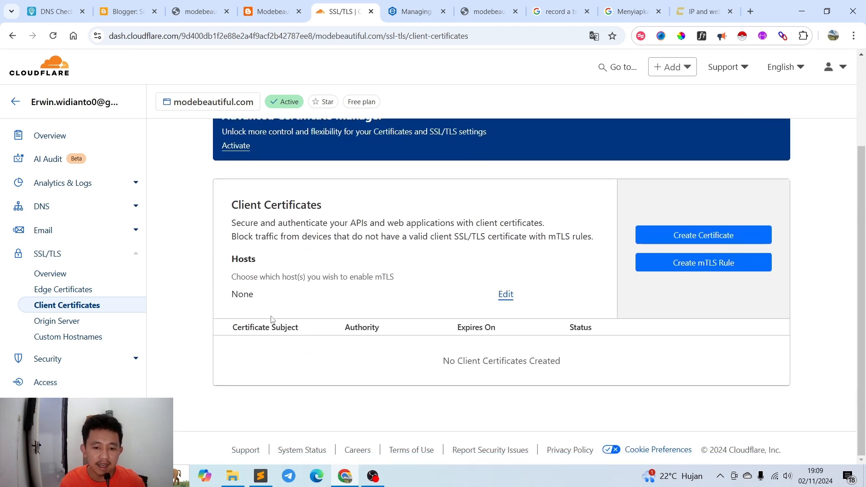
left_click(683, 243)
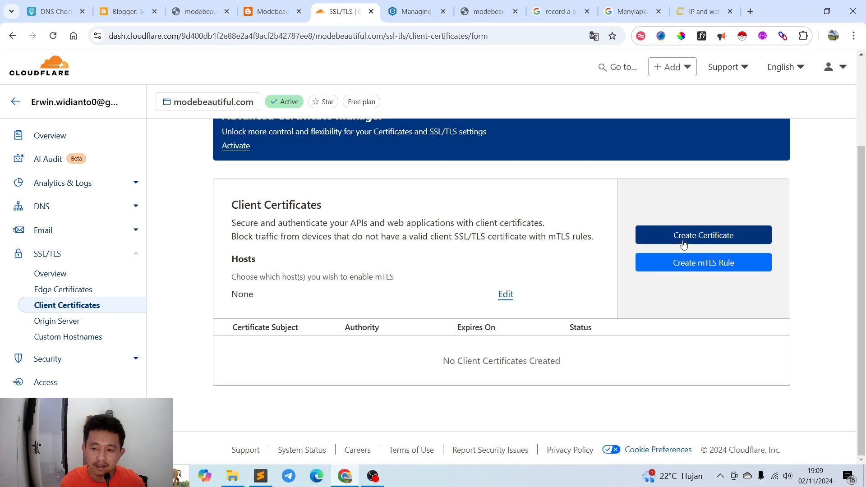
scroll(462, 269, "down", 1)
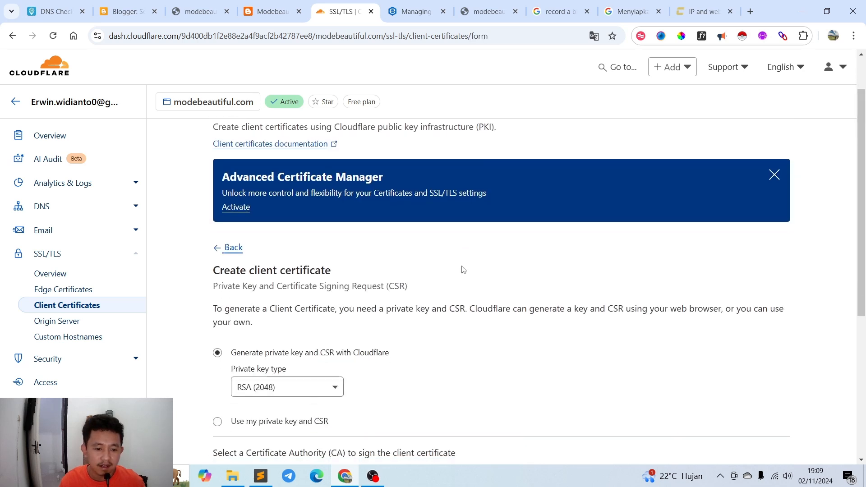
scroll(240, 334, "down", 2)
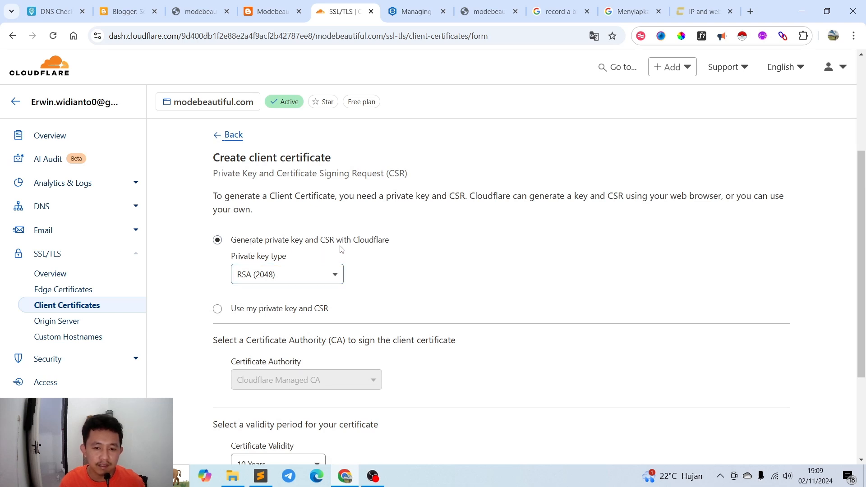
scroll(370, 248, "down", 2)
scroll(368, 246, "up", 1)
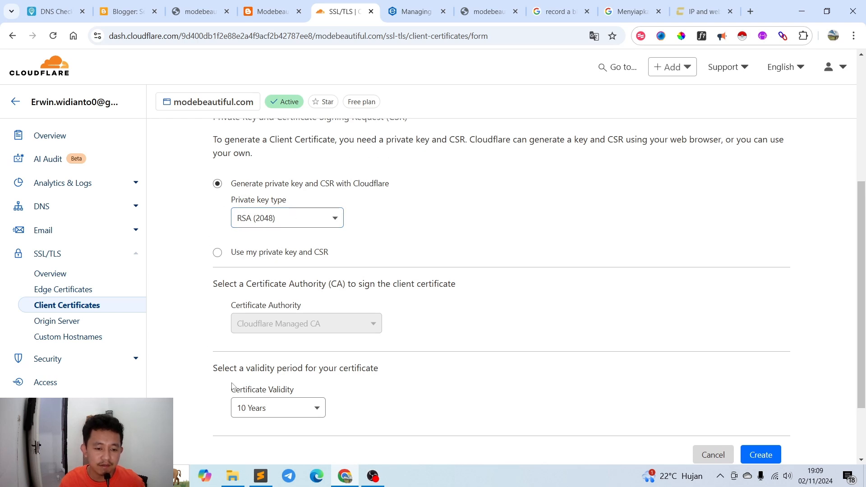
scroll(270, 384, "down", 2)
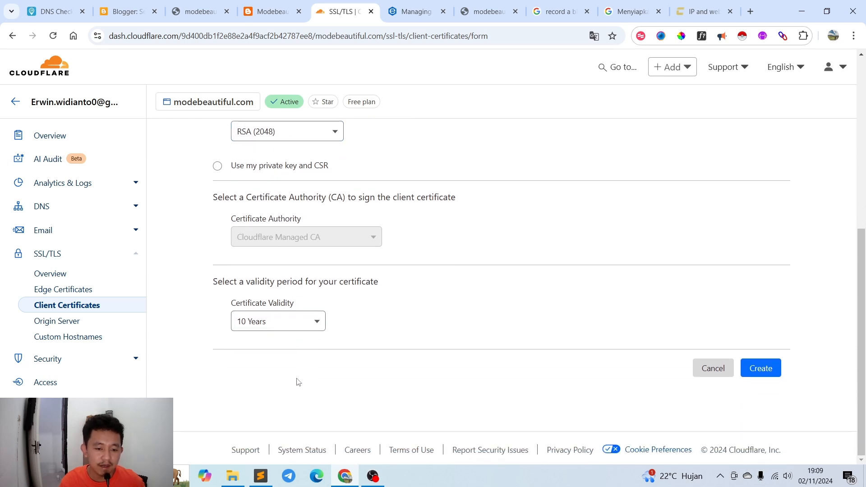
Set the client certificate's validity to 15 years and create the certificate
left_click(275, 328)
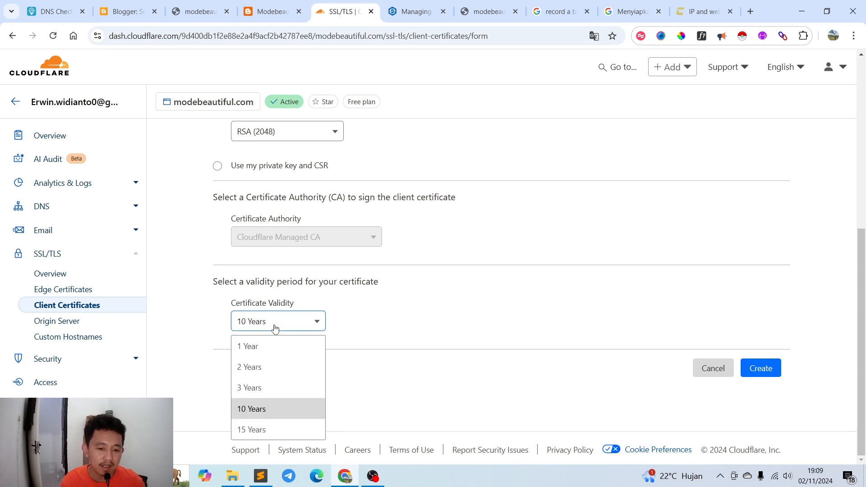
left_click(285, 433)
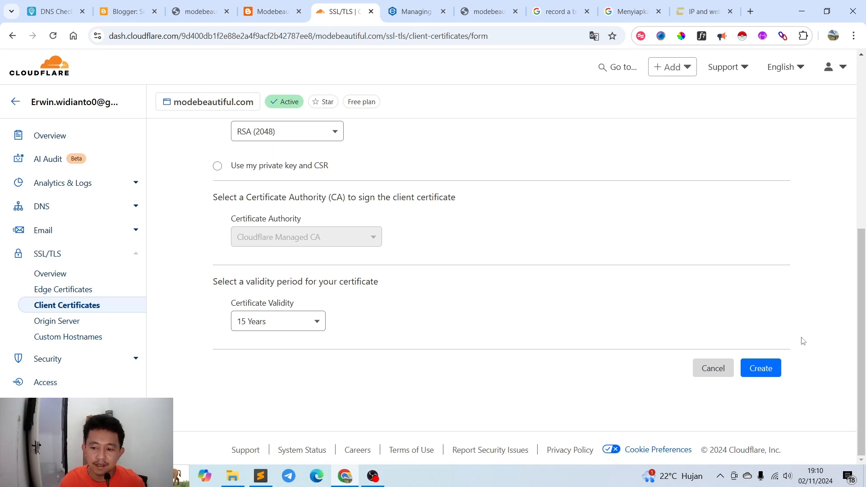
left_click(776, 367)
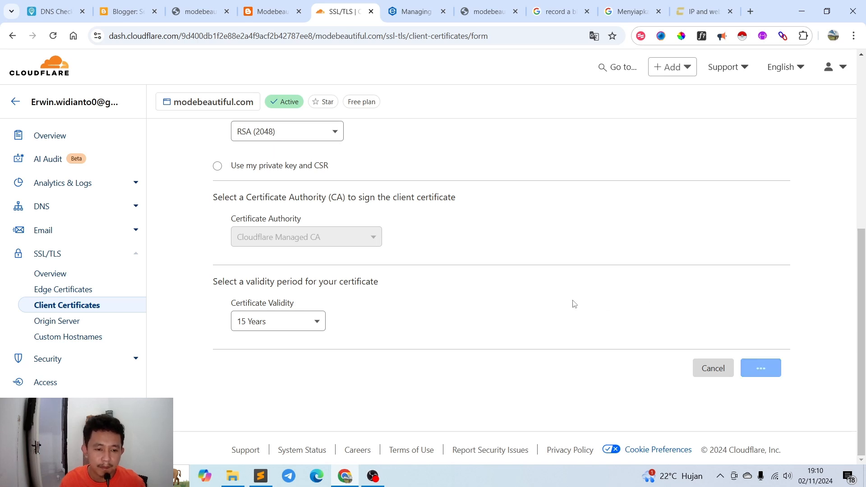
scroll(586, 299, "up", 2)
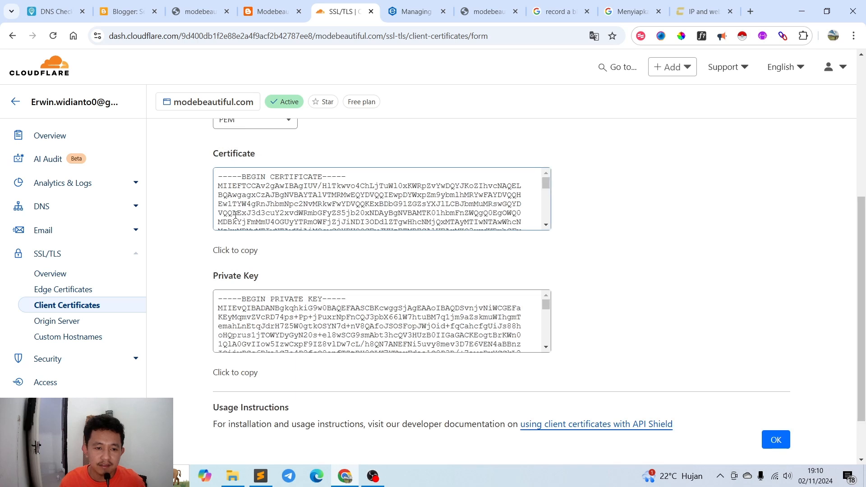
Finish the client certificate creation and return to the client certificates list
scroll(592, 220, "down", 1)
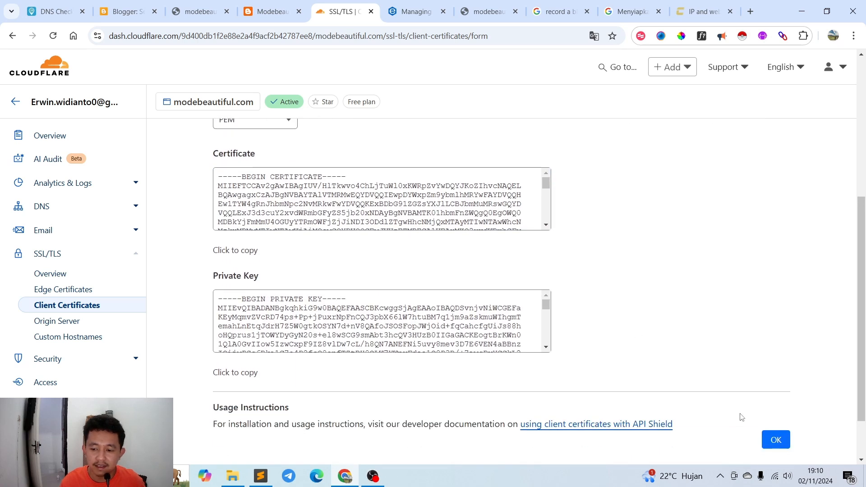
left_click(773, 440)
scroll(547, 256, "down", 2)
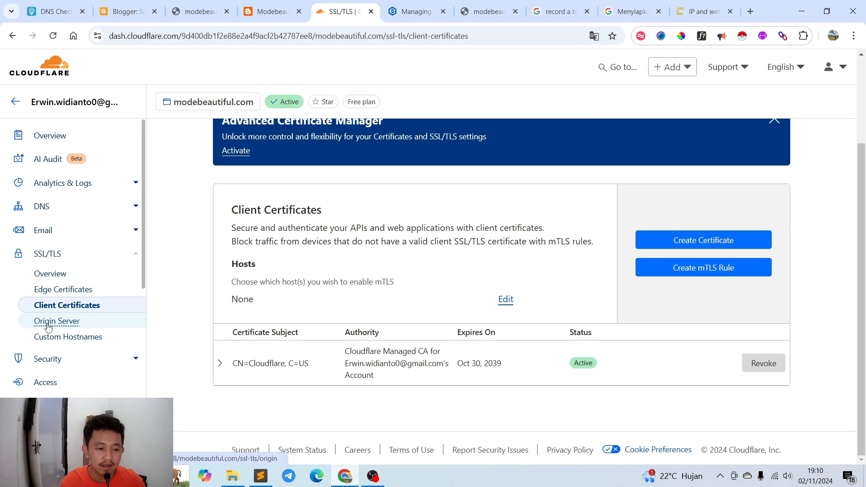
Start a new origin server certificate for modebeautiful.com with a Cloudflare-generated RSA (2048) private key and CSR
left_click(79, 323)
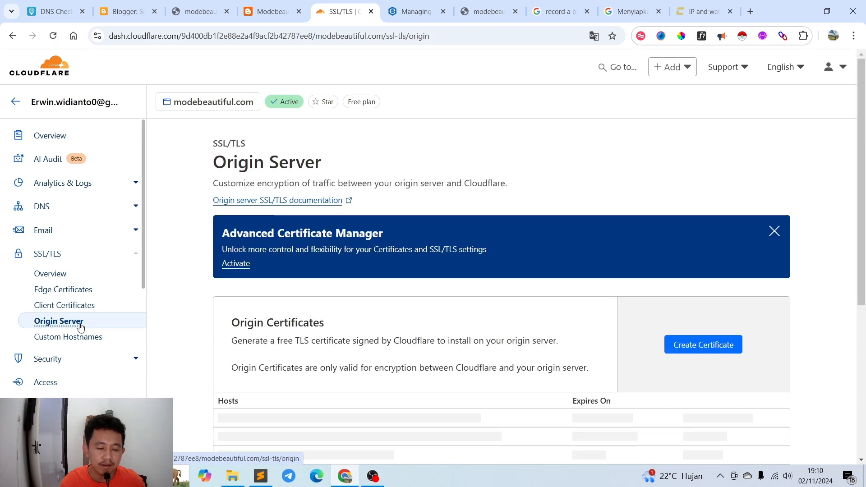
scroll(411, 284, "down", 3)
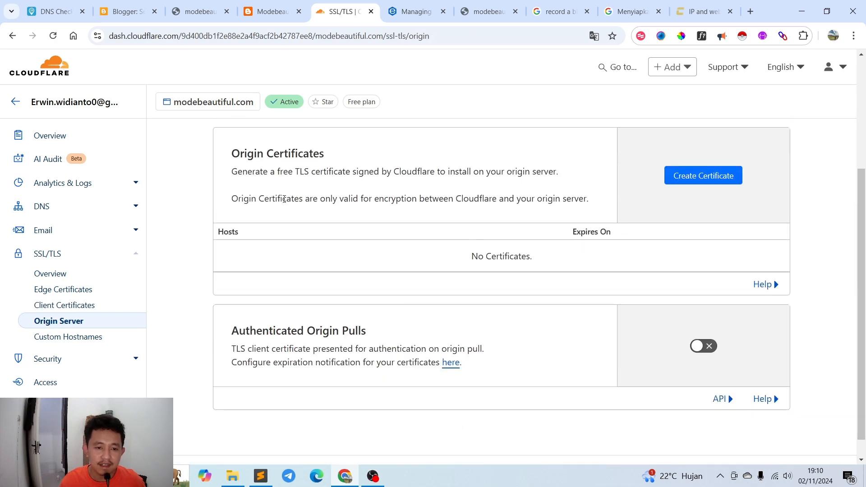
left_click(680, 181)
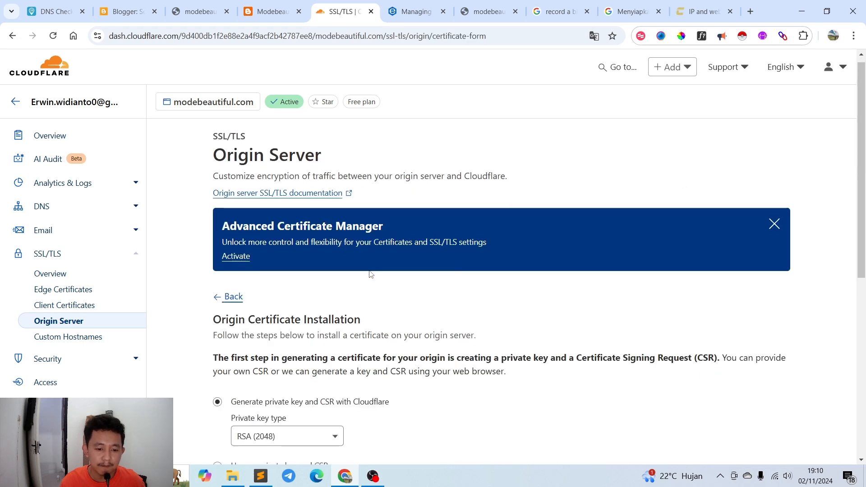
scroll(374, 280, "down", 3)
scroll(382, 253, "down", 1)
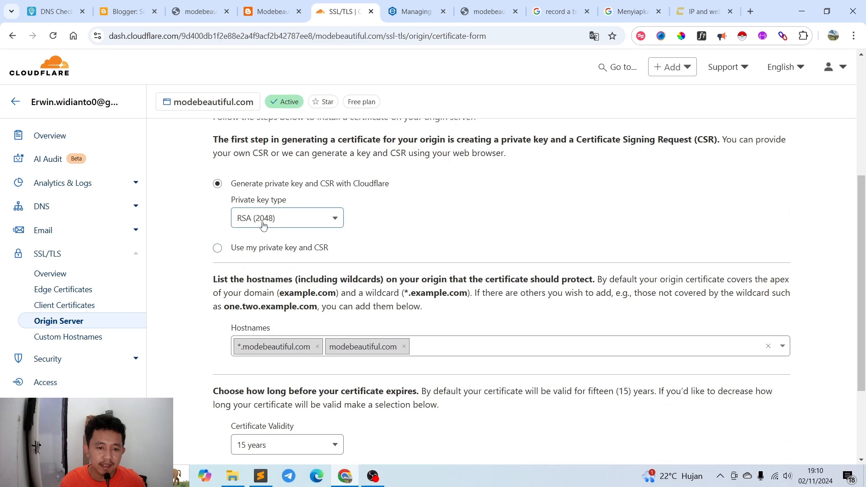
left_click(264, 222)
left_click(324, 223)
Keep the origin certificate's validity at 15 years and create the certificate
scroll(373, 275, "down", 3)
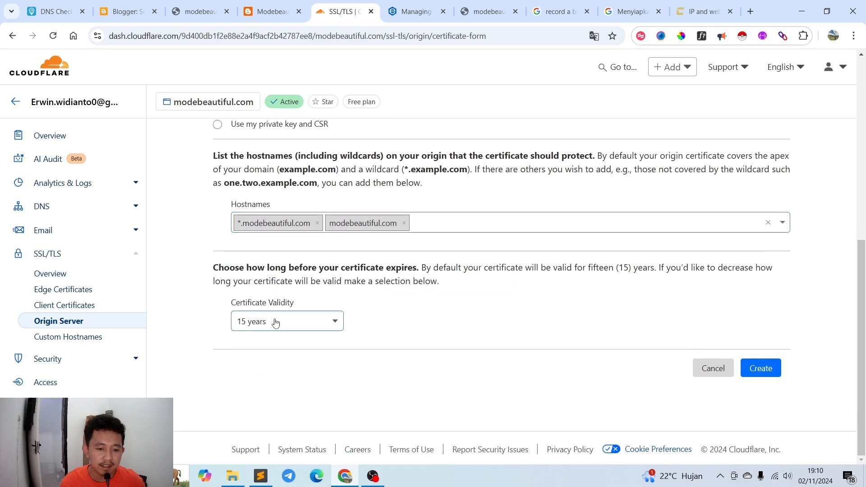
left_click(328, 327)
left_click(404, 372)
left_click(769, 374)
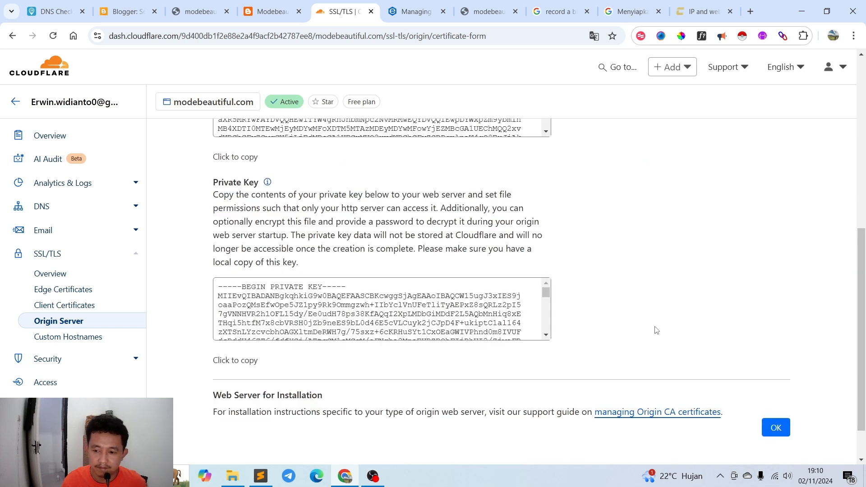
Review the generated origin certificate and private key, finish the creation, and check the origin certificates list
scroll(657, 325, "up", 5)
scroll(657, 320, "down", 2)
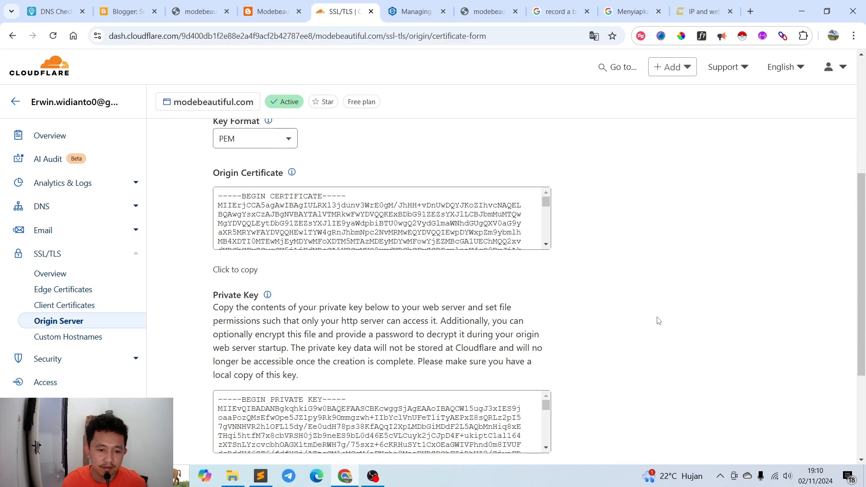
scroll(657, 320, "up", 3)
scroll(658, 321, "down", 4)
scroll(670, 352, "down", 1)
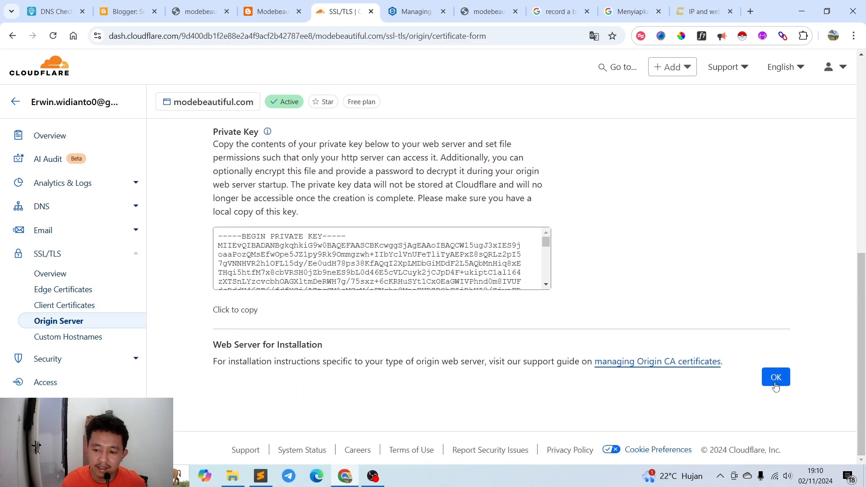
left_click(775, 380)
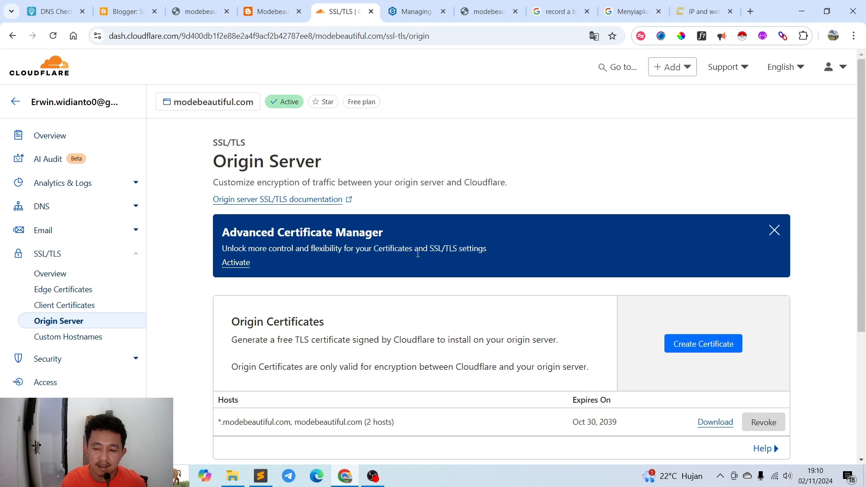
scroll(429, 274, "down", 4)
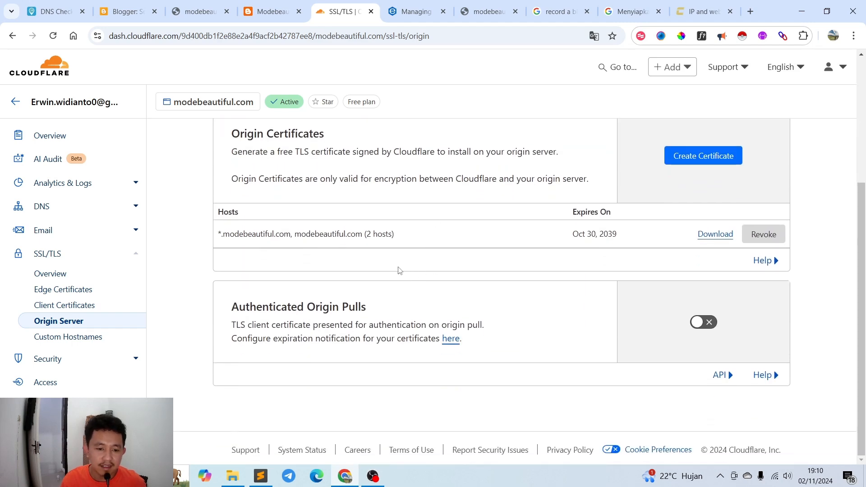
scroll(399, 269, "up", 4)
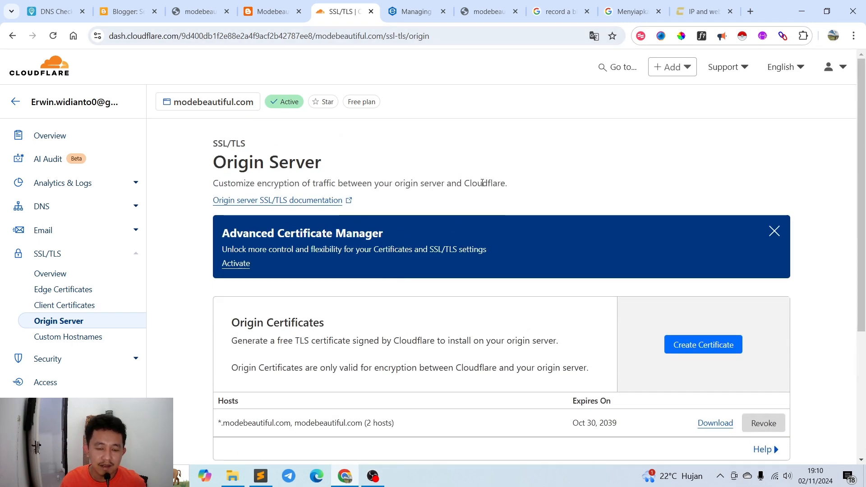
scroll(518, 201, "down", 1)
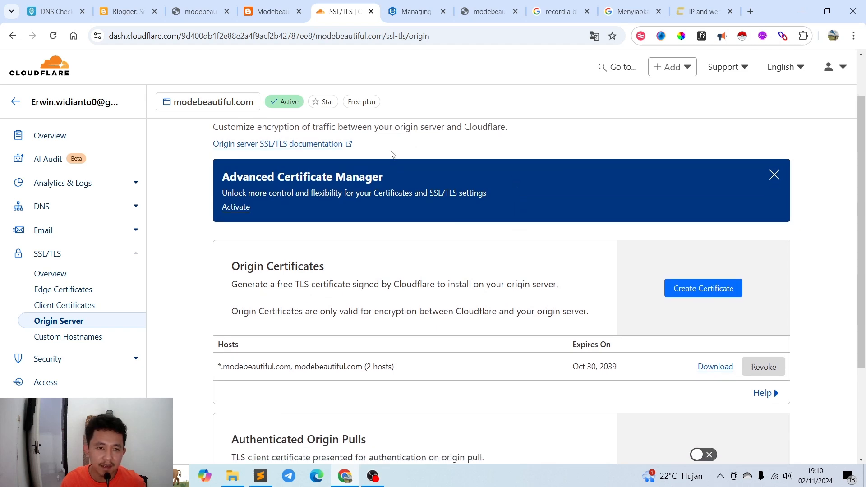
left_click(199, 11)
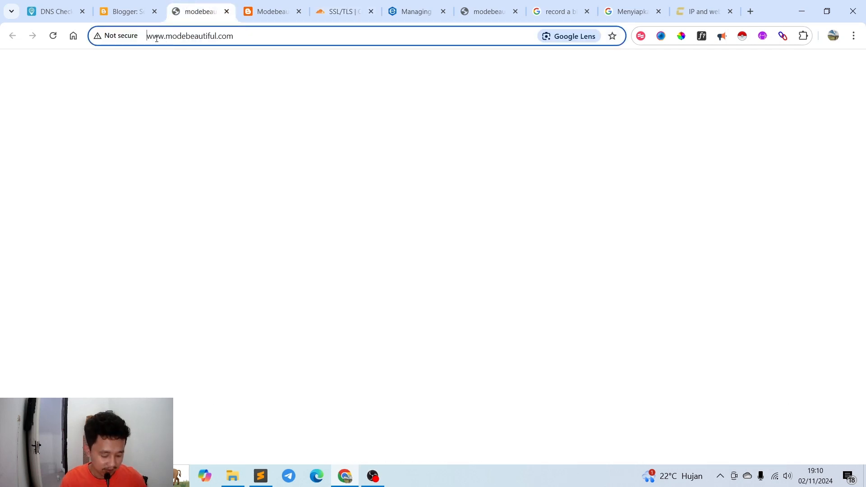
type("htt;")
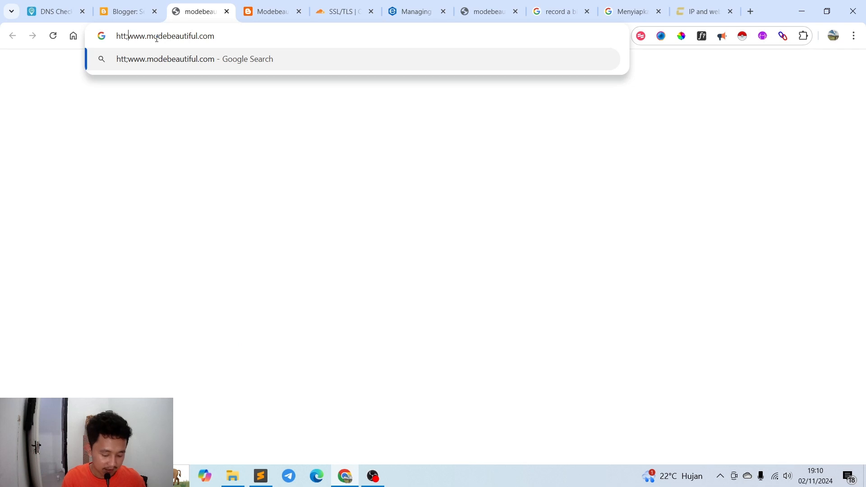
key("BackSpace")
type("ps:")
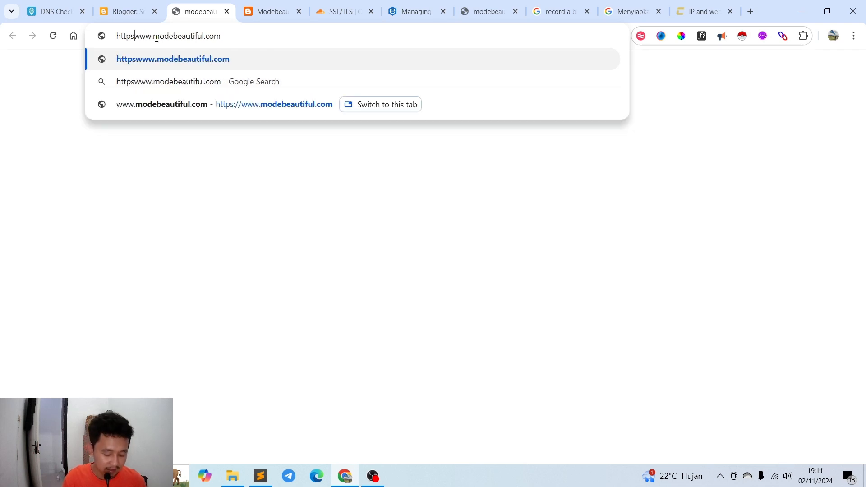
type("//")
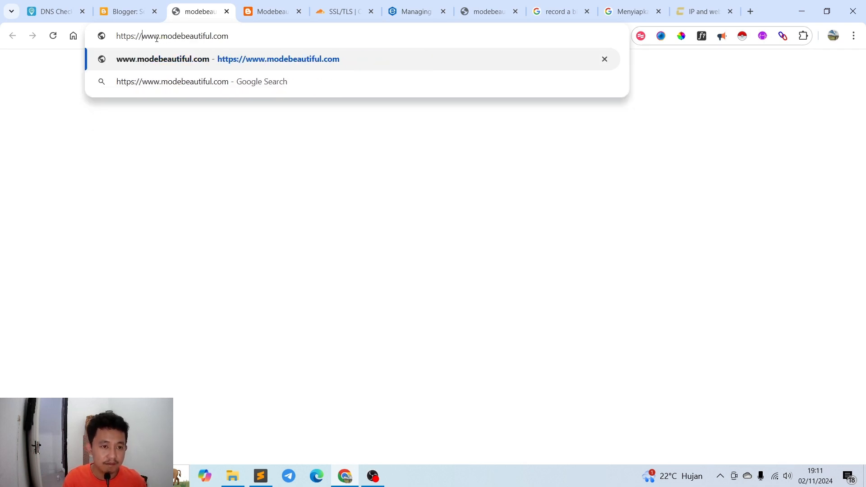
key("Return")
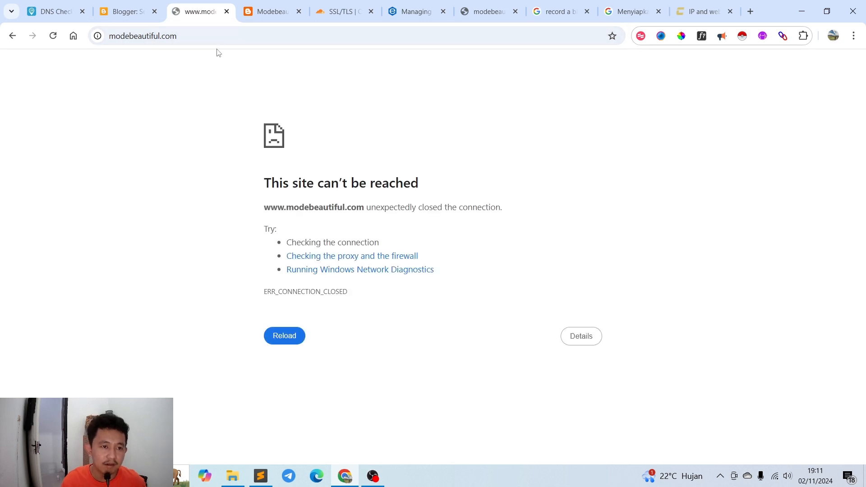
left_click(221, 36)
left_click(206, 78)
double_click(185, 36)
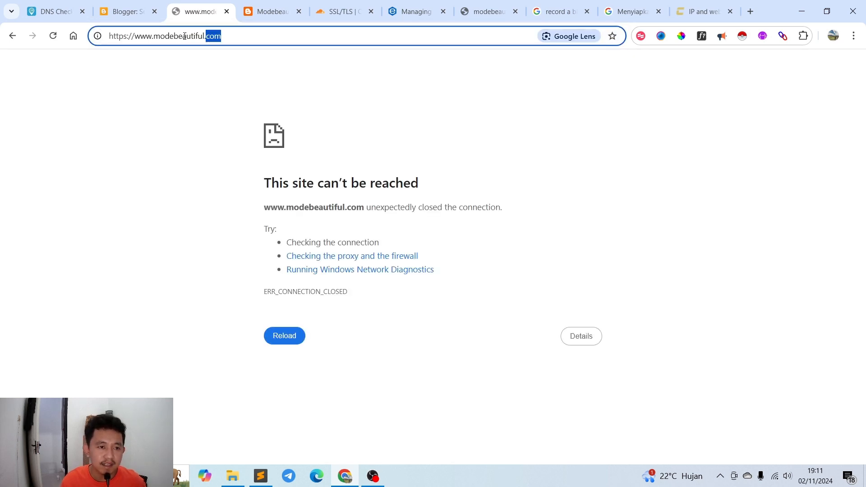
triple_click(249, 45)
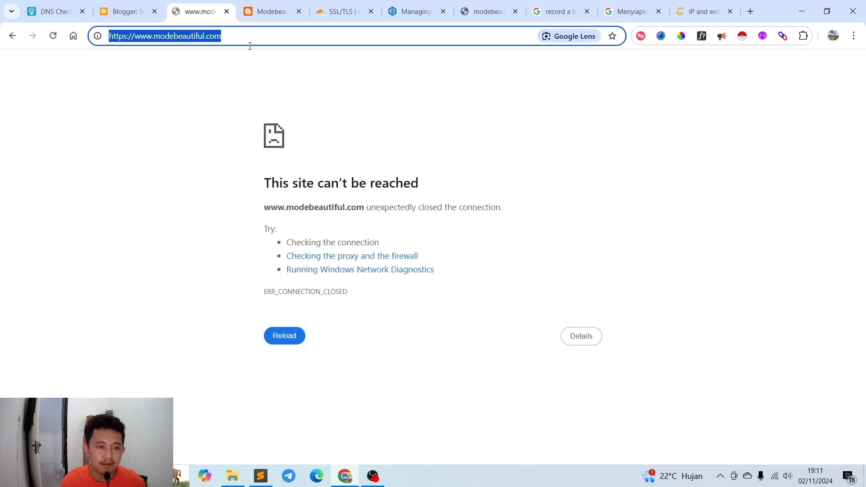
left_click(214, 63)
double_click(210, 37)
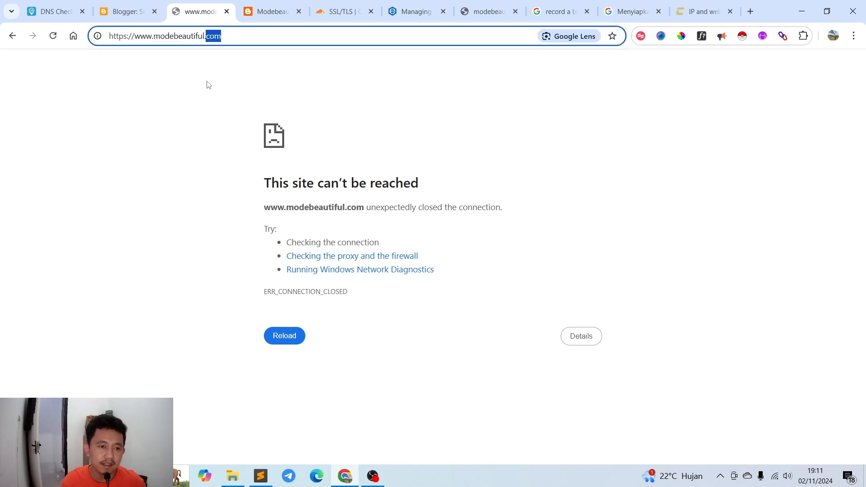
left_click(247, 37)
double_click(248, 37)
left_click(185, 53)
left_click(136, 40)
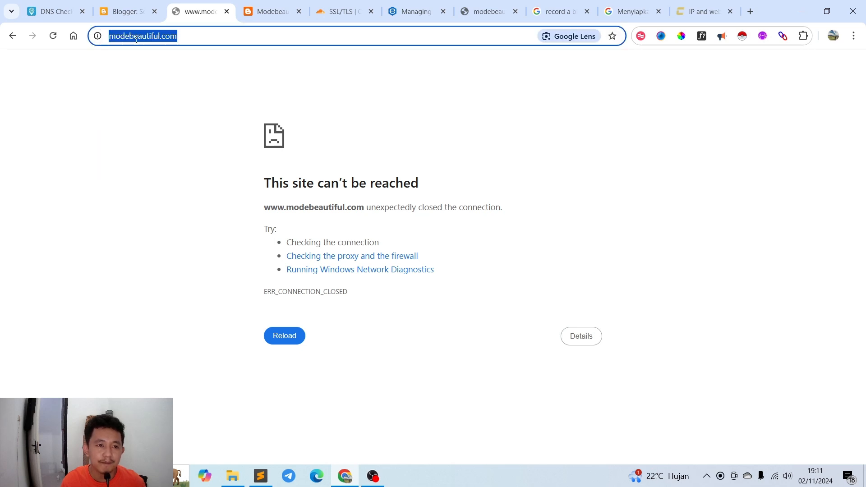
left_click_drag(110, 39, 163, 46)
left_click(192, 60)
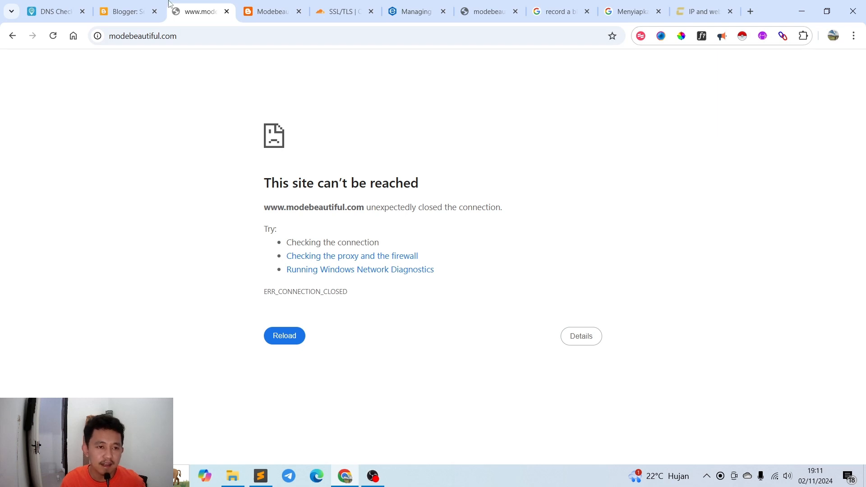
left_click(134, 3)
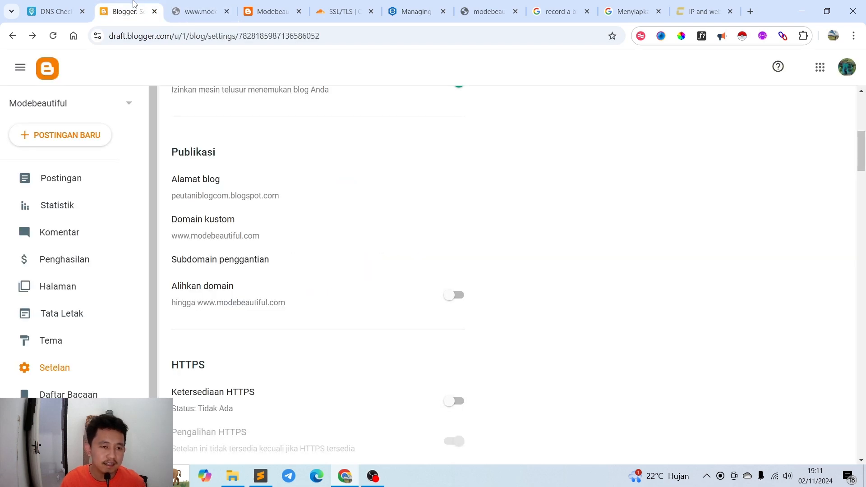
scroll(315, 270, "down", 1)
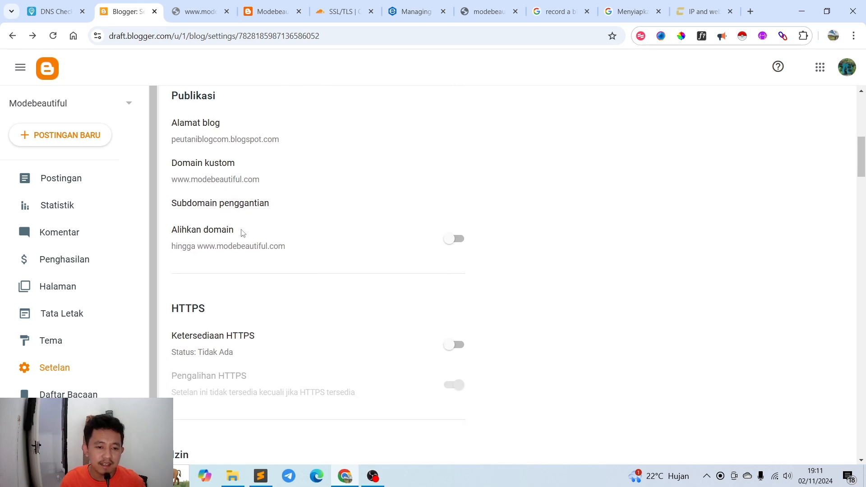
left_click(454, 239)
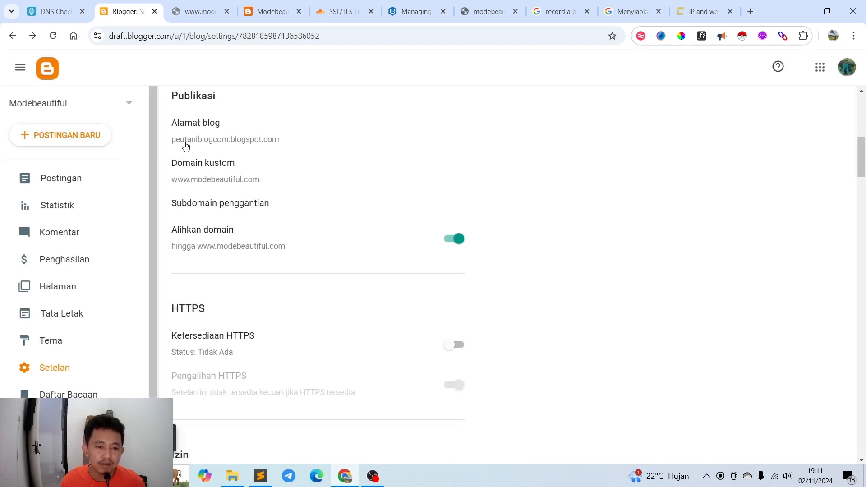
Compare the blog address with the custom domain, and open peutaniblogcom.blogspot.com in a new tab to test its redirect
left_click_drag(166, 147, 329, 151)
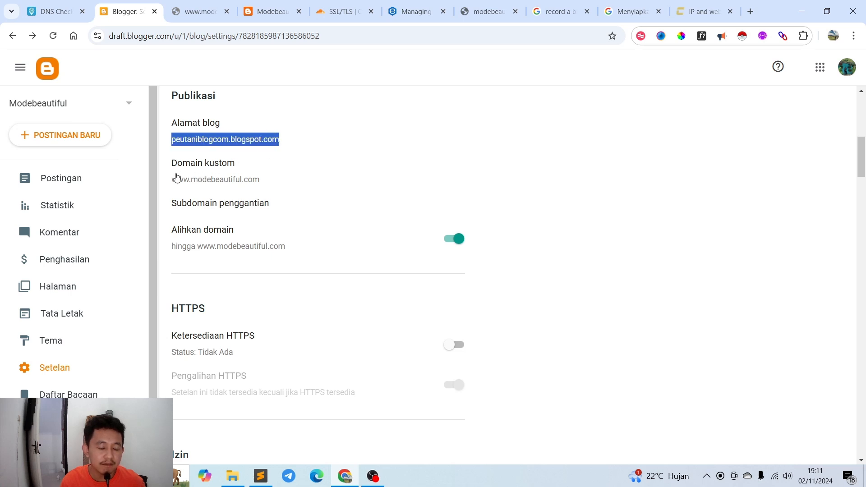
left_click_drag(171, 185, 260, 189)
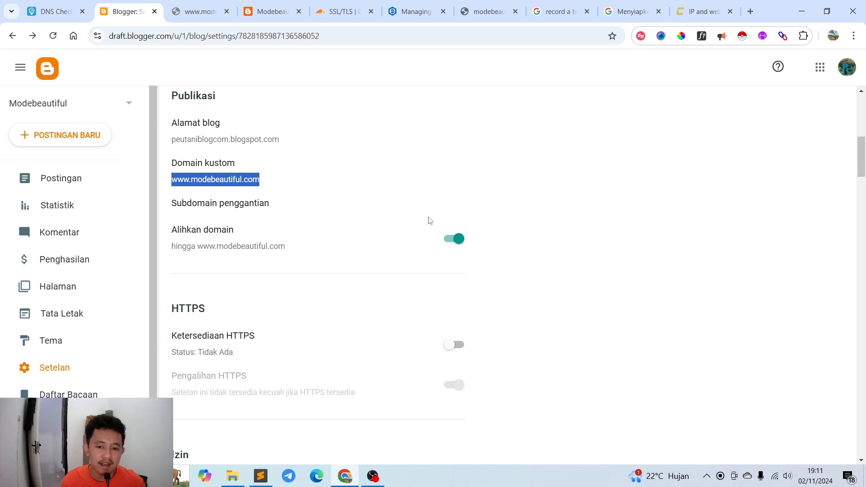
left_click_drag(168, 138, 296, 145)
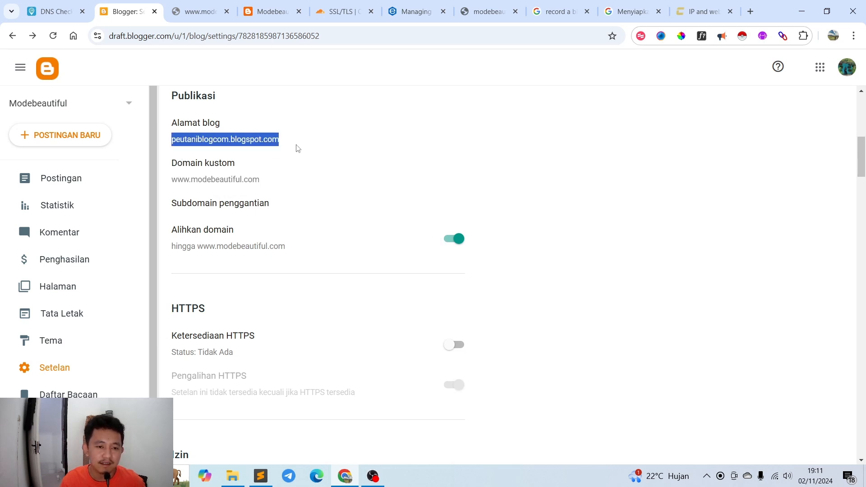
right_click(260, 137)
left_click(341, 183)
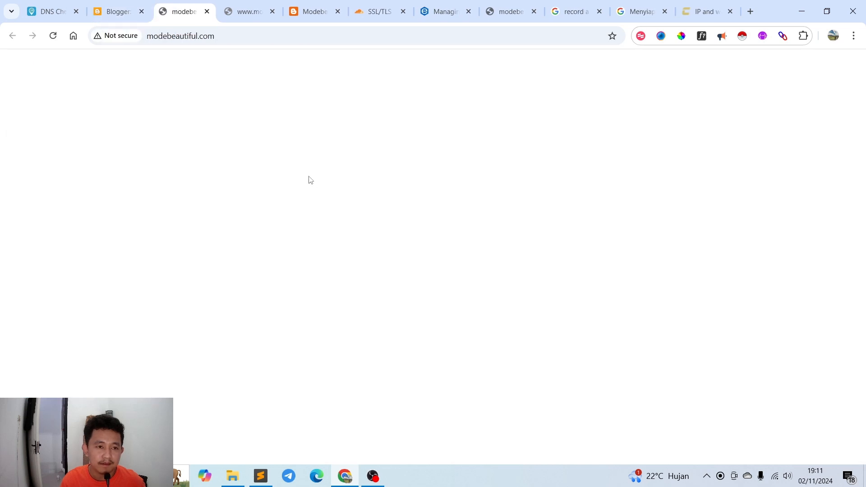
triple_click(159, 40)
left_click(159, 41)
Return to the Blogger settings, turn on HTTPS availability (Ketersediaan HTTPS), and review the HTTPS redirect setting
left_click(113, 12)
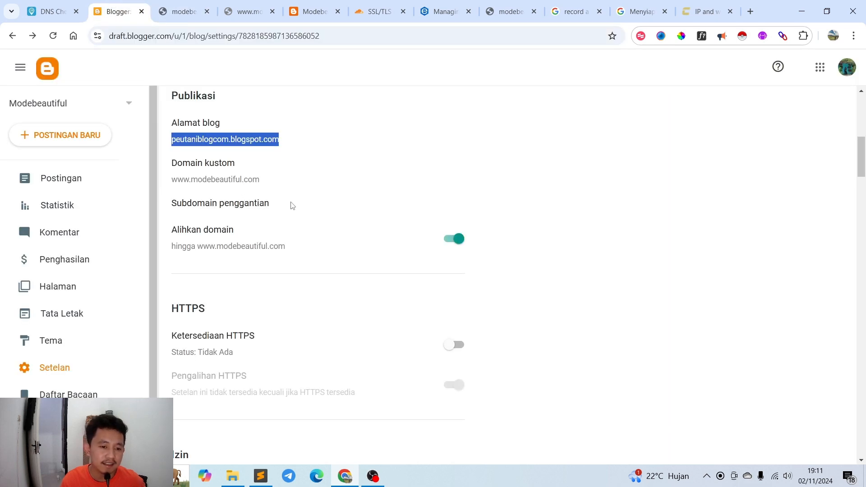
left_click(527, 273)
scroll(528, 272, "down", 3)
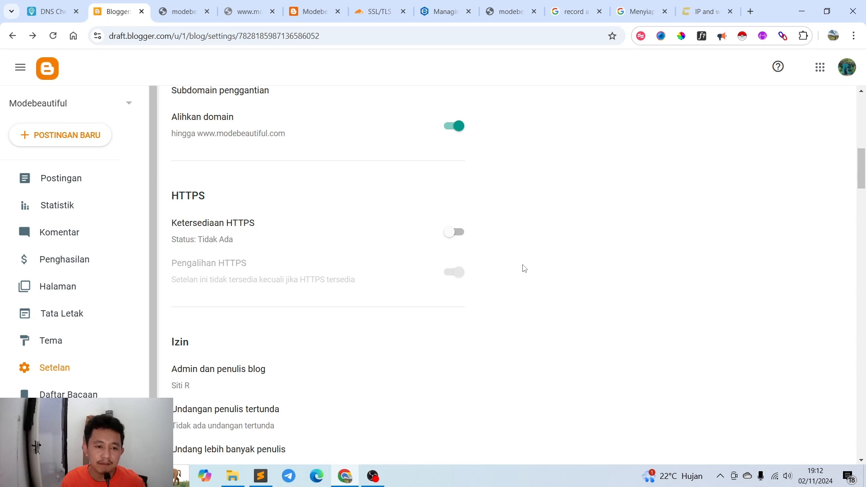
left_click(454, 232)
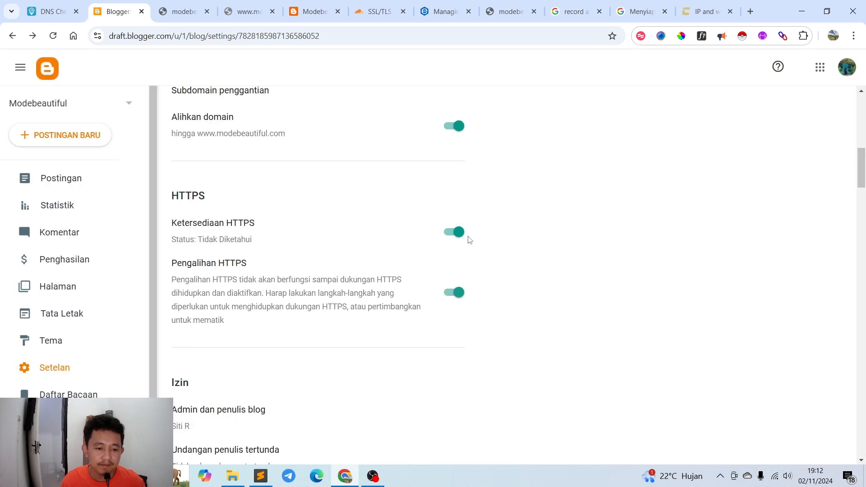
scroll(195, 190, "down", 3)
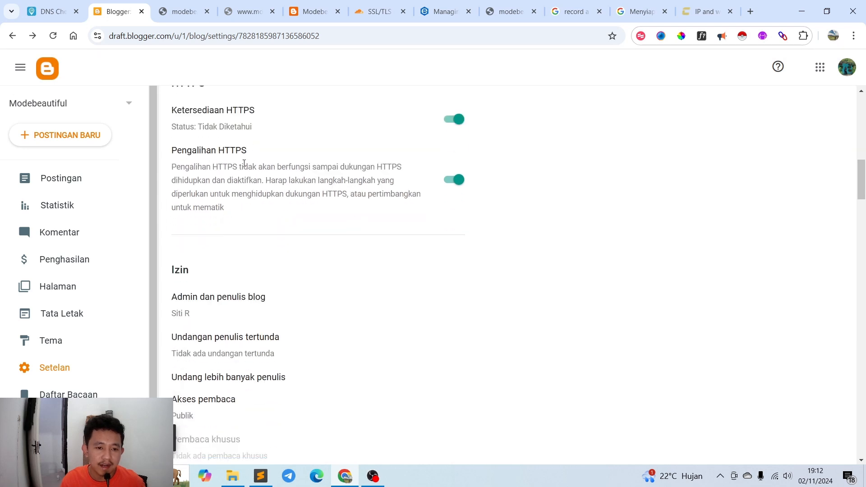
Review the Publikasi and HTTPS settings, then open the posts list and view the blog in a new tab
scroll(456, 194, "up", 6)
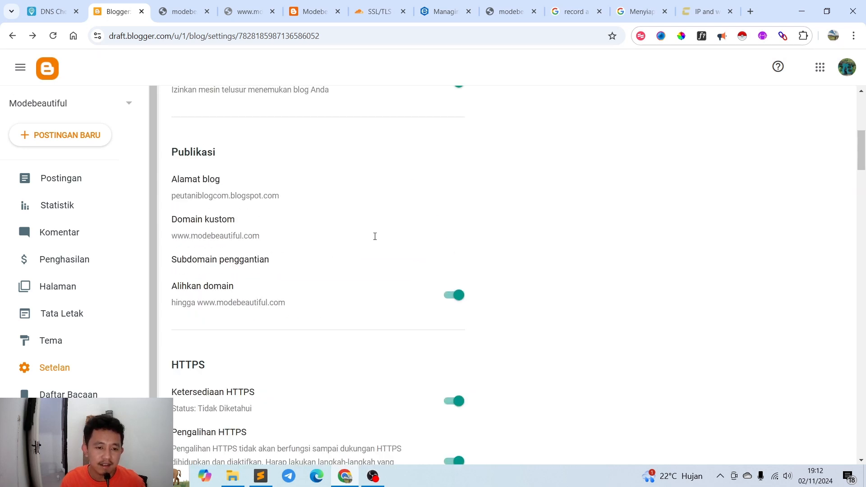
scroll(371, 242, "down", 4)
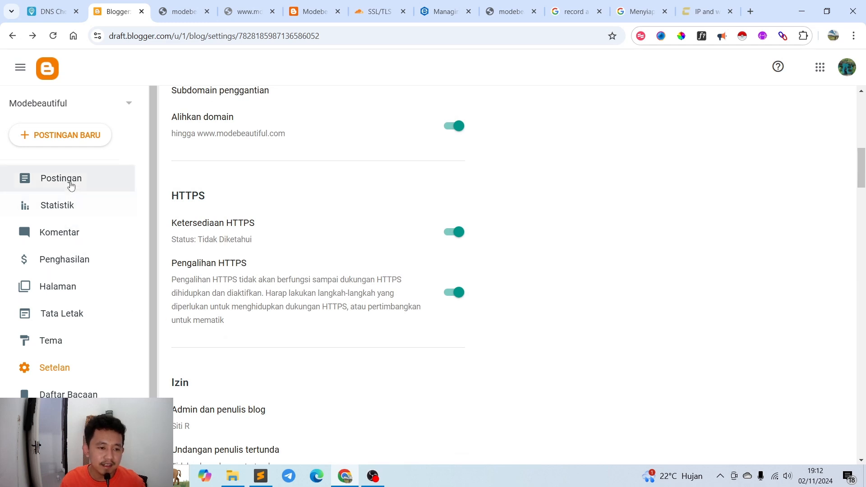
left_click(70, 180)
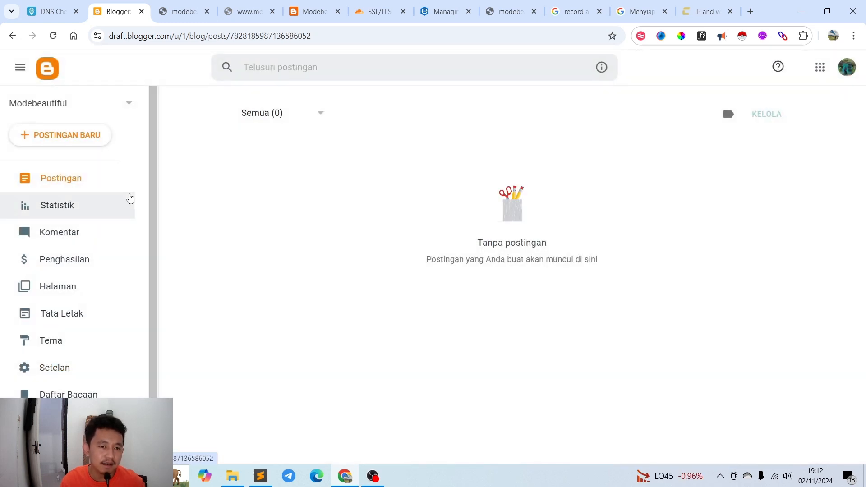
scroll(97, 321, "down", 1)
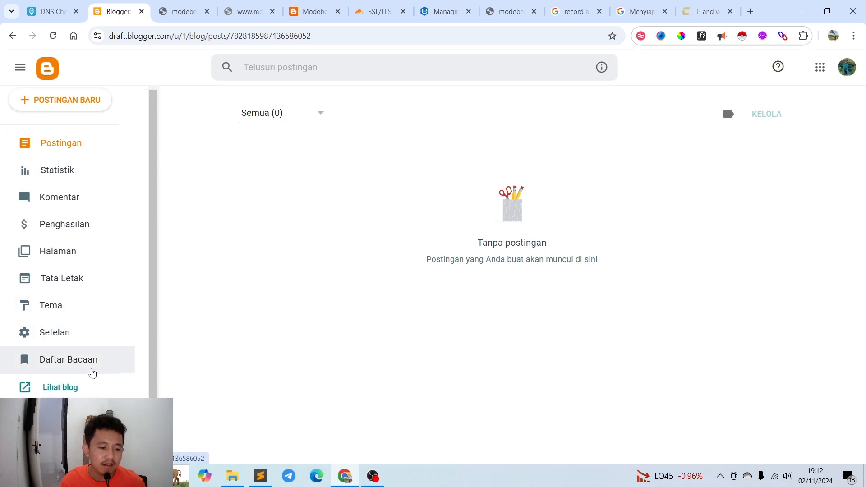
left_click(67, 387)
left_click(113, 11)
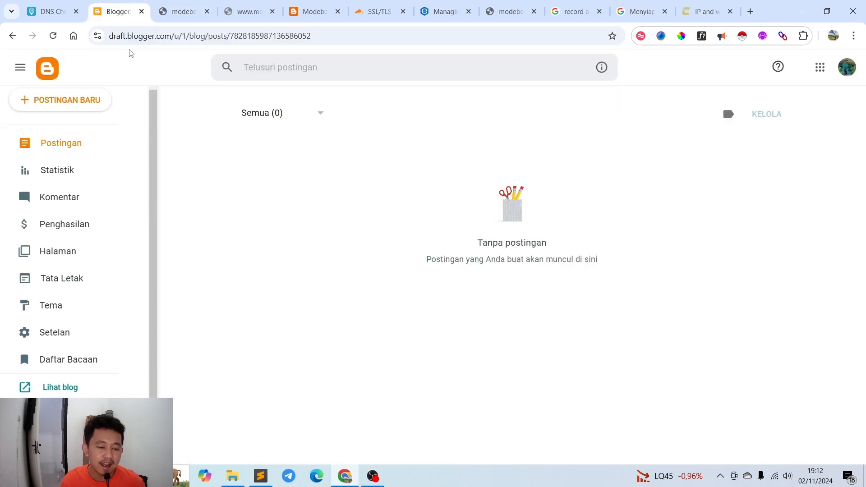
Reopen the blog's settings (Setelan) and compare the blog address with the custom domain under Publikasi
left_click(103, 333)
scroll(283, 273, "down", 6)
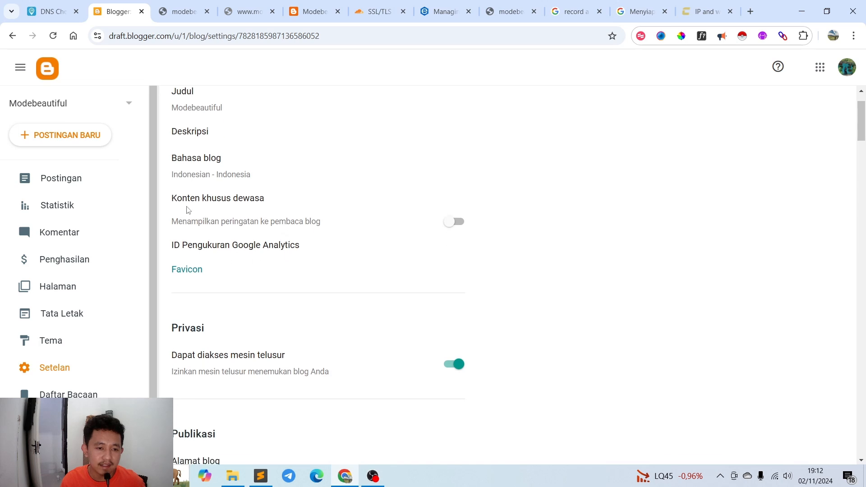
left_click_drag(164, 258, 302, 258)
left_click(166, 292)
left_click_drag(166, 292, 272, 298)
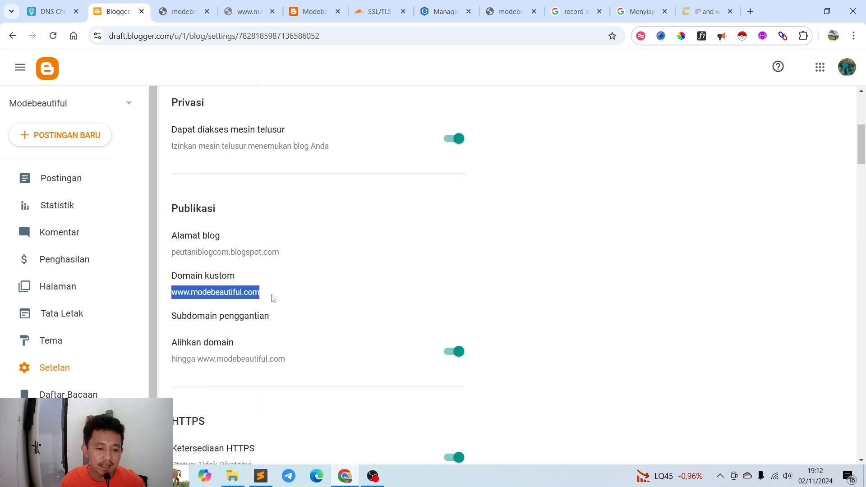
double_click(167, 256)
left_click_drag(167, 256, 276, 257)
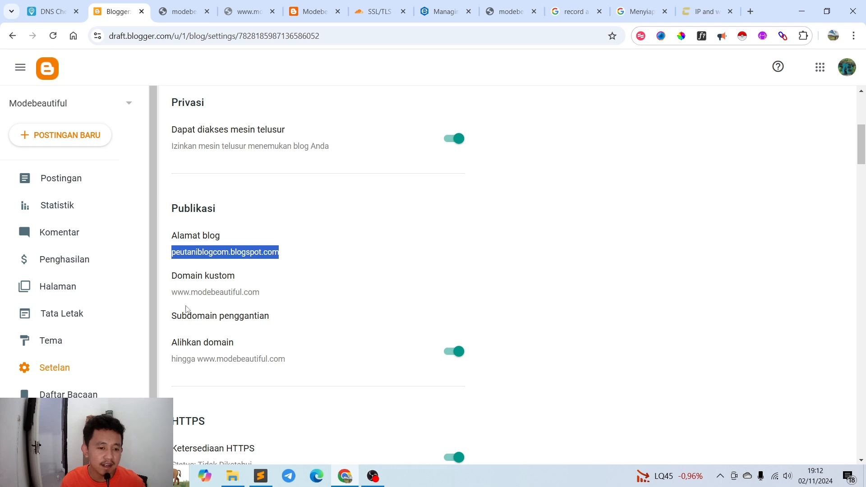
left_click_drag(167, 293, 279, 302)
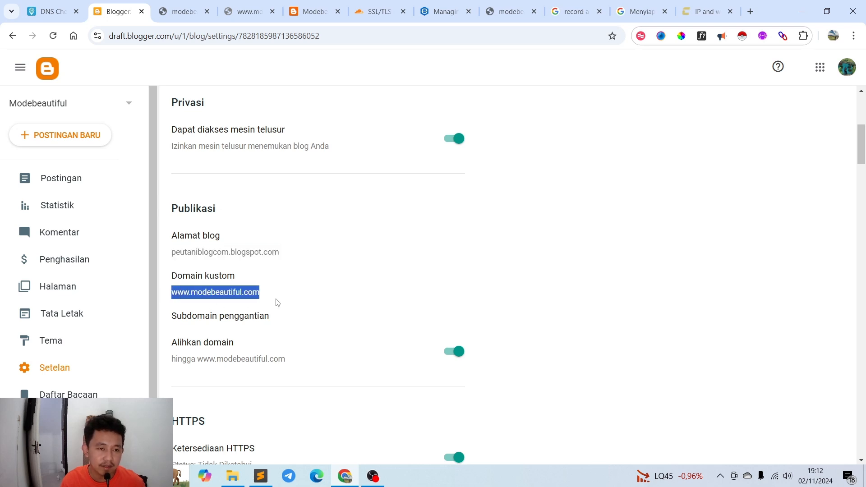
left_click(172, 267)
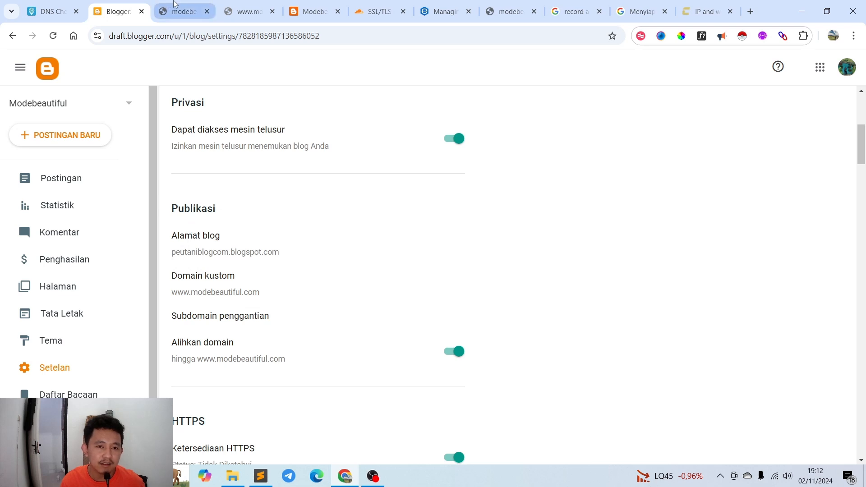
left_click(215, 14)
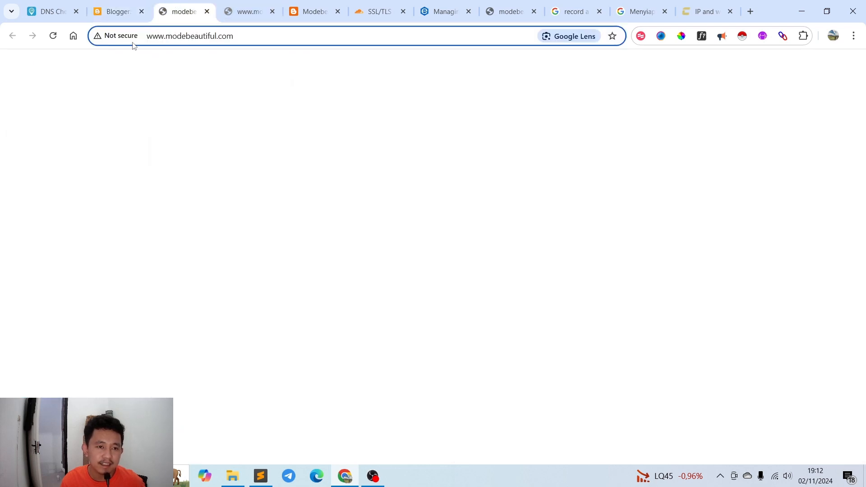
key("Return")
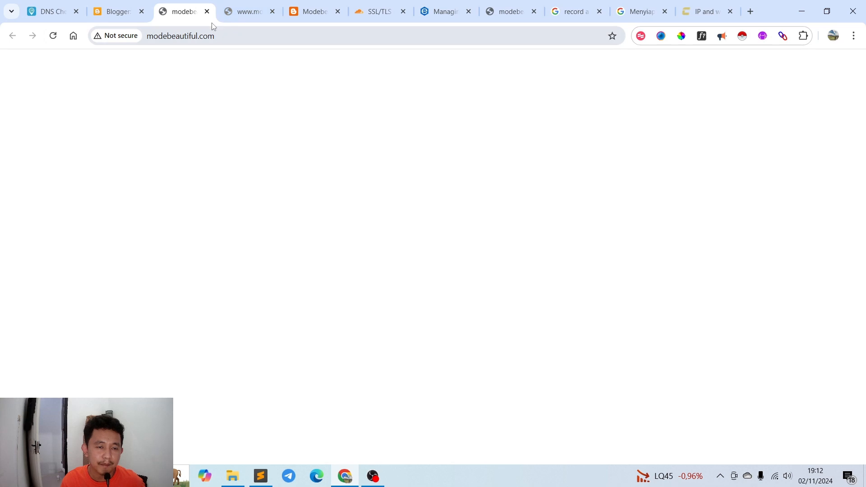
left_click(207, 11)
left_click(207, 11)
left_click(183, 10)
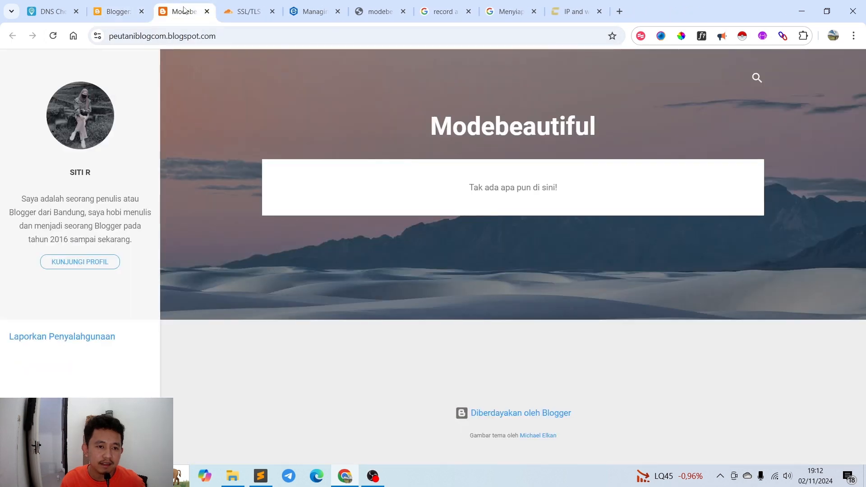
left_click(53, 35)
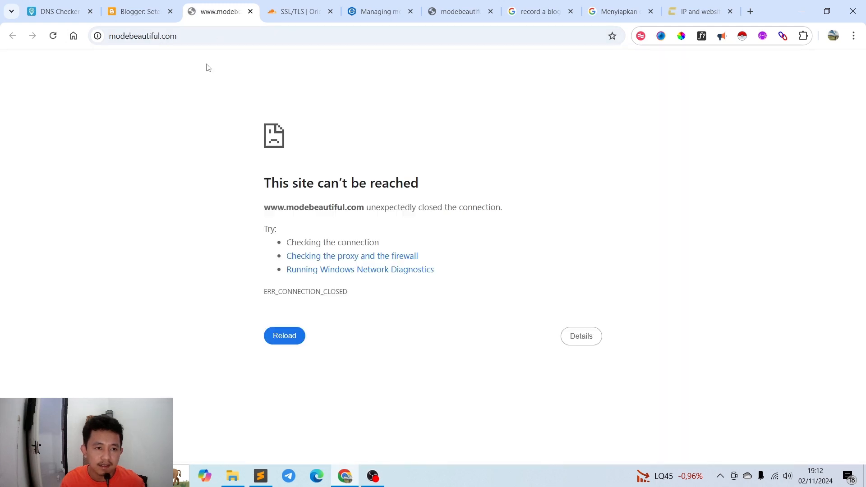
Check the redirected address in the blog's tab and review the domain's Origin Server certificates in Cloudflare
left_click(198, 35)
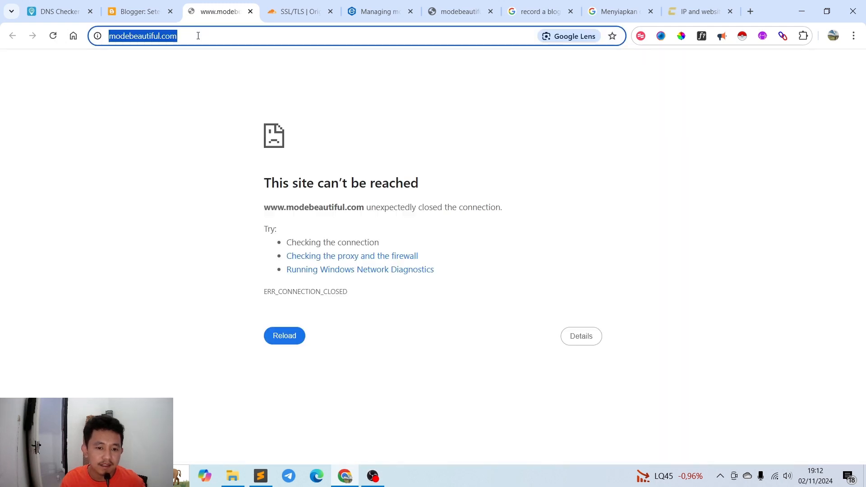
left_click(188, 88)
left_click(189, 41)
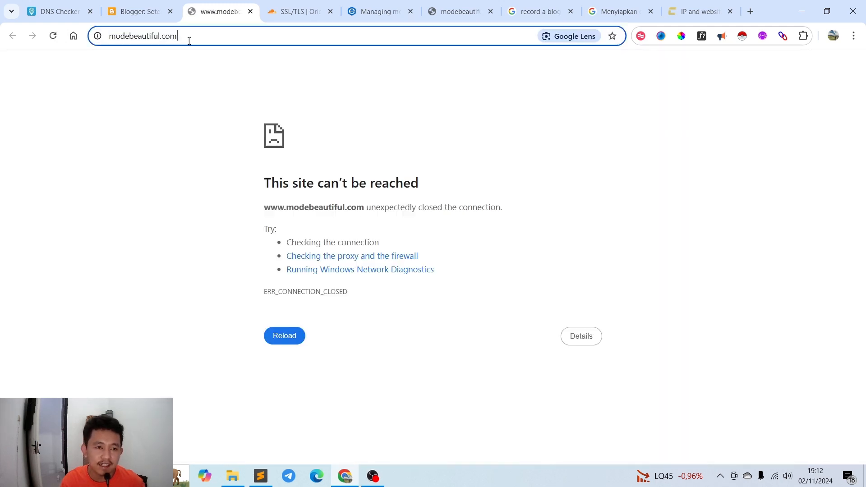
left_click(194, 82)
left_click(315, 8)
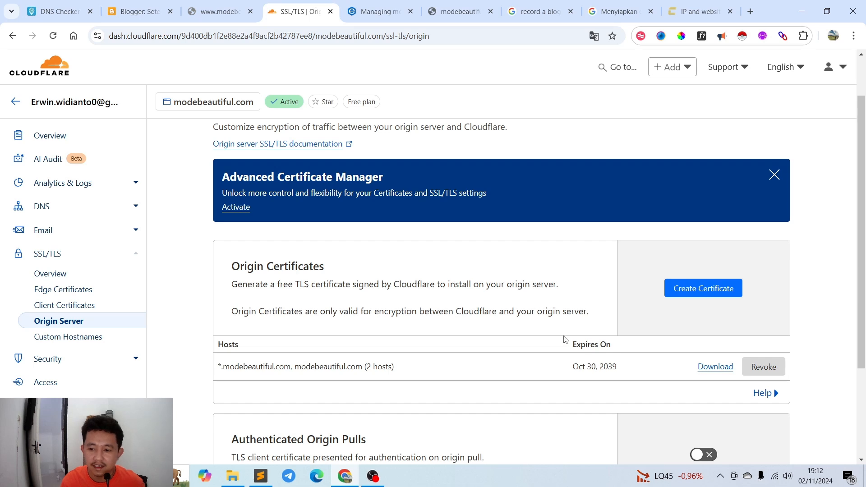
scroll(564, 339, "down", 3)
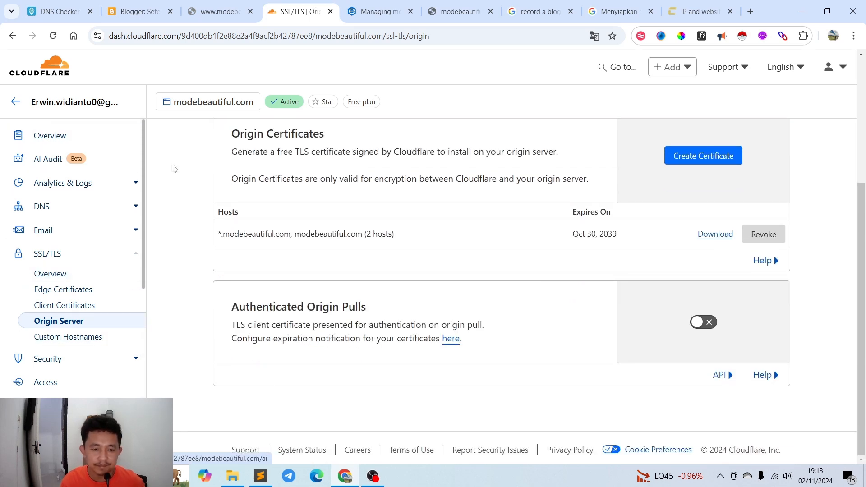
Switch to the blog's tab and reload modebeautiful.com to retest the custom domain
left_click(176, 2)
left_click(218, 2)
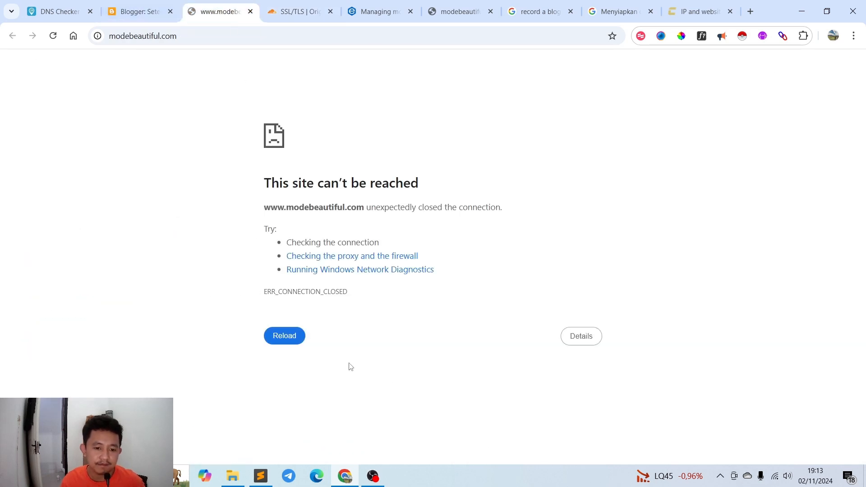
left_click(272, 338)
left_click(273, 338)
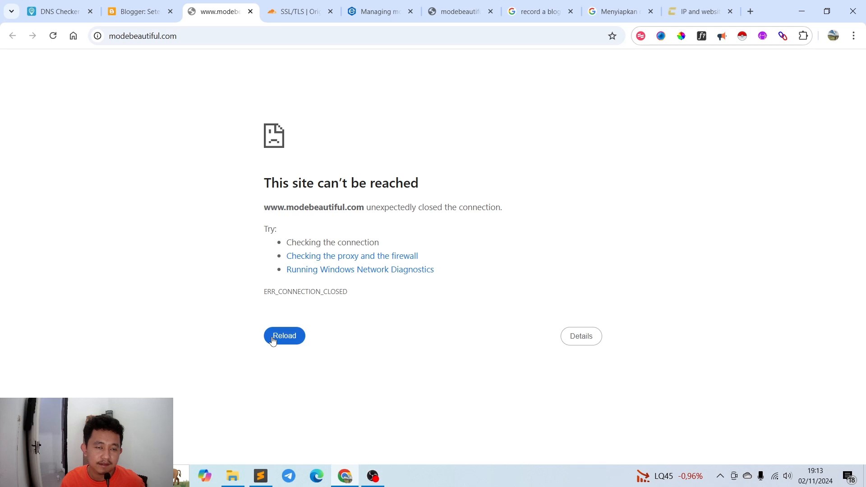
left_click(273, 338)
left_click(195, 34)
key("Return")
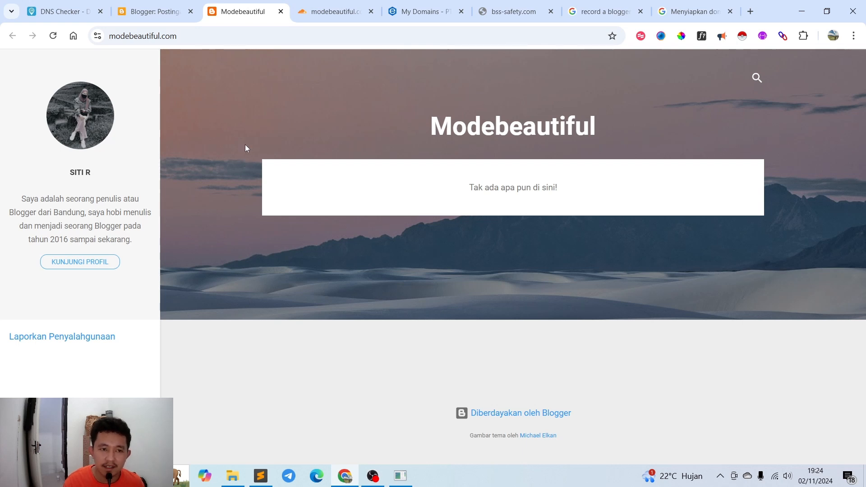
left_click(237, 36)
left_click(265, 38)
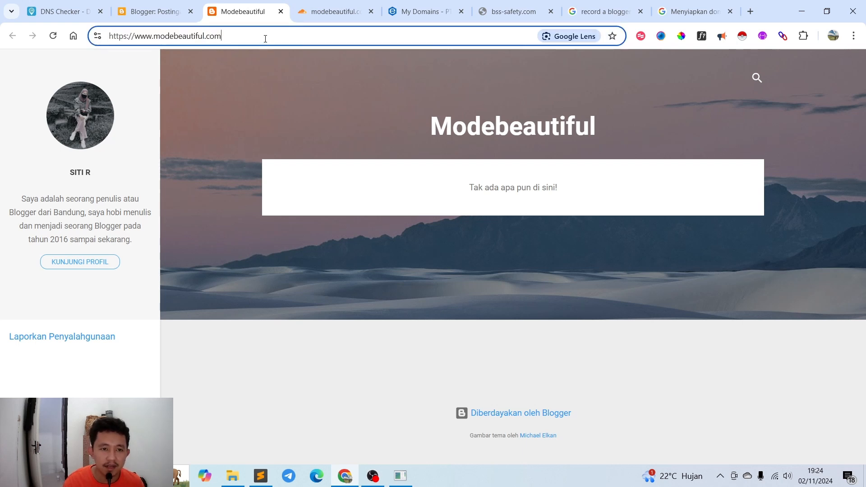
left_click(253, 77)
double_click(241, 35)
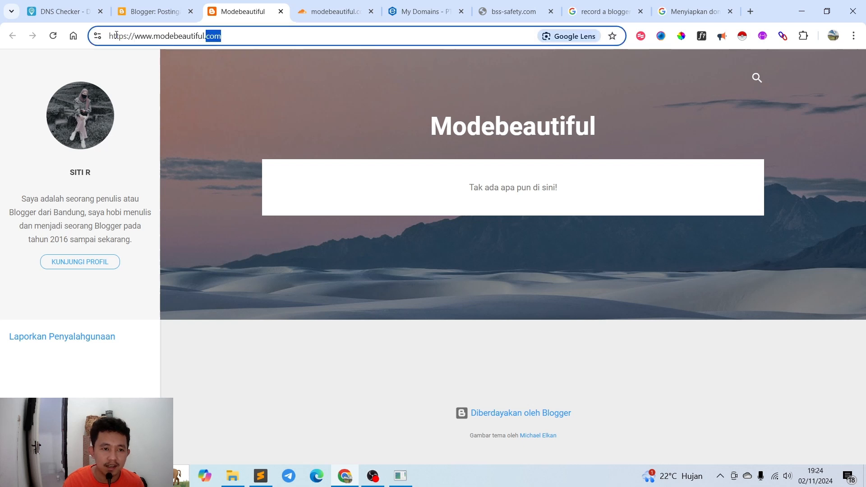
left_click_drag(109, 35, 252, 46)
left_click(146, 38)
left_click(272, 93)
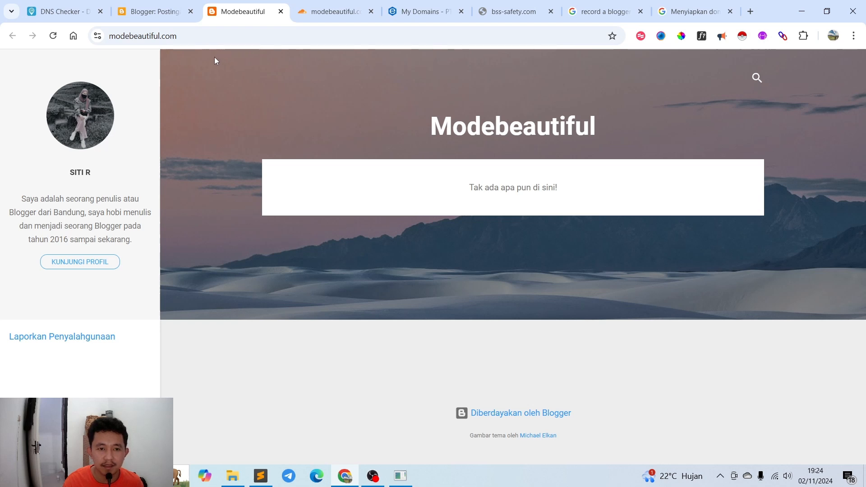
Open the blog's settings (Setelan) in Blogger, then return to the blog's tab and check its address
left_click(163, 6)
left_click(68, 333)
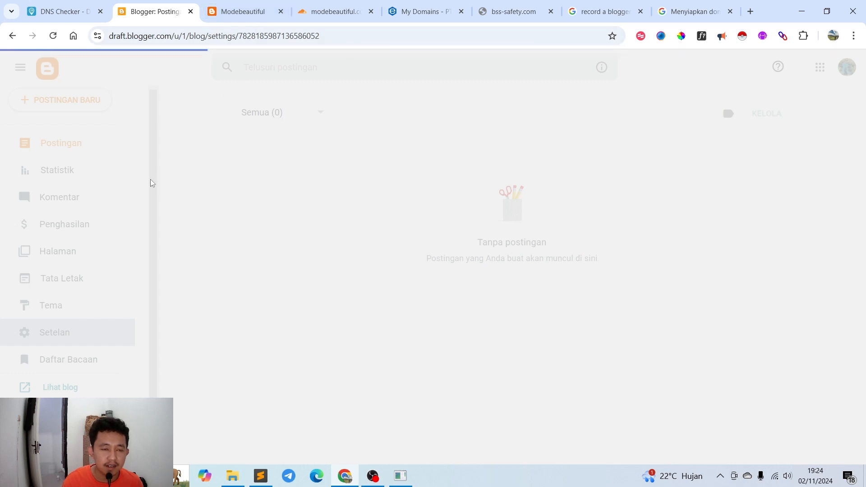
left_click(247, 12)
left_click(226, 39)
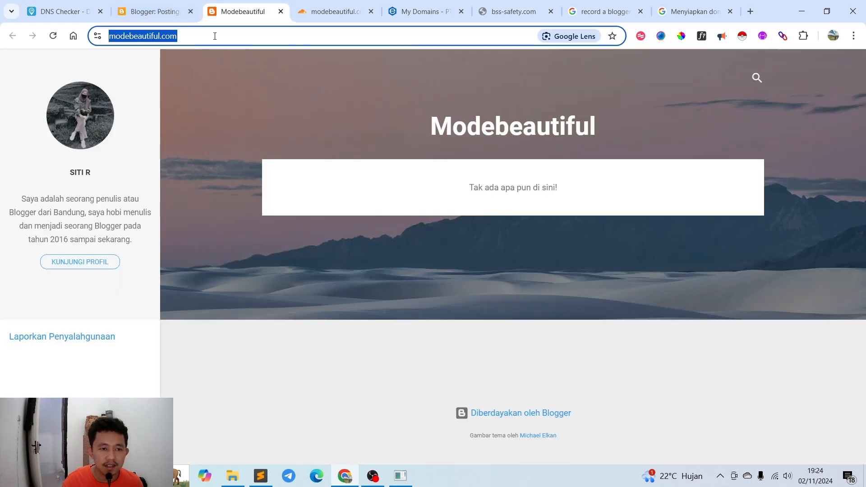
left_click(261, 69)
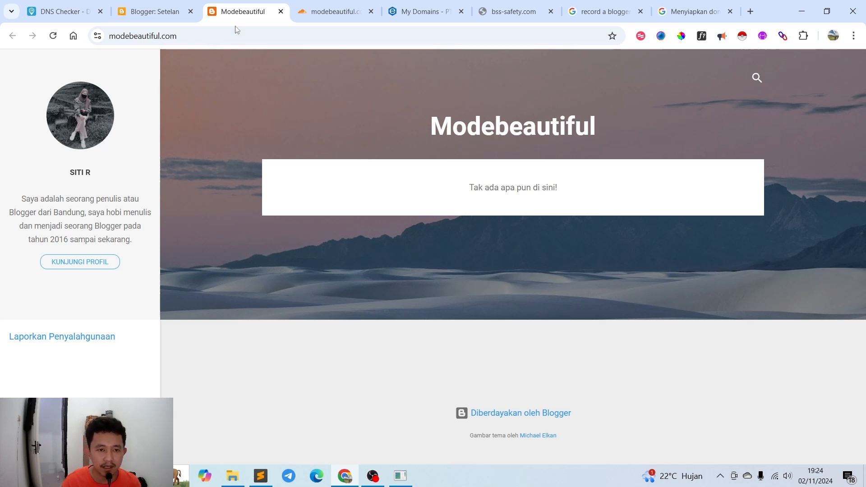
left_click(241, 36)
left_click_drag(110, 37, 129, 39)
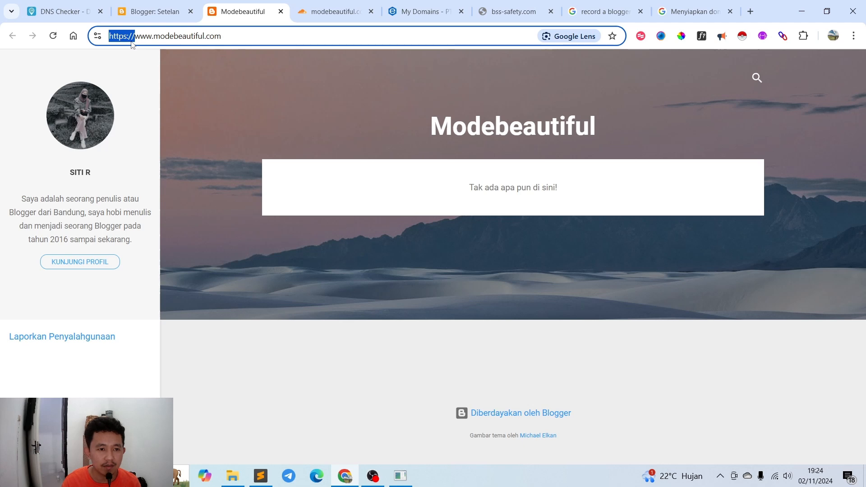
left_click(171, 13)
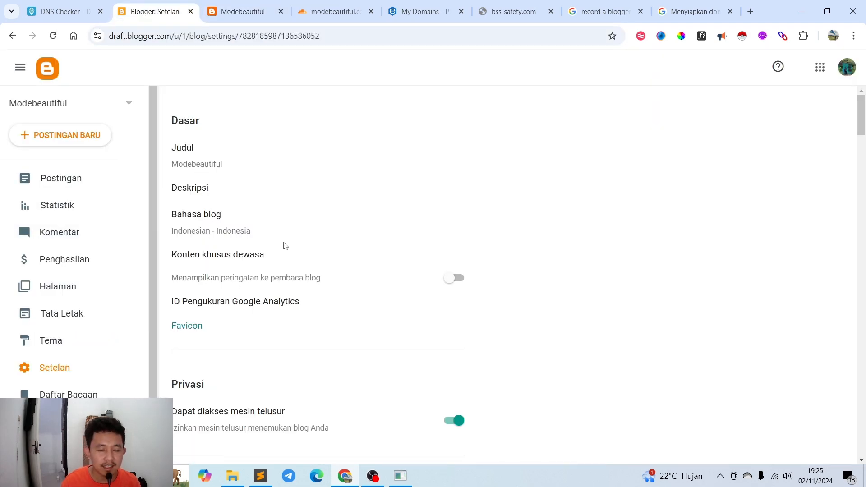
scroll(285, 246, "down", 2)
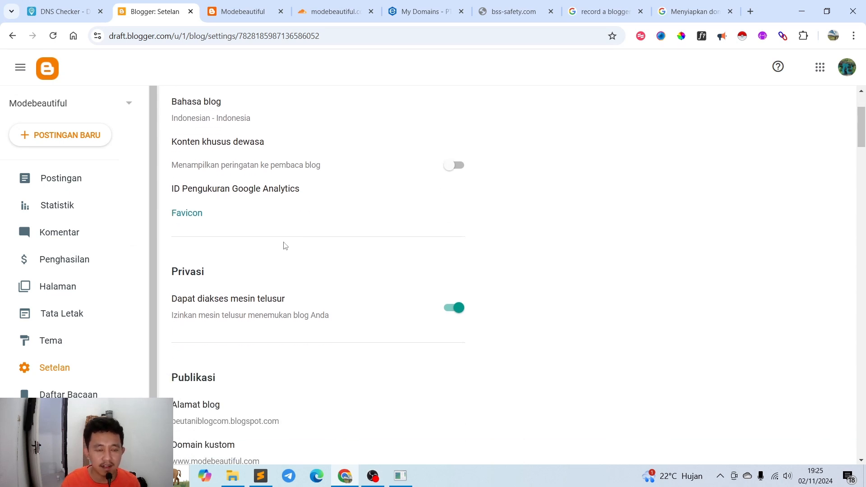
left_click(251, 6)
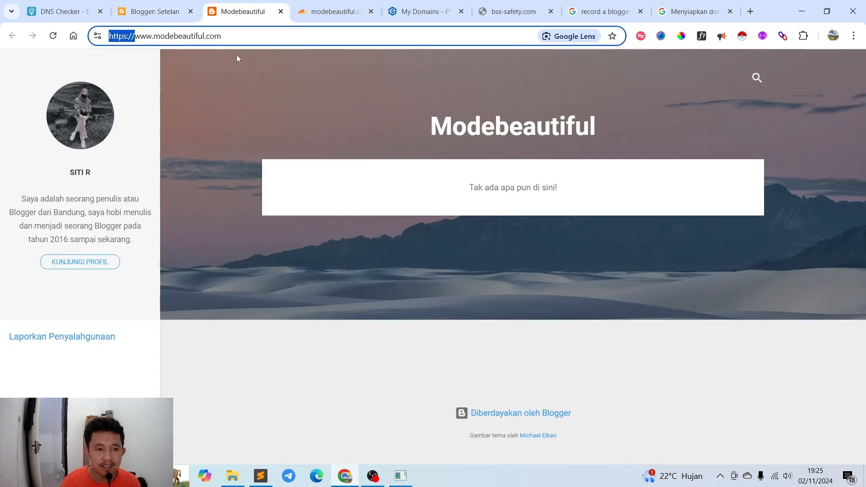
double_click(239, 34)
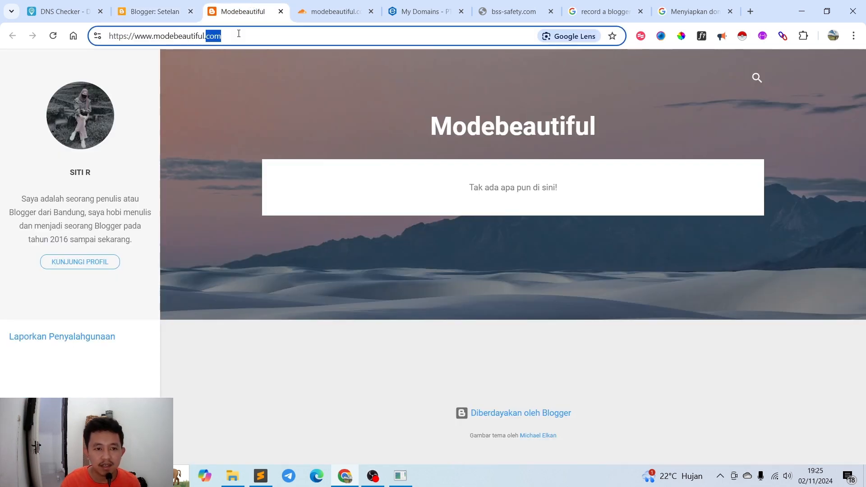